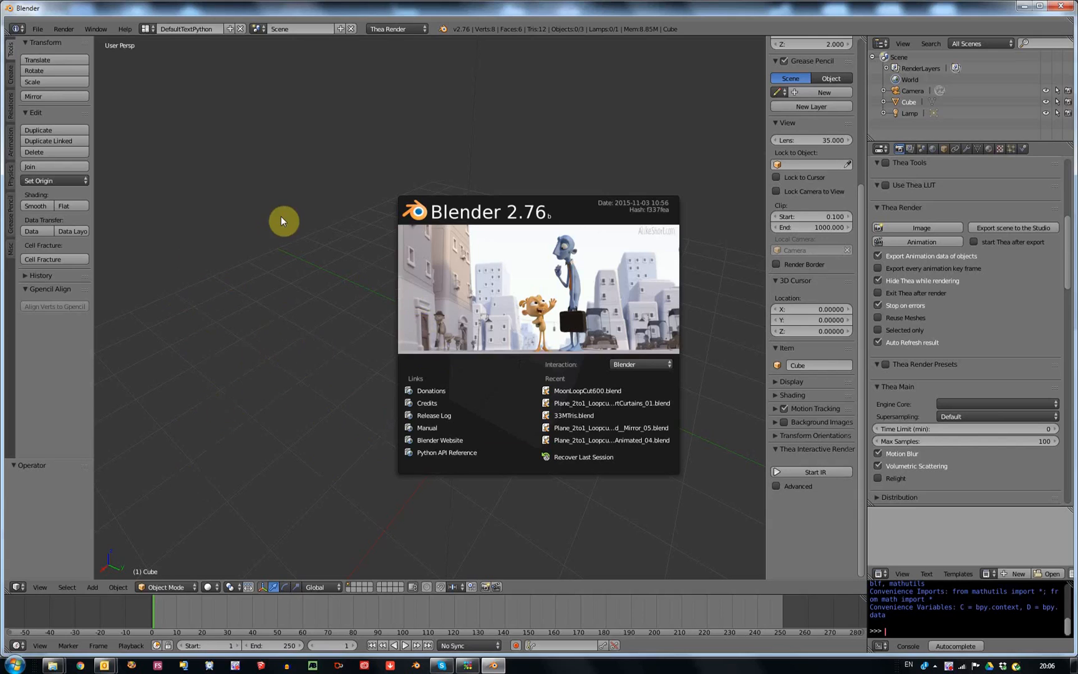
Dismiss the splash screen and examine the default cube from several angles and distances
{"action": "left_click", "coordinate": [45, 36]}
{"action": "left_click", "coordinate": [41, 29]}
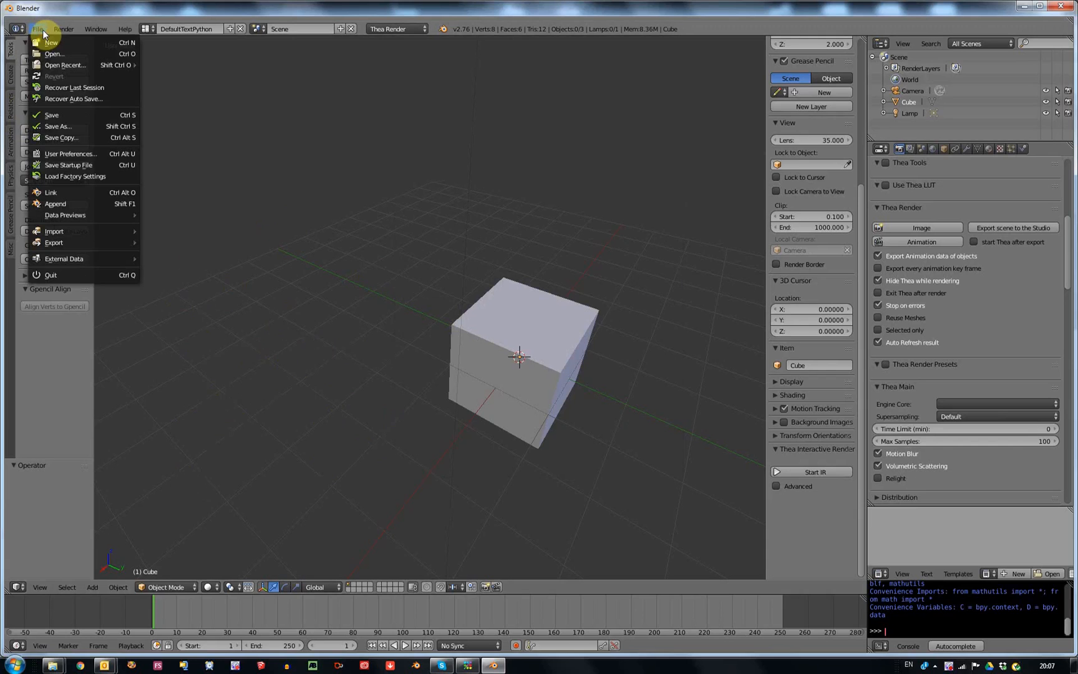
{"action": "middle_click_drag", "start_coordinate": [551, 260], "coordinate": [528, 396]}
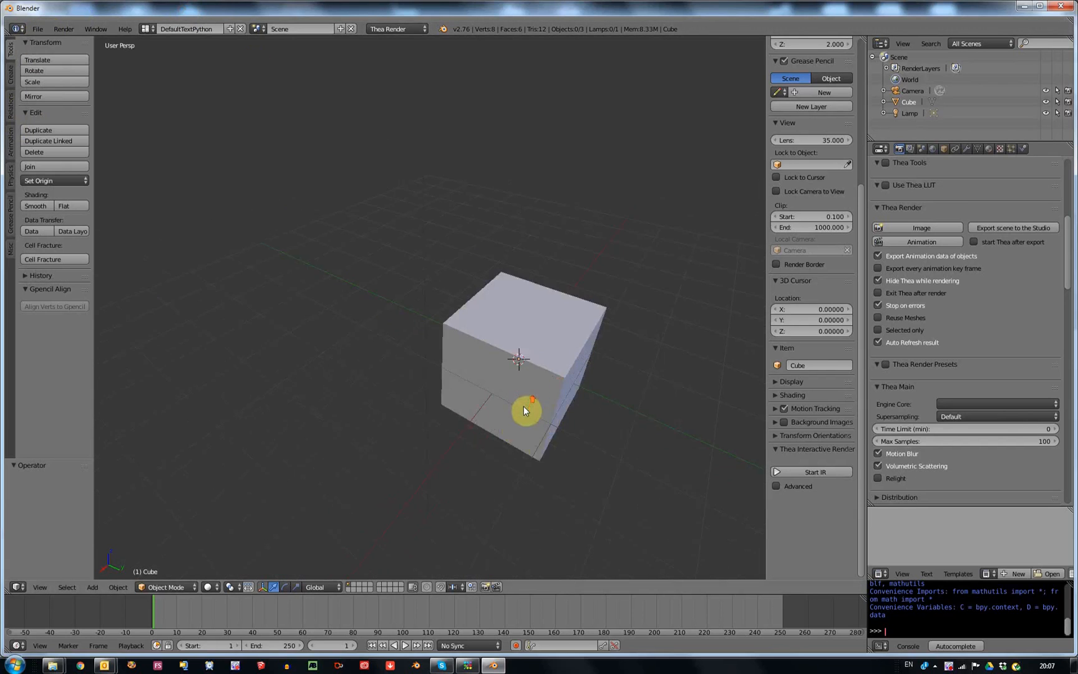
{"action": "scroll", "coordinate": [524, 402], "scroll_direction": "down", "scroll_amount": 3}
{"action": "scroll", "coordinate": [623, 335], "scroll_direction": "up", "scroll_amount": 6}
{"action": "scroll", "coordinate": [234, 464], "scroll_direction": "down", "scroll_amount": 4}
{"action": "scroll", "coordinate": [224, 471], "scroll_direction": "up", "scroll_amount": 5}
{"action": "scroll", "coordinate": [291, 418], "scroll_direction": "up", "scroll_amount": 2}
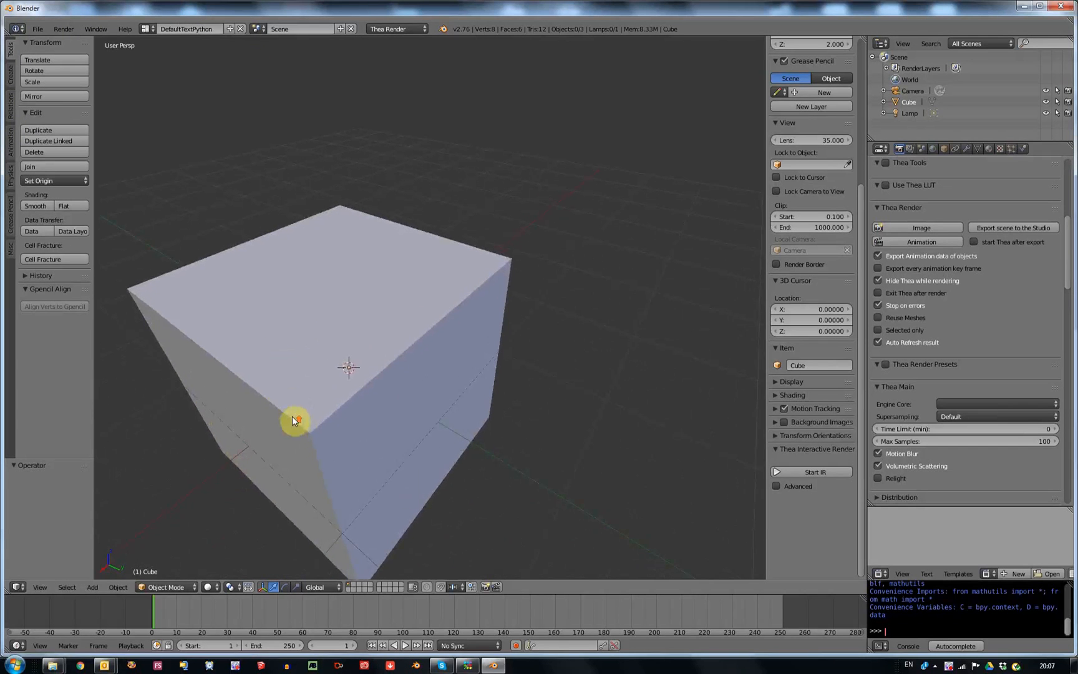
{"action": "scroll", "coordinate": [291, 416], "scroll_direction": "down", "scroll_amount": 3}
{"action": "scroll", "coordinate": [300, 397], "scroll_direction": "up", "scroll_amount": 2}
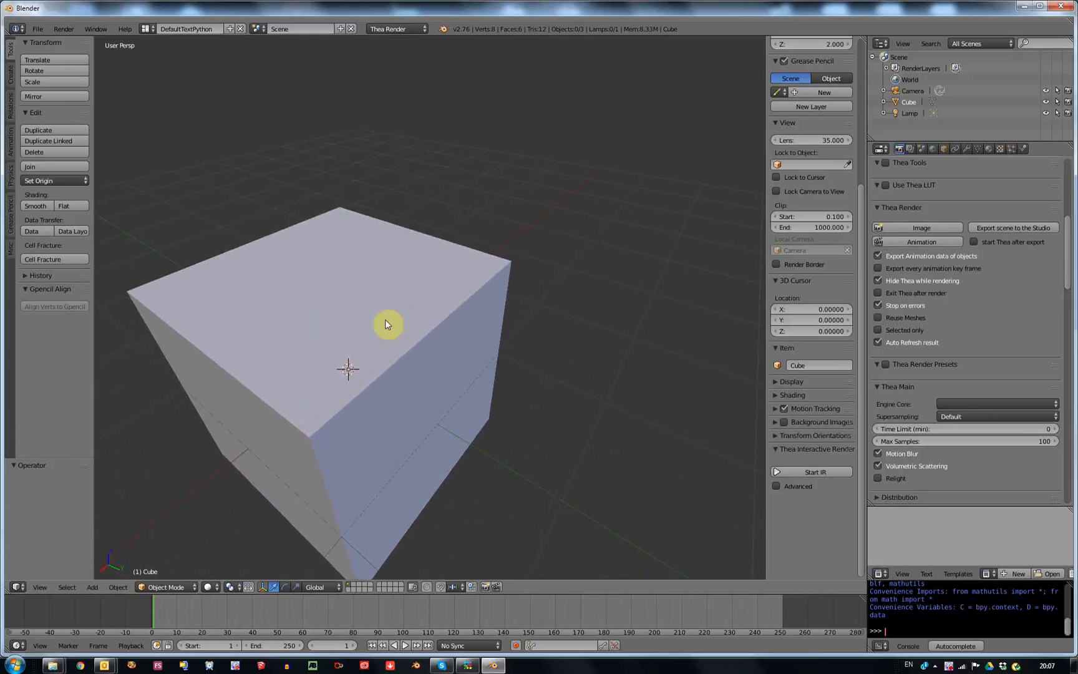
Select the default cube and centre the view on it
{"action": "right_click", "coordinate": [368, 324]}
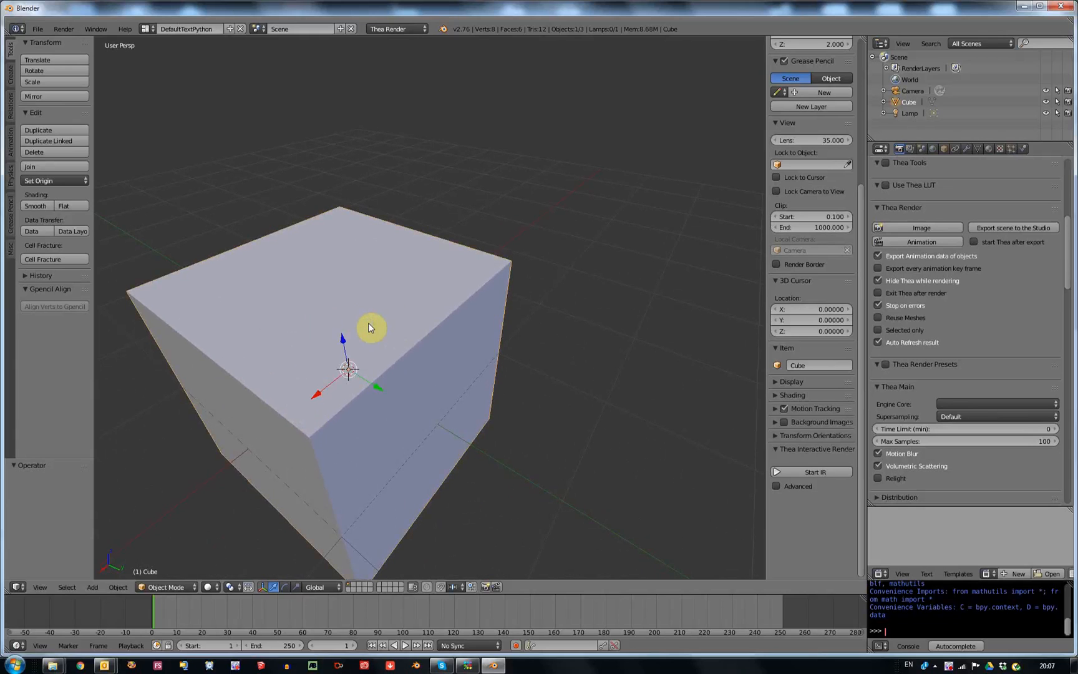
{"action": "key", "text": "KP_Decimal"}
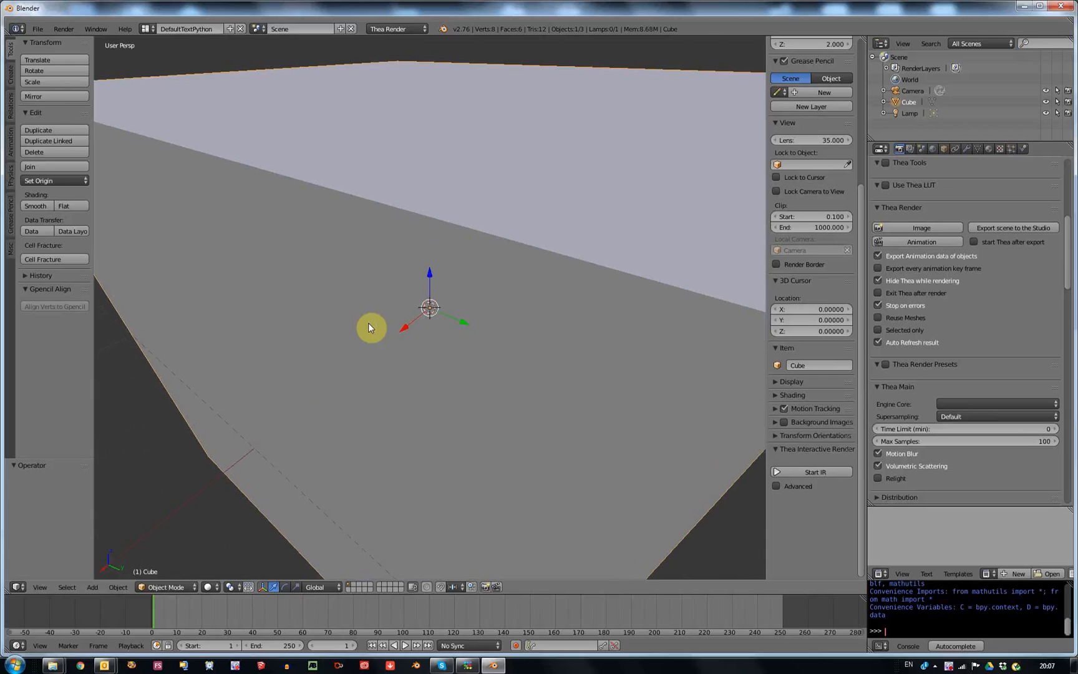
{"action": "scroll", "coordinate": [445, 277], "scroll_direction": "down", "scroll_amount": 6}
{"action": "scroll", "coordinate": [437, 281], "scroll_direction": "up", "scroll_amount": 12}
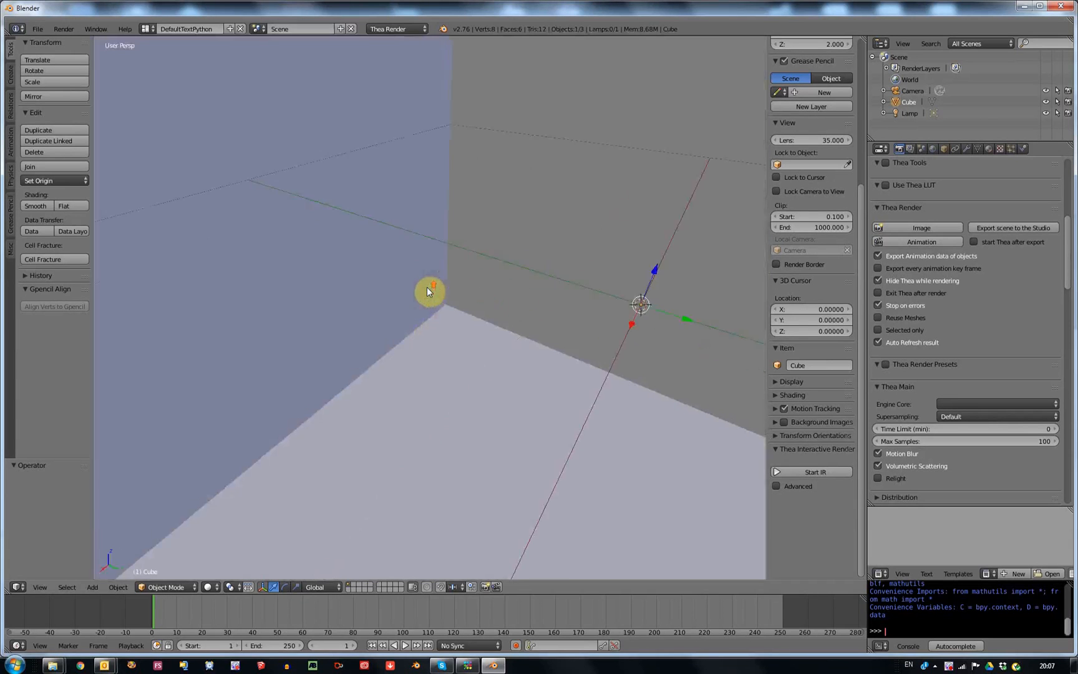
{"action": "scroll", "coordinate": [416, 287], "scroll_direction": "down", "scroll_amount": 5}
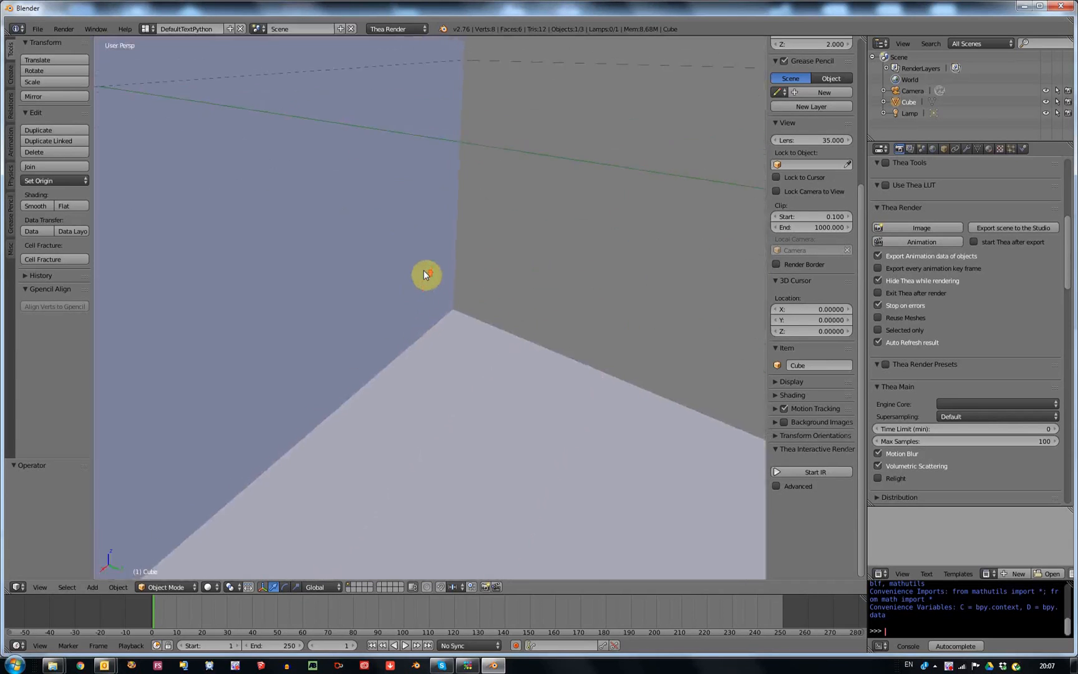
{"action": "scroll", "coordinate": [413, 290], "scroll_direction": "up", "scroll_amount": 5}
{"action": "scroll", "coordinate": [414, 291], "scroll_direction": "down", "scroll_amount": 7}
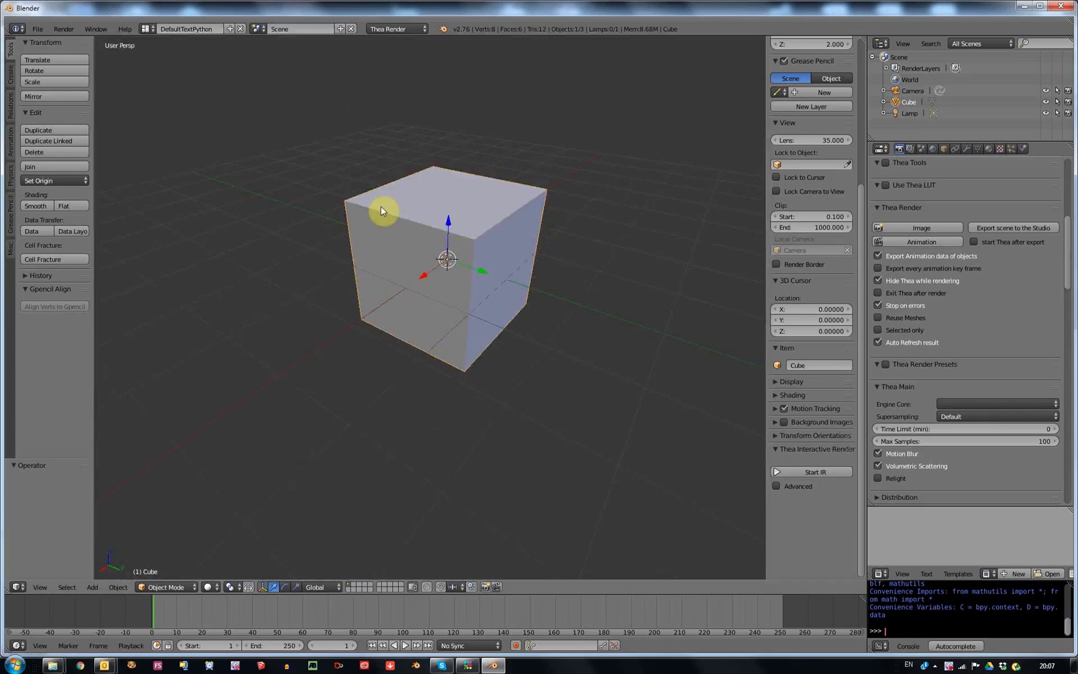
Review the view manipulation settings in the Interface section of the user preferences, then close the preferences
{"action": "left_click", "coordinate": [36, 28]}
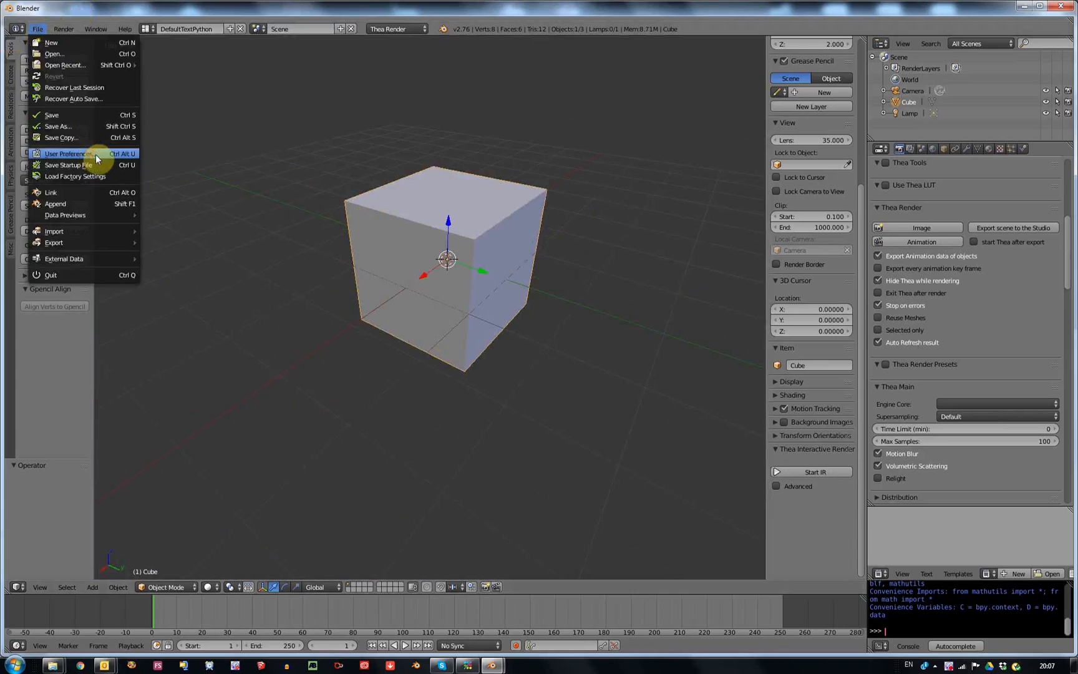
{"action": "left_click", "coordinate": [90, 152]}
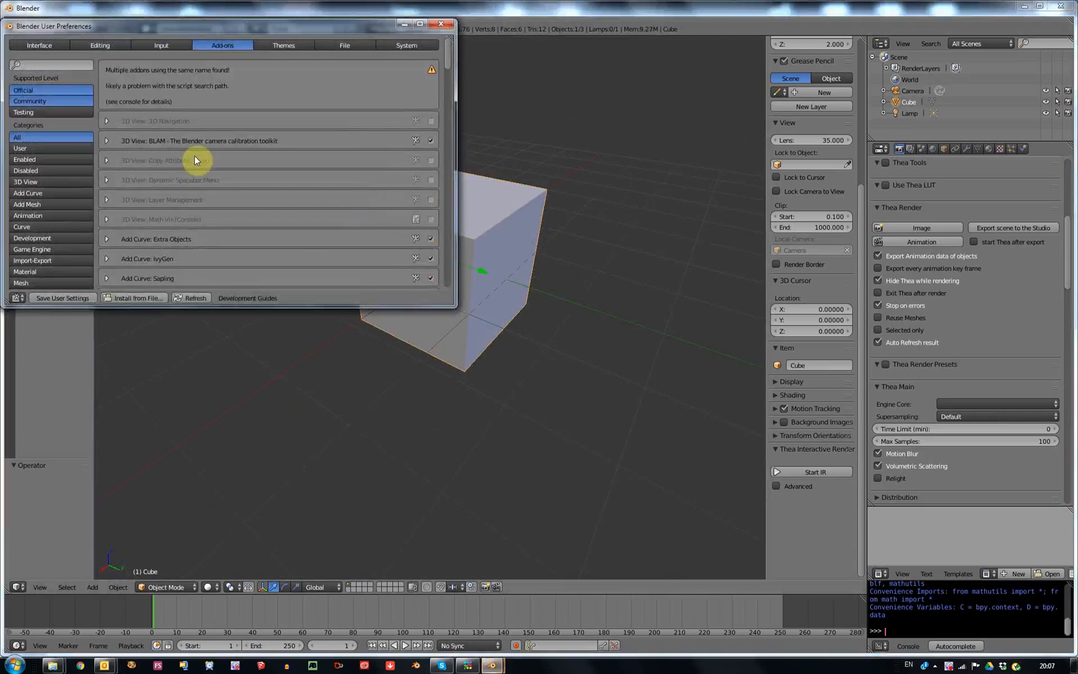
{"action": "left_click", "coordinate": [36, 47]}
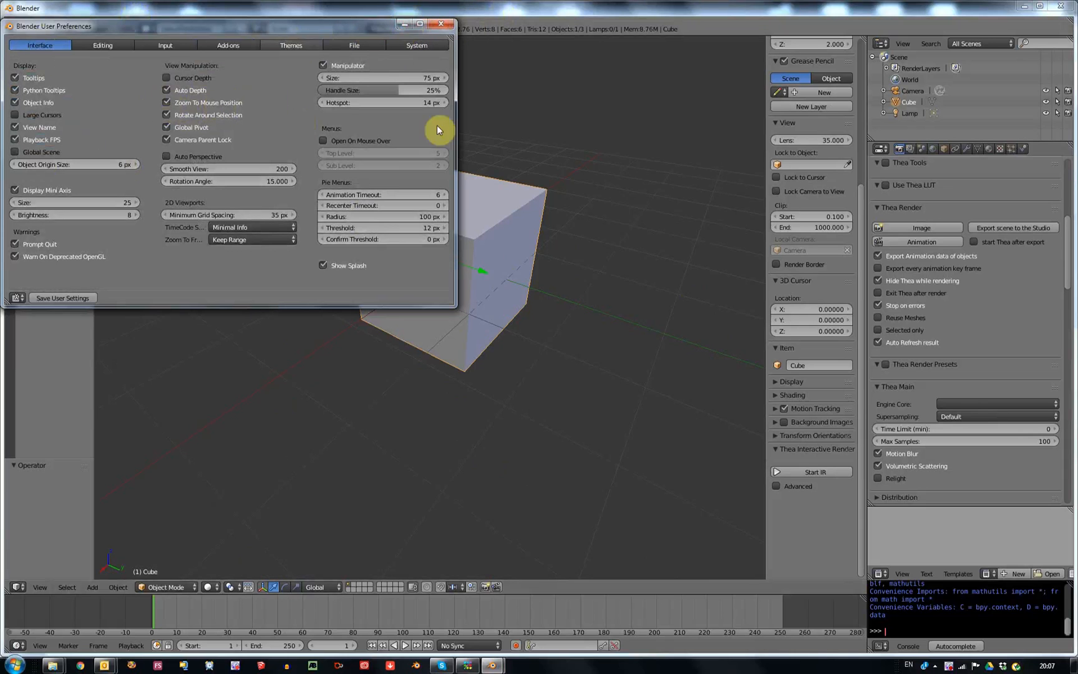
{"action": "left_click", "coordinate": [525, 12]}
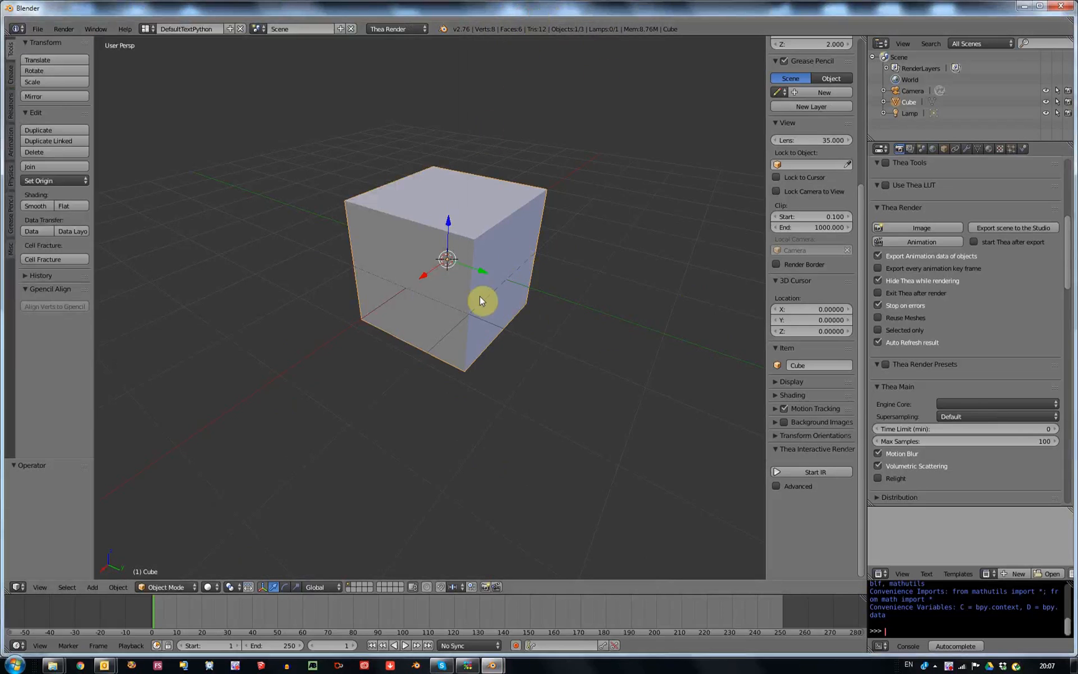
Examine how zooming follows the pointer by viewing the cube off-centre at different distances
{"action": "middle_click_drag", "start_coordinate": [537, 299], "coordinate": [226, 188], "text": "shift"}
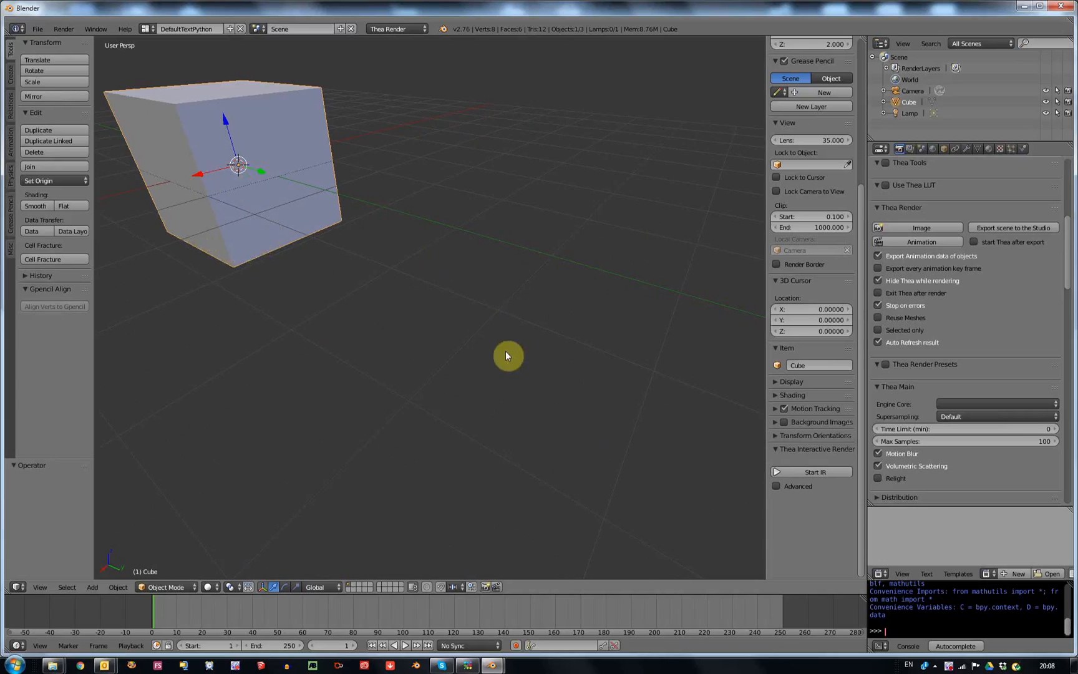
{"action": "scroll", "coordinate": [557, 401], "scroll_direction": "up", "scroll_amount": 5}
{"action": "scroll", "coordinate": [481, 383], "scroll_direction": "down", "scroll_amount": 3}
{"action": "scroll", "coordinate": [465, 399], "scroll_direction": "up", "scroll_amount": 3}
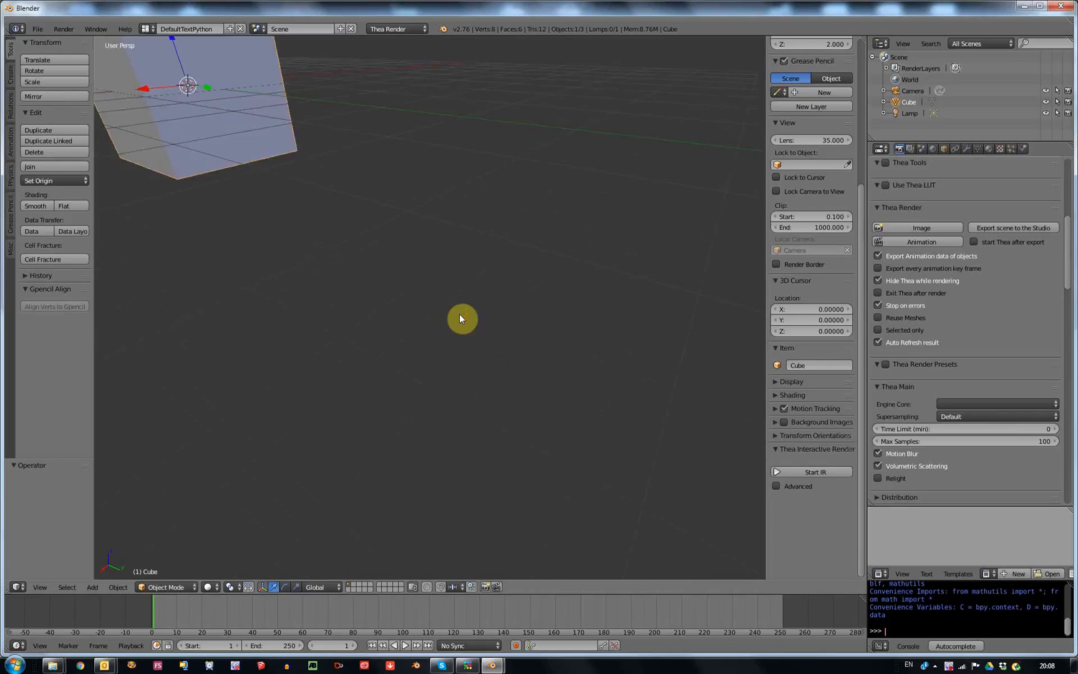
{"action": "scroll", "coordinate": [460, 312], "scroll_direction": "down", "scroll_amount": 3}
{"action": "scroll", "coordinate": [458, 300], "scroll_direction": "up", "scroll_amount": 2}
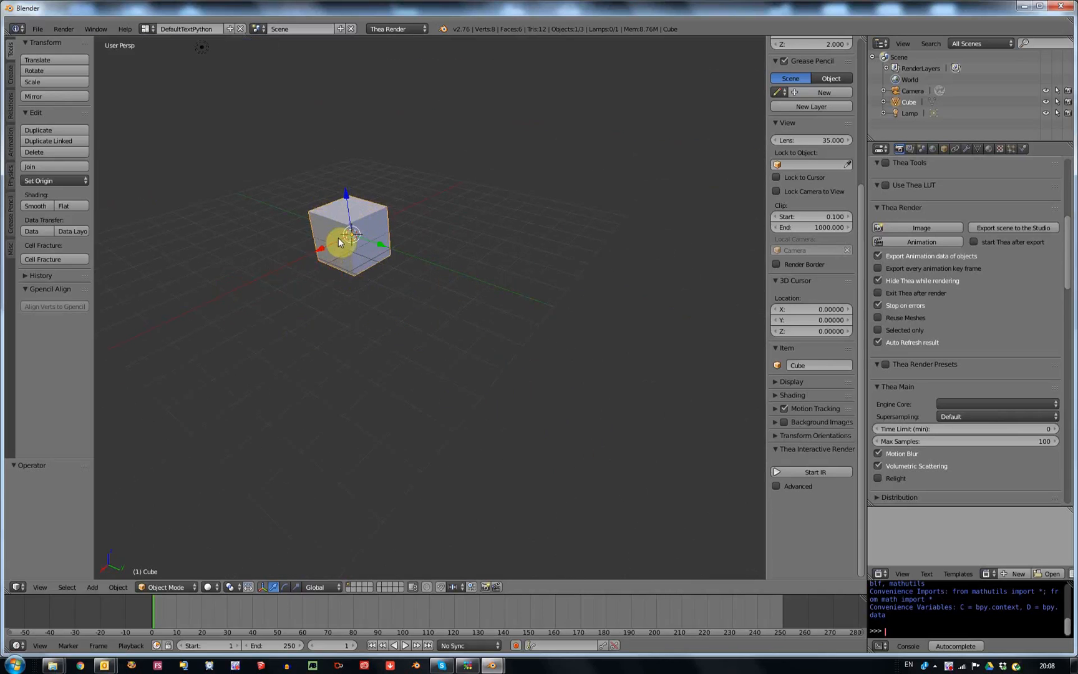
{"action": "scroll", "coordinate": [405, 202], "scroll_direction": "up", "scroll_amount": 5}
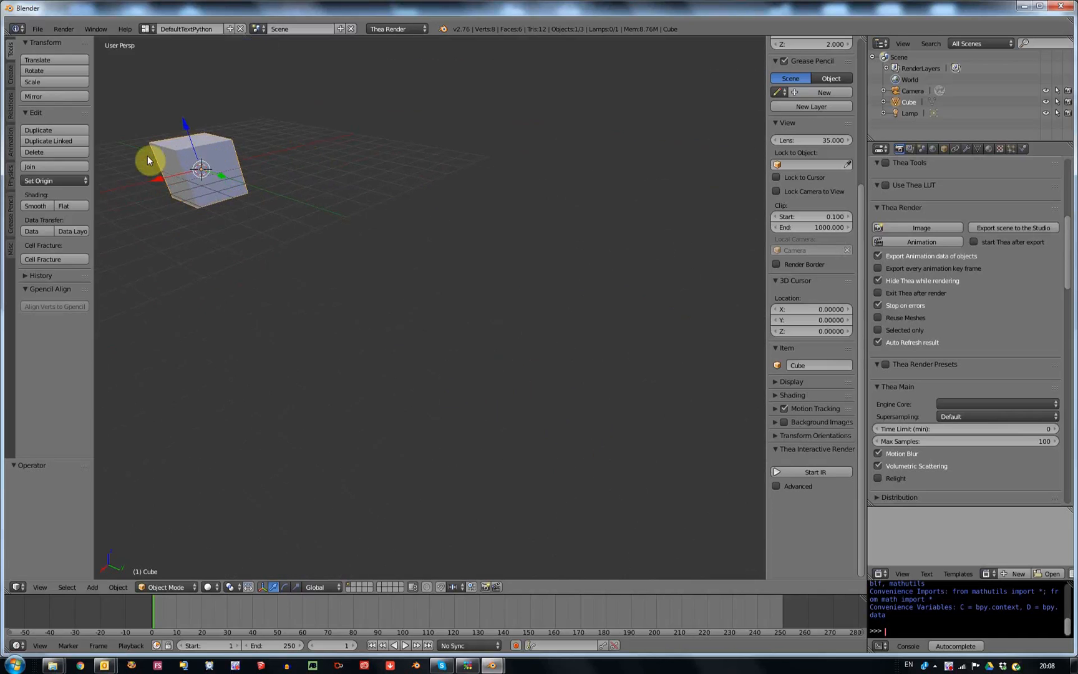
{"action": "scroll", "coordinate": [212, 155], "scroll_direction": "up", "scroll_amount": 3}
{"action": "scroll", "coordinate": [233, 163], "scroll_direction": "down", "scroll_amount": 4}
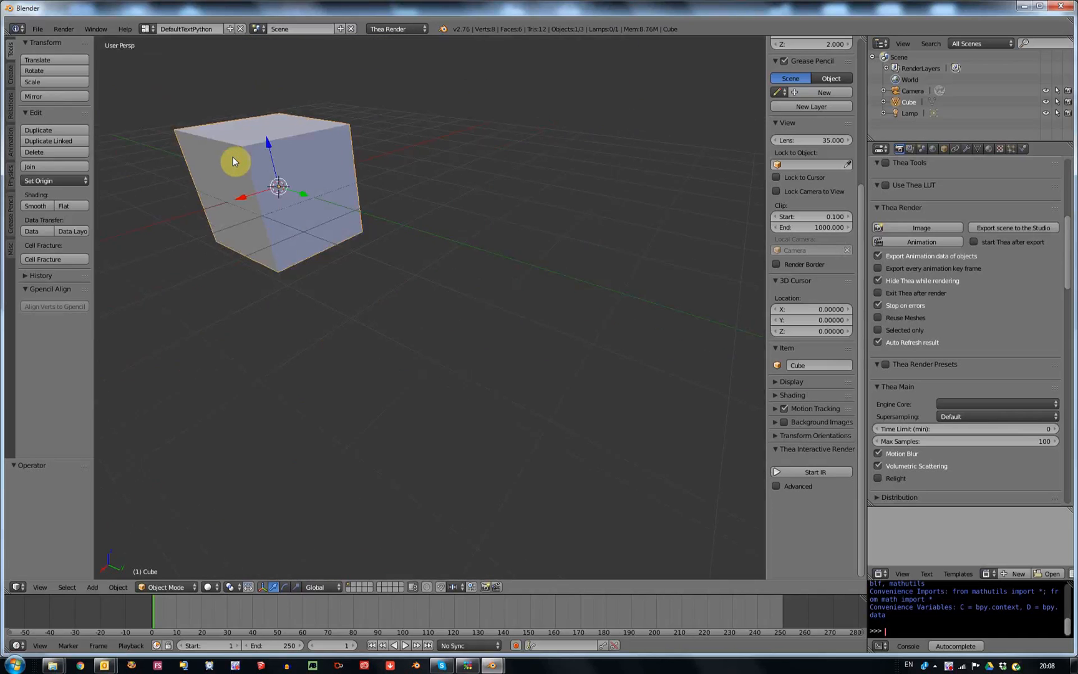
{"action": "middle_click_drag", "start_coordinate": [312, 200], "coordinate": [744, 203], "text": "shift"}
{"action": "scroll", "coordinate": [646, 181], "scroll_direction": "up", "scroll_amount": 4}
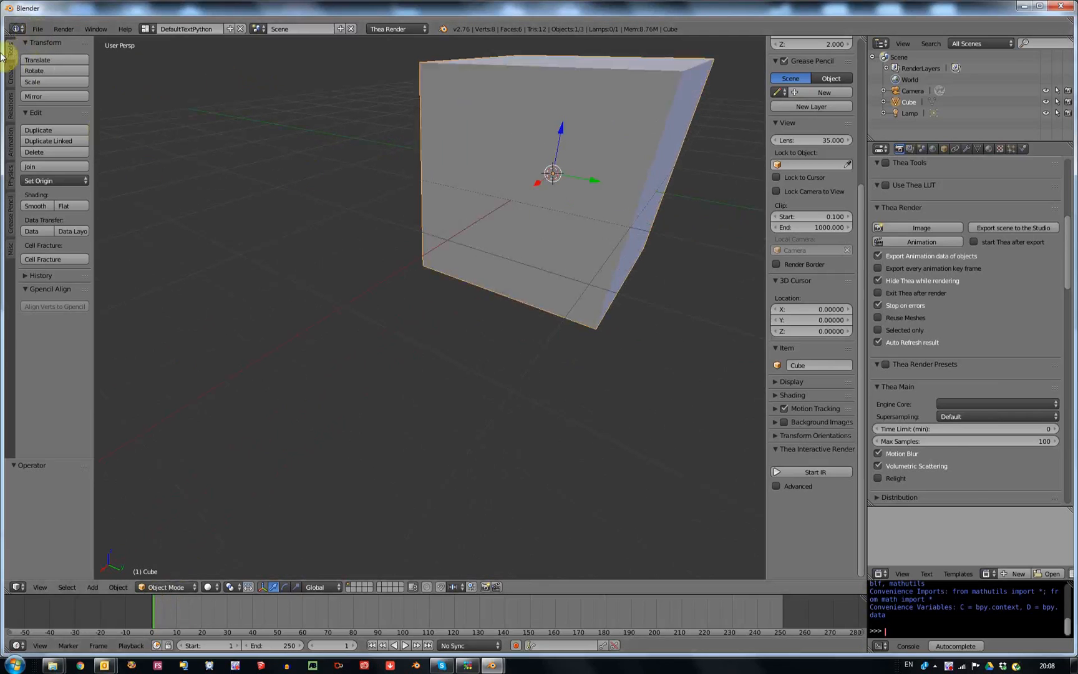
Check the Zoom To Mouse Position and Rotate Around Selection options in the user preferences again
{"action": "left_click", "coordinate": [43, 31]}
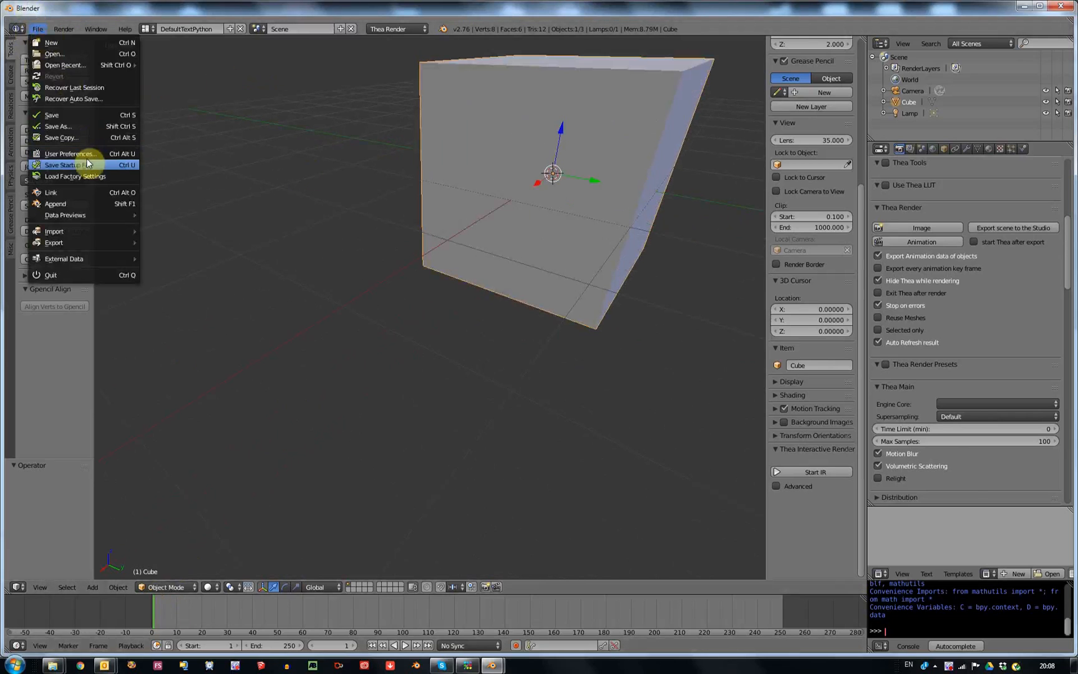
{"action": "left_click", "coordinate": [86, 154]}
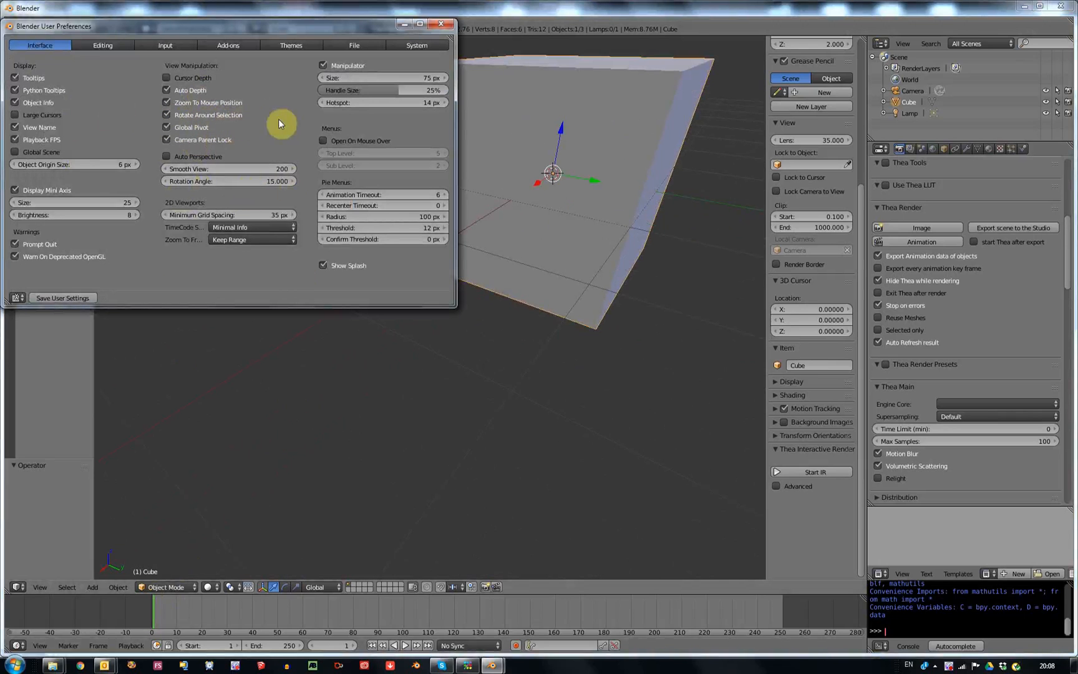
{"action": "left_click", "coordinate": [443, 25]}
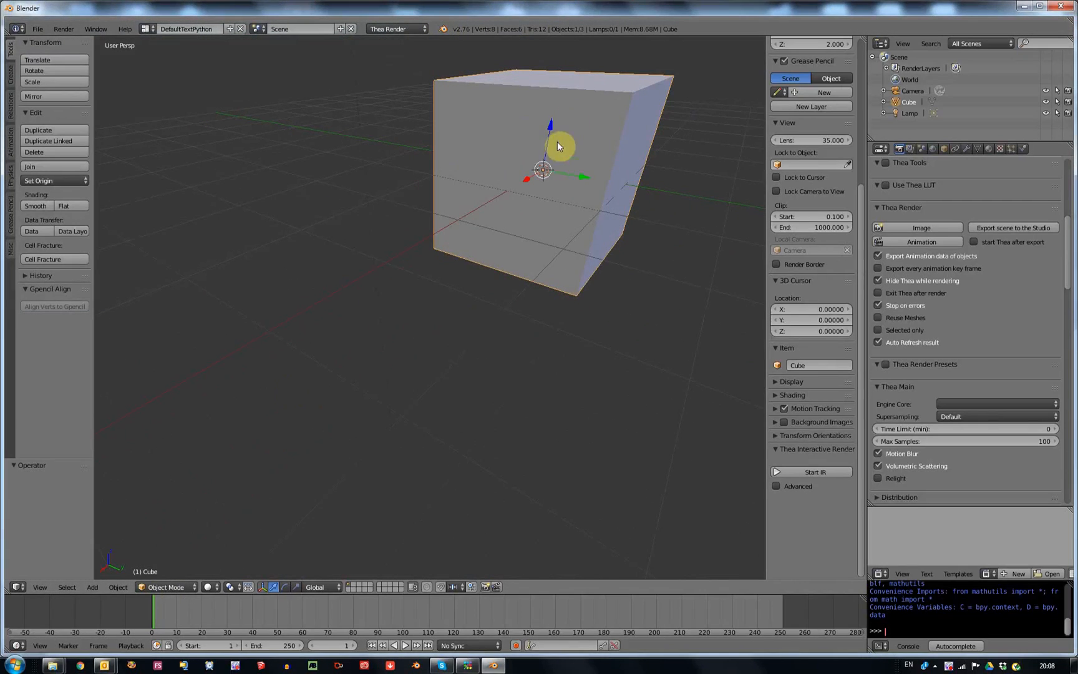
Delete the default cube from the scene
{"action": "middle_click_drag", "start_coordinate": [510, 276], "coordinate": [577, 258]}
{"action": "scroll", "coordinate": [581, 255], "scroll_direction": "up", "scroll_amount": 2}
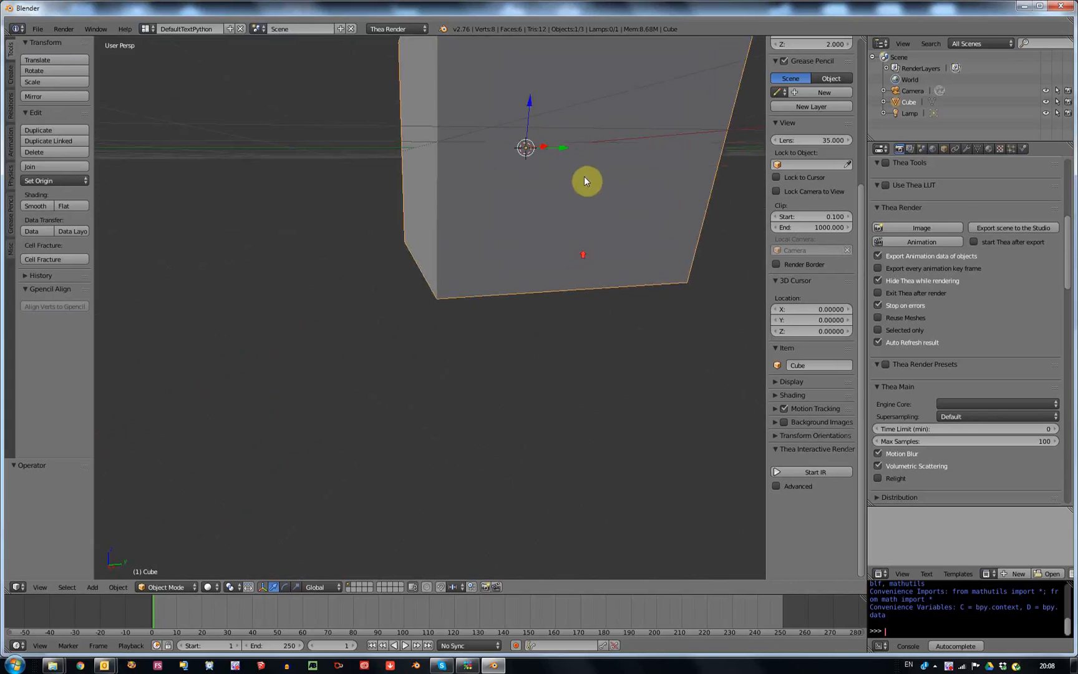
{"action": "scroll", "coordinate": [609, 136], "scroll_direction": "down", "scroll_amount": 6}
{"action": "scroll", "coordinate": [606, 127], "scroll_direction": "up", "scroll_amount": 3}
{"action": "middle_click_drag", "start_coordinate": [607, 127], "coordinate": [560, 178]}
{"action": "middle_click_drag", "start_coordinate": [560, 178], "coordinate": [441, 366], "text": "shift"}
{"action": "middle_click_drag", "start_coordinate": [451, 320], "coordinate": [500, 316]}
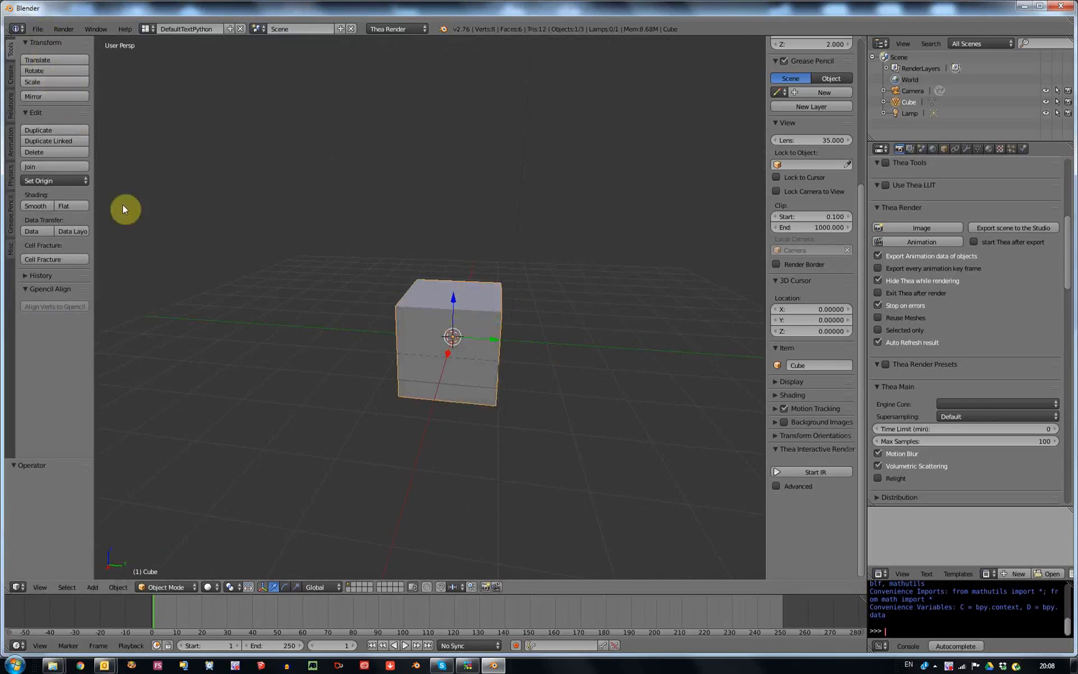
{"action": "key", "text": "x"}
{"action": "left_click", "coordinate": [409, 323]}
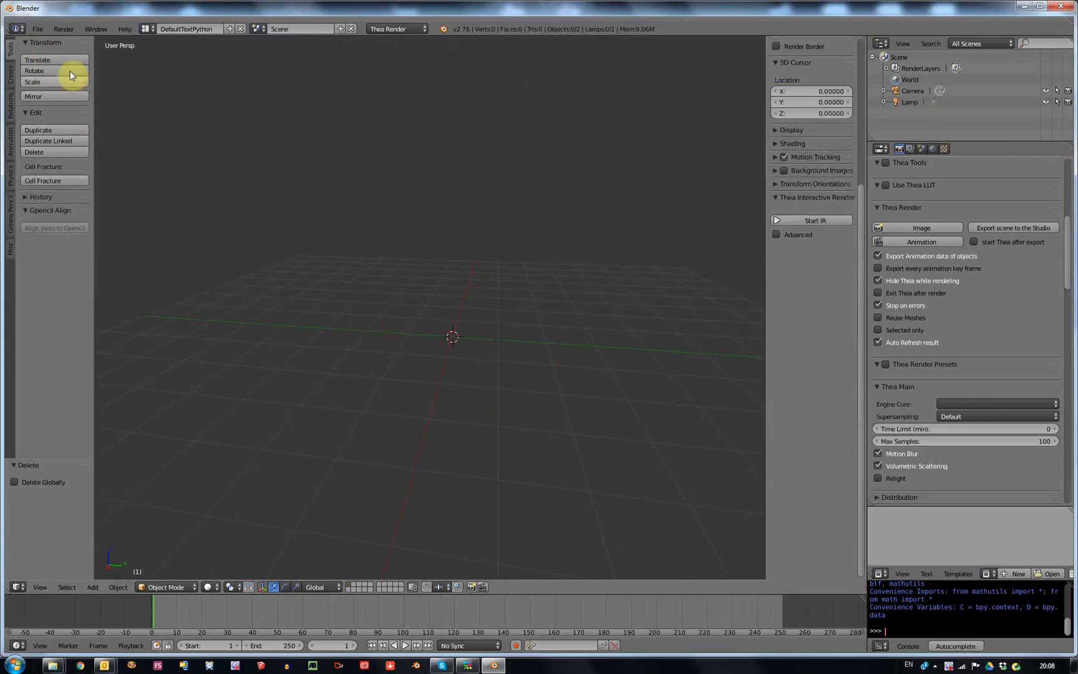
Import DTEEC_001918_1735_001984_1735_U01.IMG from the Documents folder as a HiRISE DTM from PDS IMG
{"action": "left_click", "coordinate": [38, 29]}
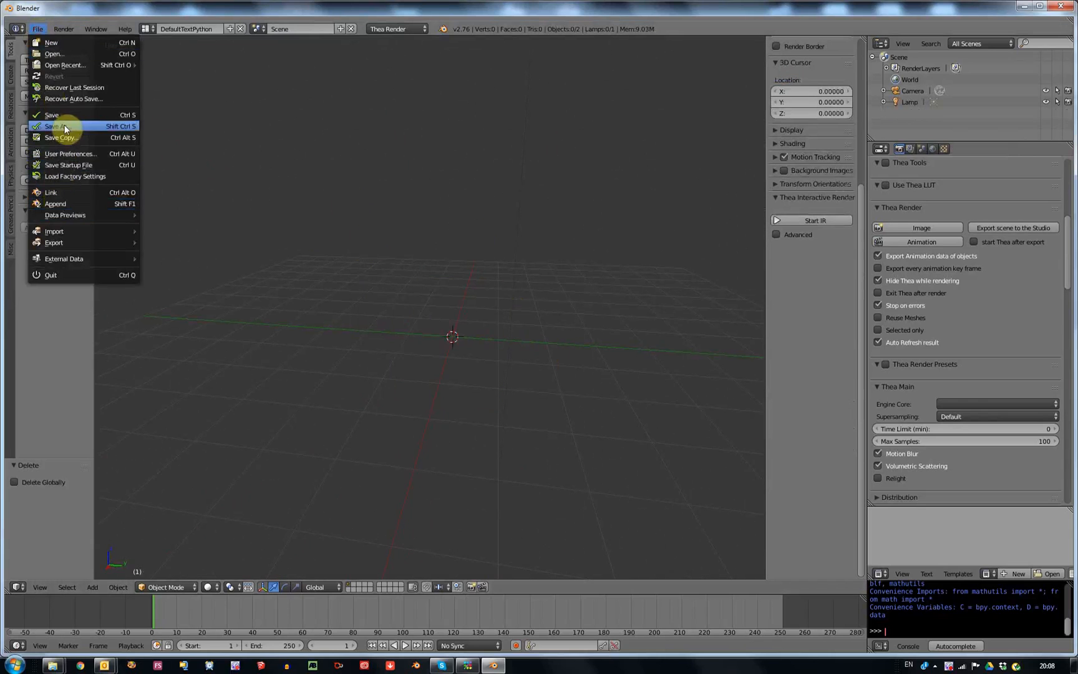
{"action": "mouse_move", "coordinate": [53, 235]}
{"action": "left_click", "coordinate": [215, 345]}
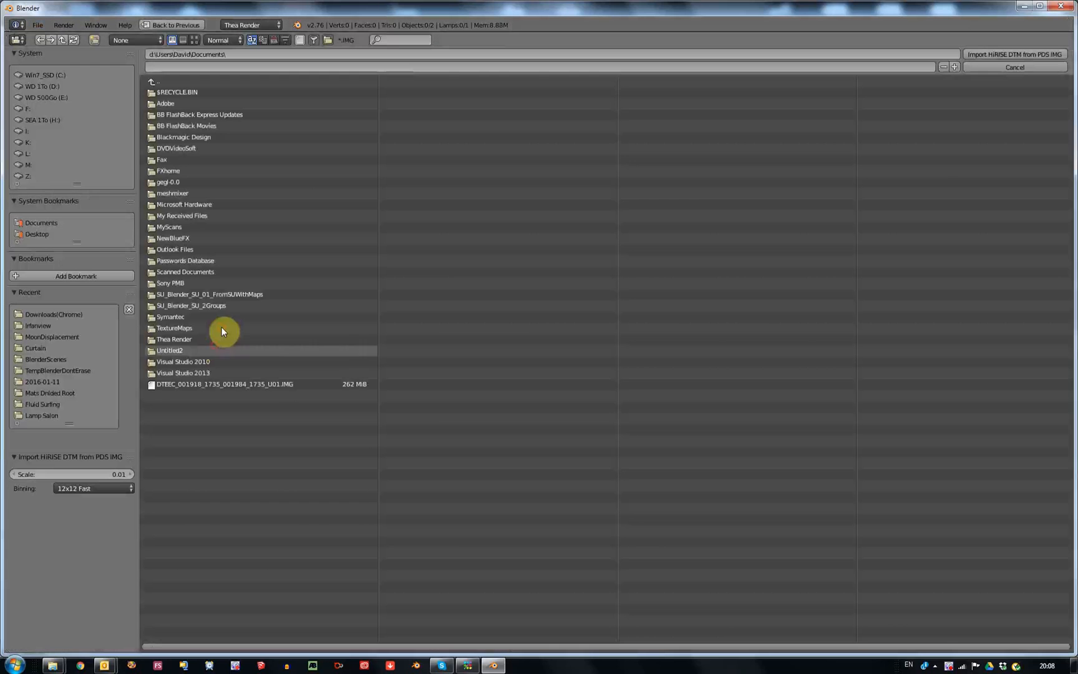
{"action": "left_click", "coordinate": [239, 383]}
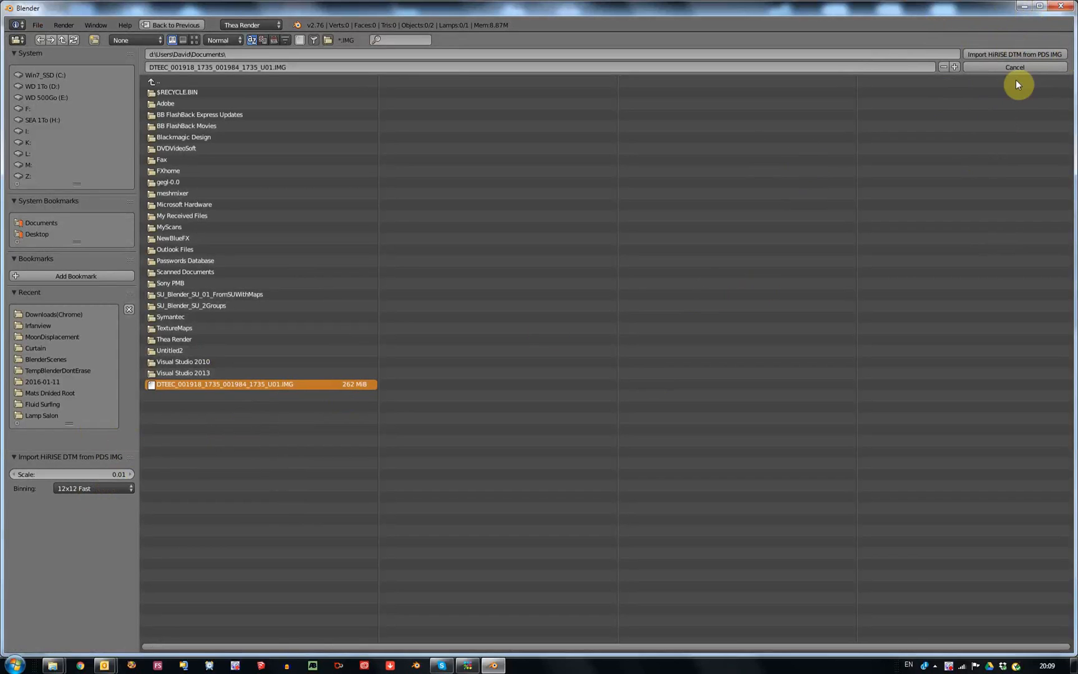
{"action": "left_click", "coordinate": [1006, 53]}
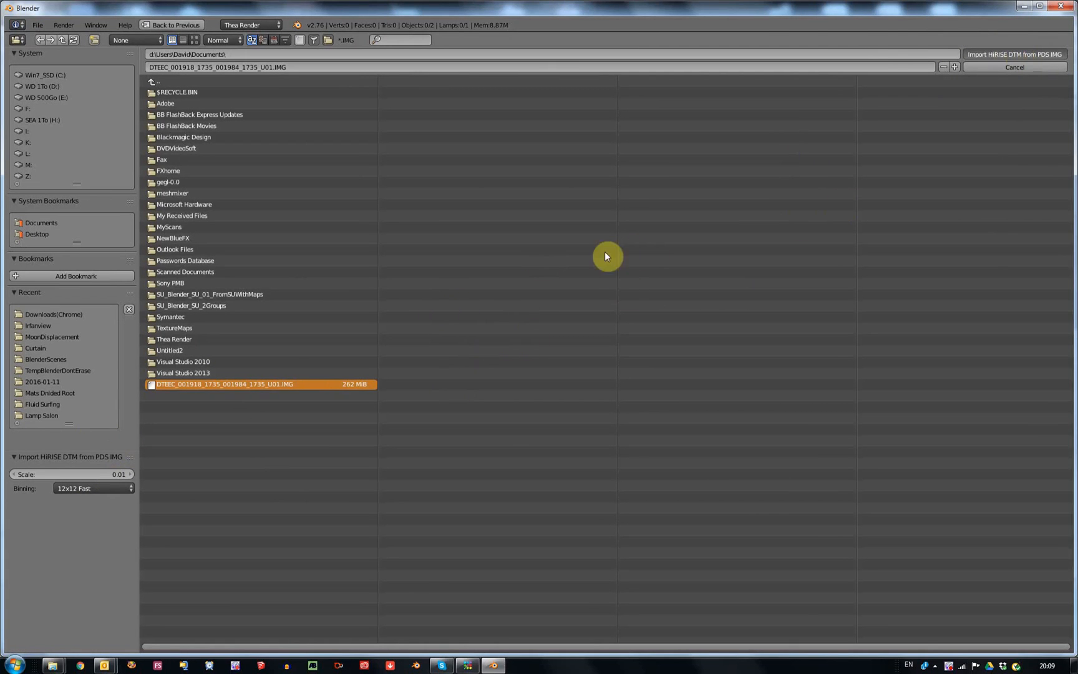
Examine the relief of the imported terrain mesh in perspective view
{"action": "key", "text": "KP_Decimal"}
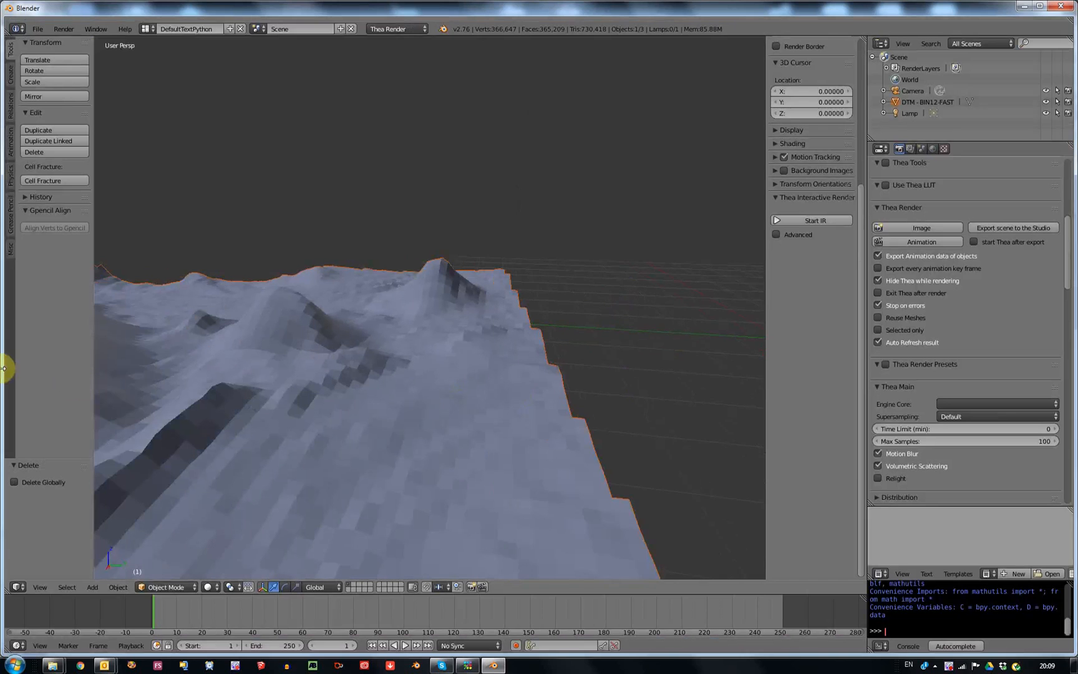
{"action": "scroll", "coordinate": [282, 383], "scroll_direction": "up", "scroll_amount": 4}
{"action": "scroll", "coordinate": [287, 387], "scroll_direction": "down", "scroll_amount": 10}
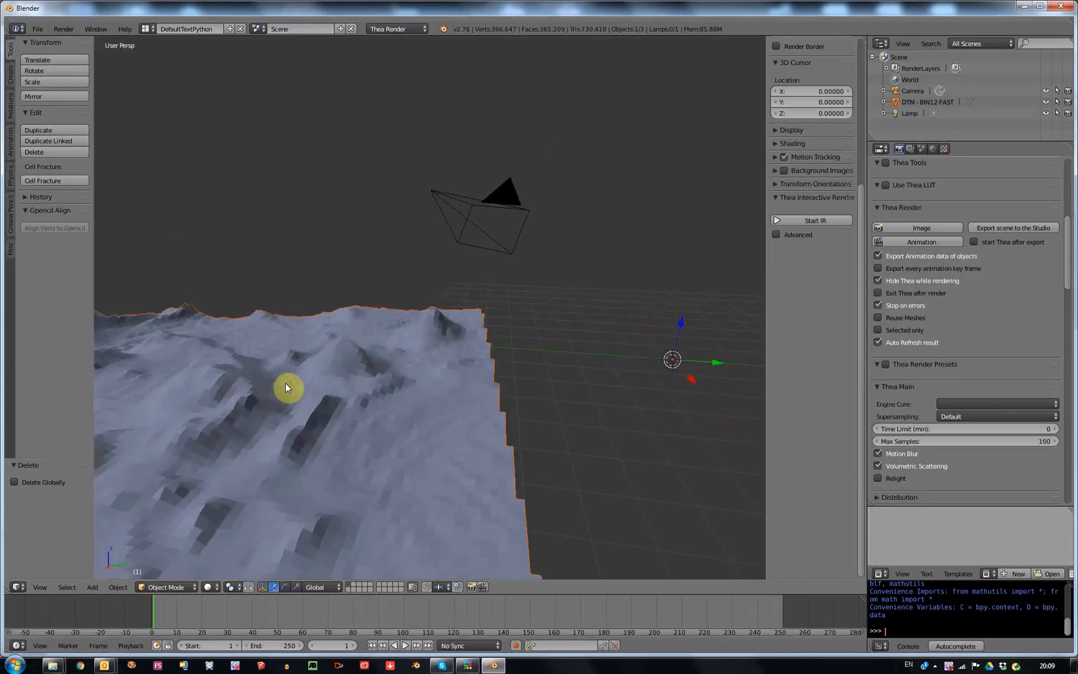
{"action": "middle_click_drag", "start_coordinate": [172, 427], "coordinate": [394, 284]}
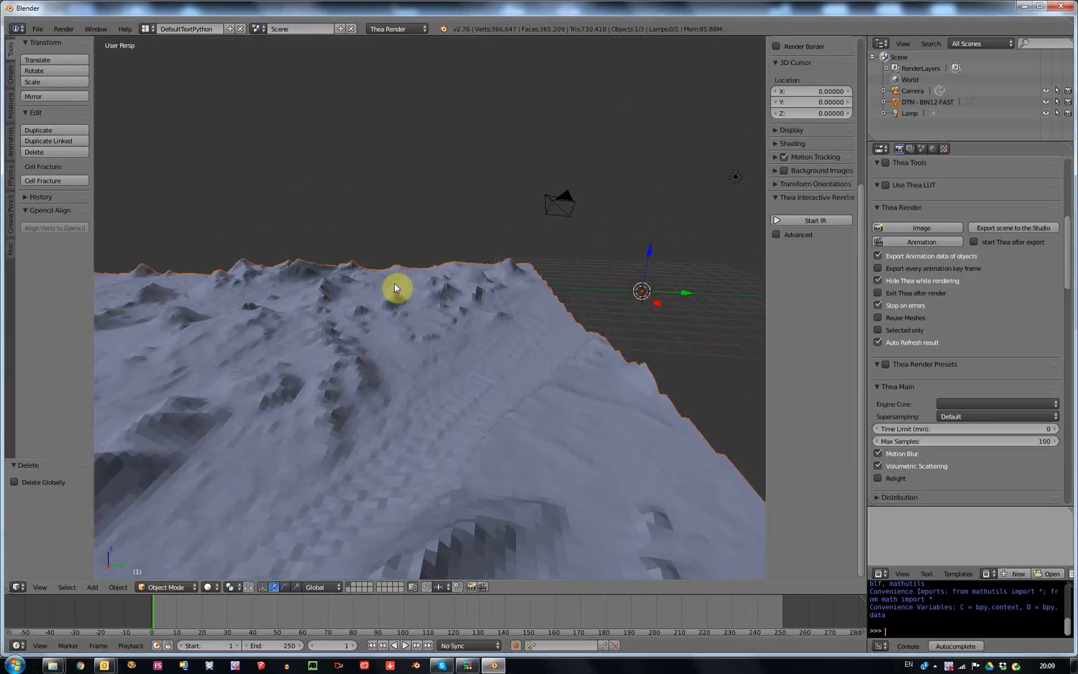
Switch to the top orthographic view and examine the full outline of the imported terrain
{"action": "key", "text": "KP_7"}
{"action": "scroll", "coordinate": [394, 286], "scroll_direction": "down", "scroll_amount": 2}
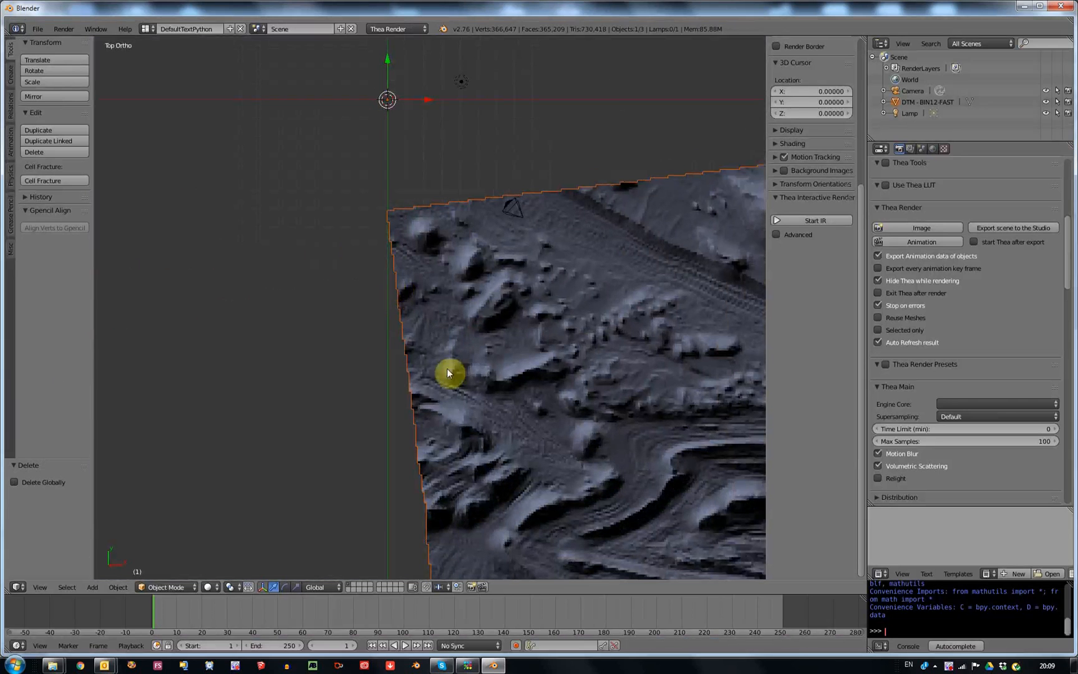
{"action": "scroll", "coordinate": [457, 368], "scroll_direction": "down", "scroll_amount": 4}
{"action": "key", "text": "KP_5"}
{"action": "scroll", "coordinate": [510, 426], "scroll_direction": "down", "scroll_amount": 2}
{"action": "middle_click_drag", "start_coordinate": [516, 424], "coordinate": [454, 306], "text": "shift"}
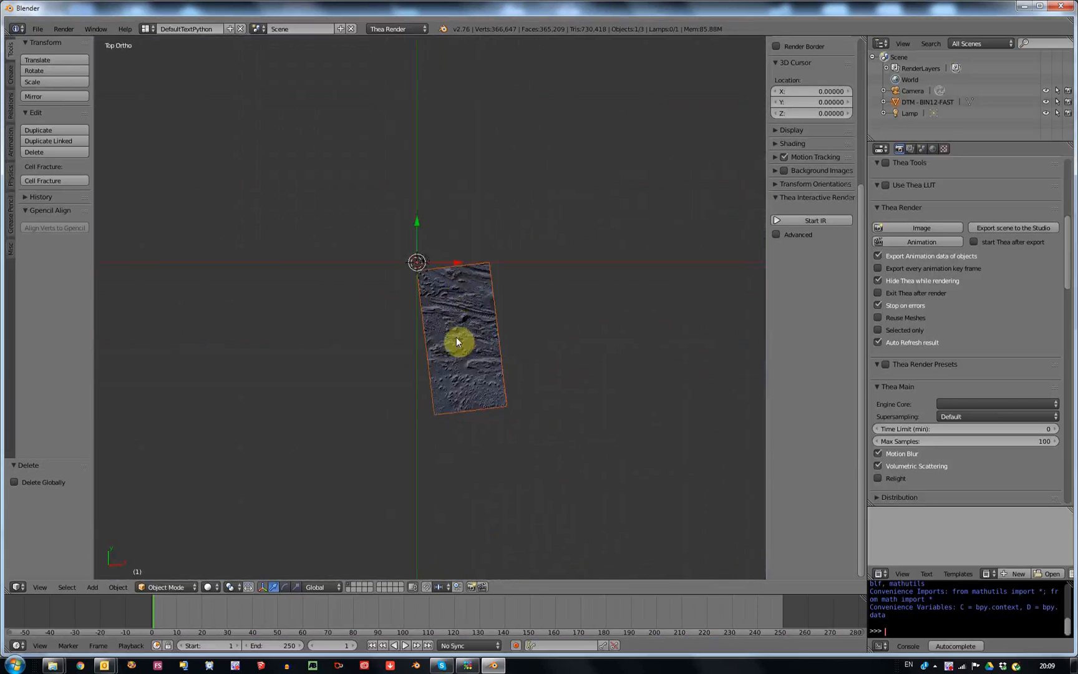
{"action": "scroll", "coordinate": [462, 347], "scroll_direction": "up", "scroll_amount": 5}
{"action": "scroll", "coordinate": [564, 353], "scroll_direction": "up", "scroll_amount": 3}
{"action": "scroll", "coordinate": [455, 380], "scroll_direction": "down", "scroll_amount": 4}
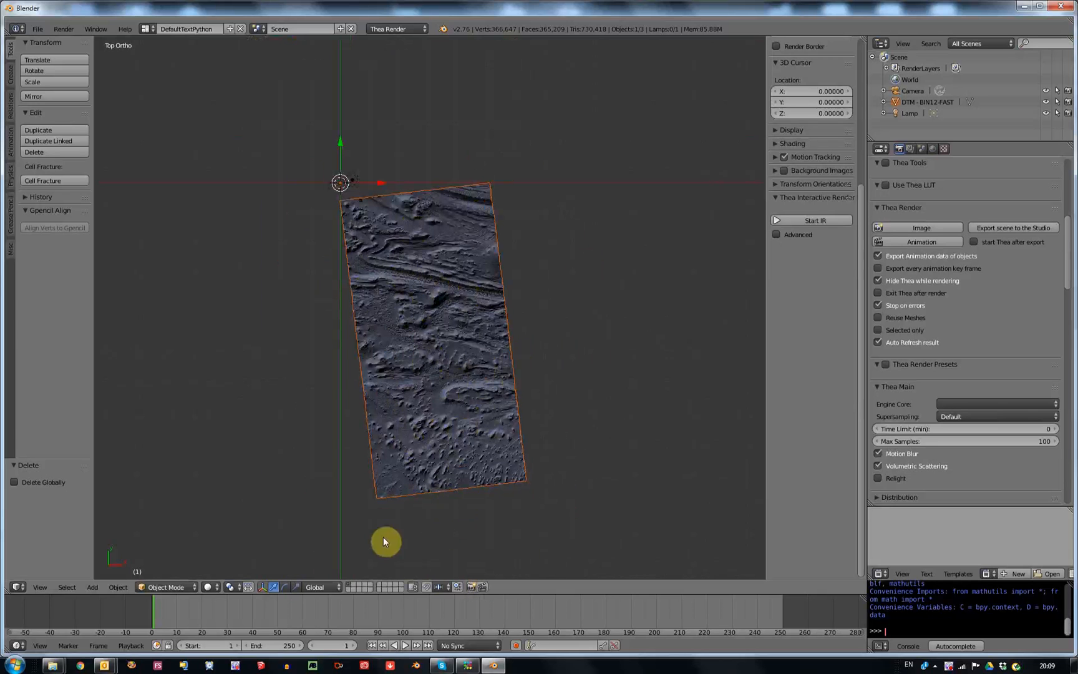
Examine the terrain's mesh resolution and stepped lower edge up close in the top orthographic view
{"action": "scroll", "coordinate": [429, 518], "scroll_direction": "up", "scroll_amount": 15}
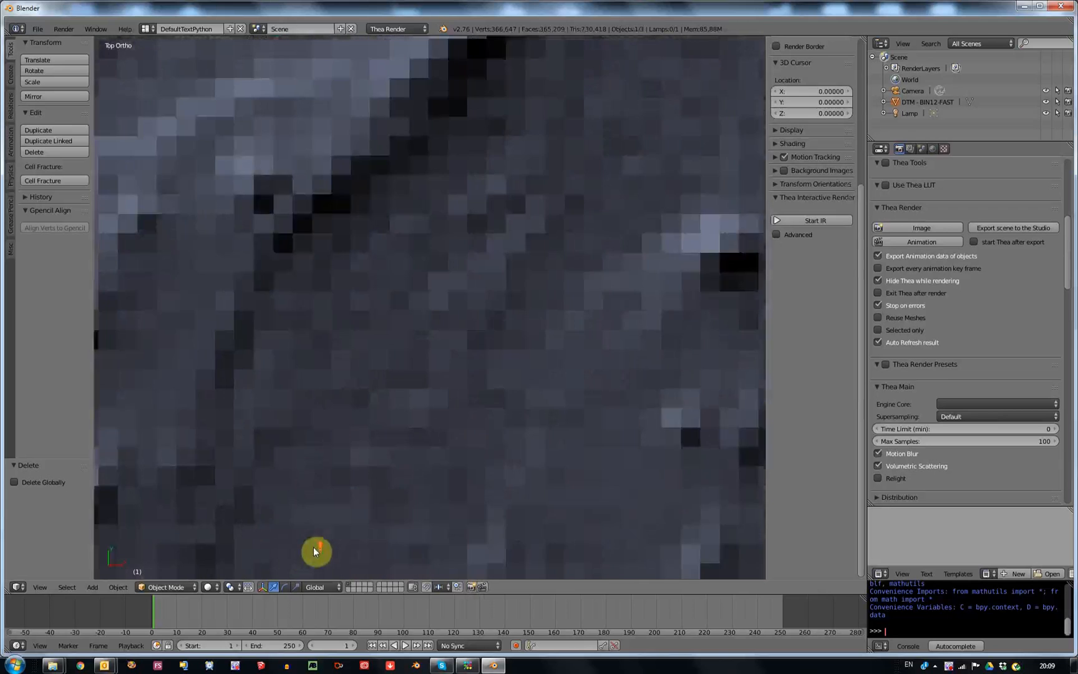
{"action": "scroll", "coordinate": [427, 480], "scroll_direction": "up", "scroll_amount": 3}
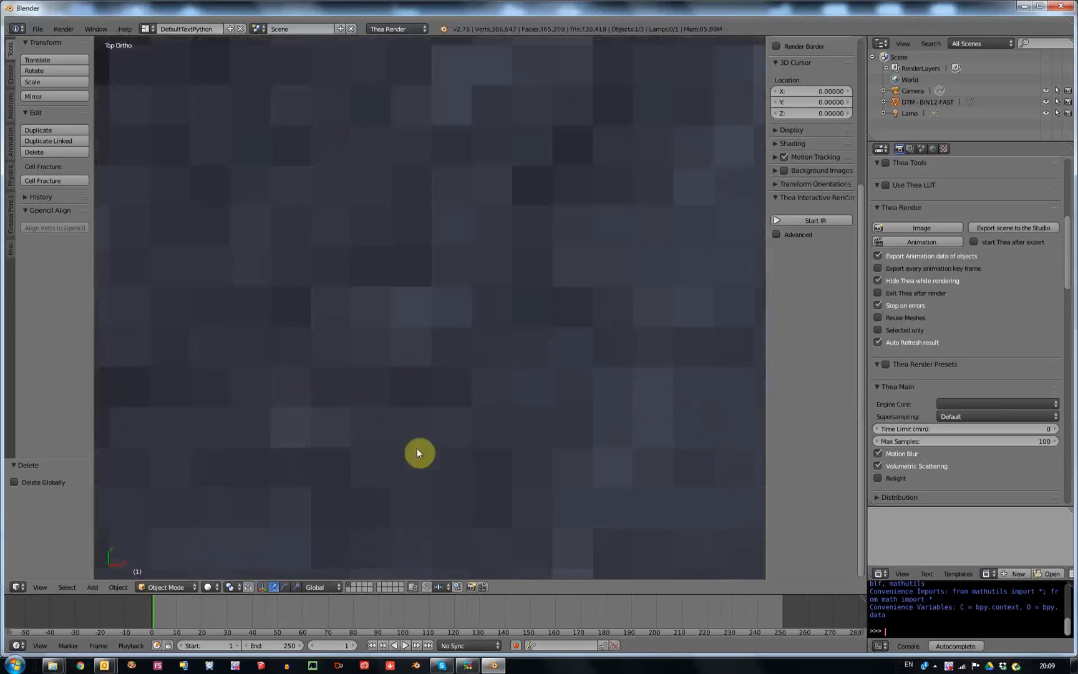
{"action": "scroll", "coordinate": [433, 290], "scroll_direction": "down", "scroll_amount": 6}
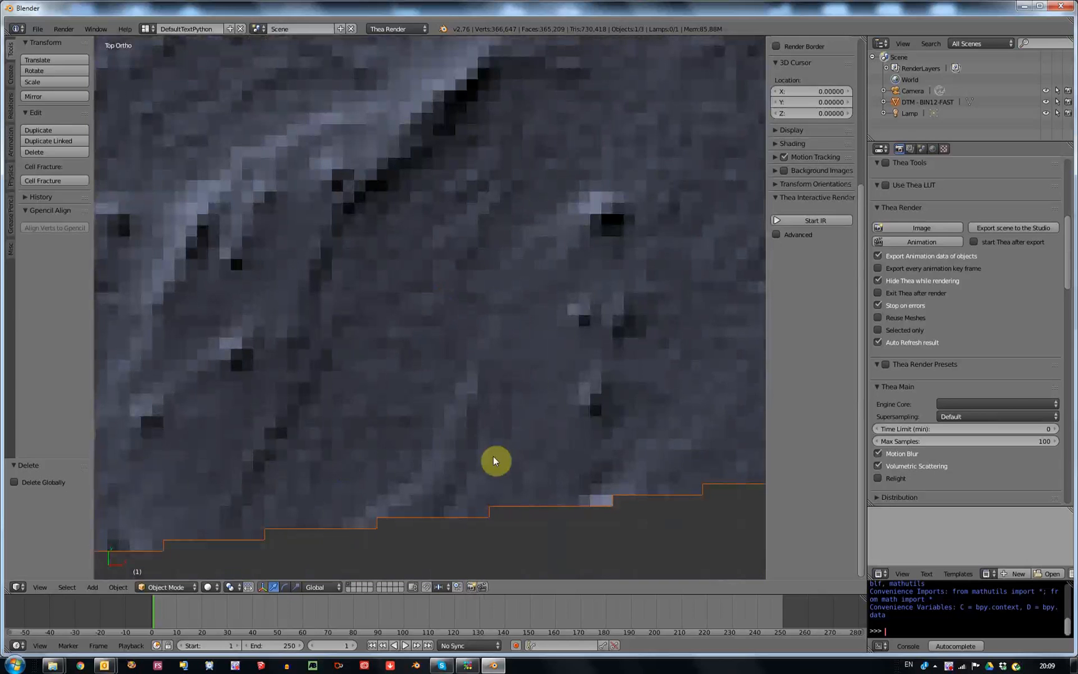
{"action": "scroll", "coordinate": [497, 457], "scroll_direction": "down", "scroll_amount": 8}
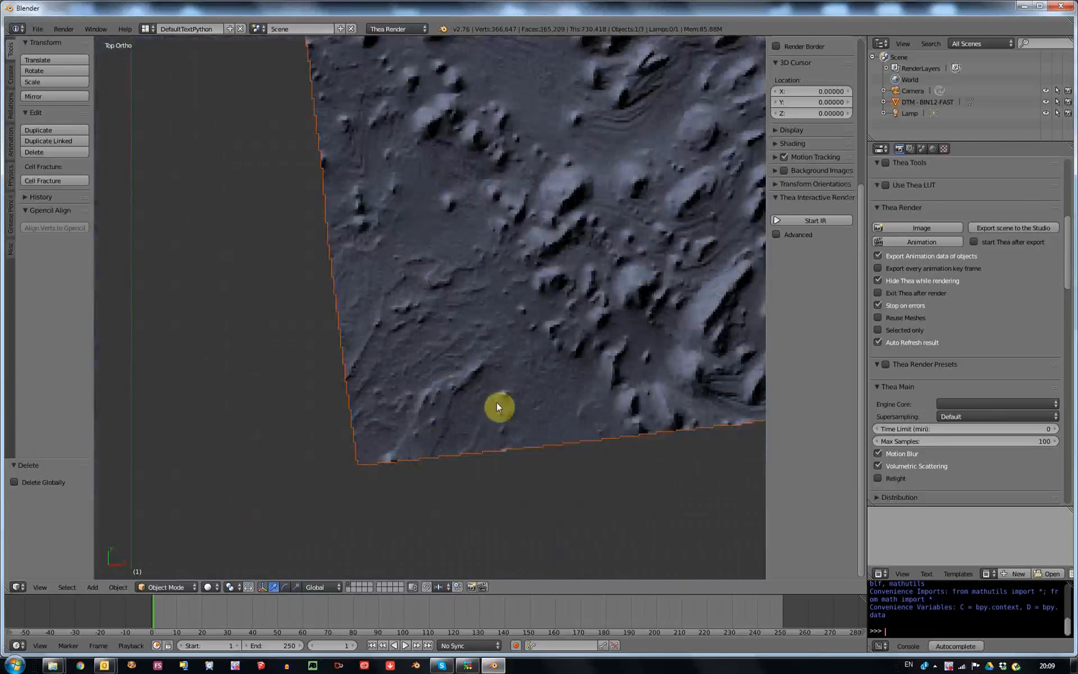
{"action": "scroll", "coordinate": [619, 399], "scroll_direction": "down", "scroll_amount": 10}
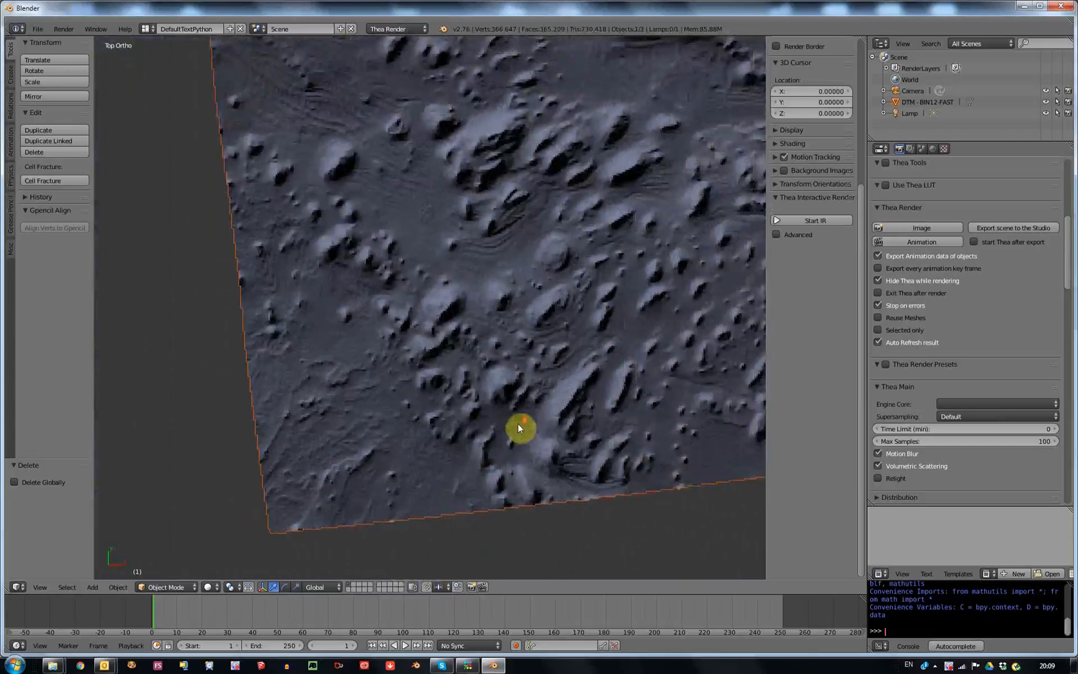
{"action": "middle_click_drag", "start_coordinate": [570, 366], "coordinate": [512, 532], "text": "shift"}
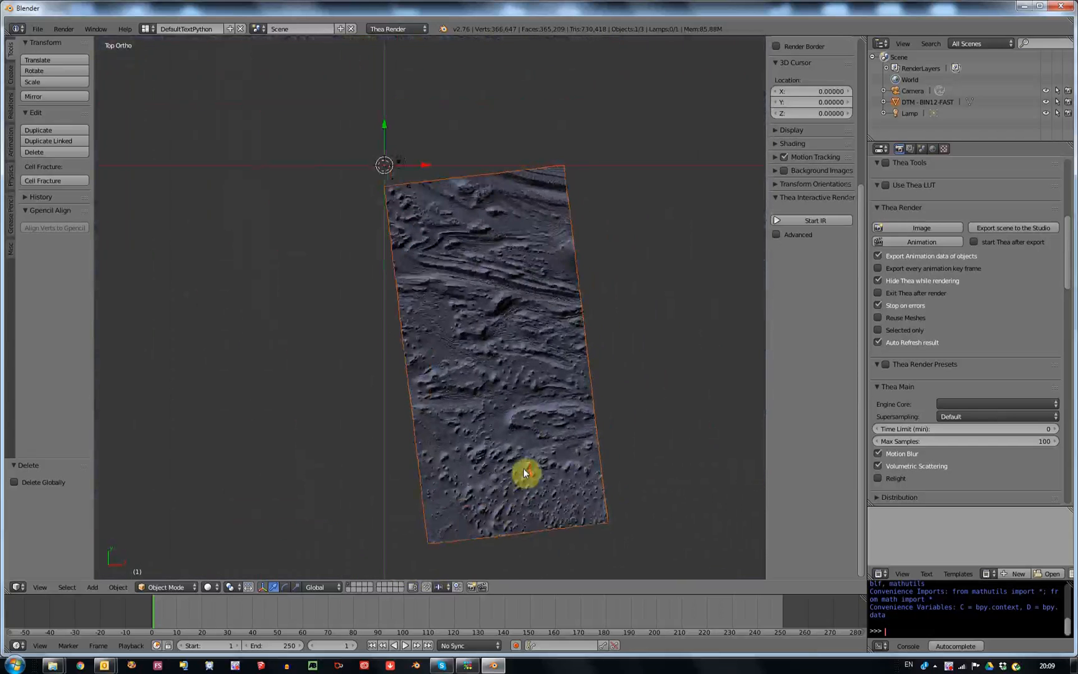
{"action": "scroll", "coordinate": [543, 491], "scroll_direction": "up", "scroll_amount": 1}
{"action": "scroll", "coordinate": [535, 486], "scroll_direction": "down", "scroll_amount": 3}
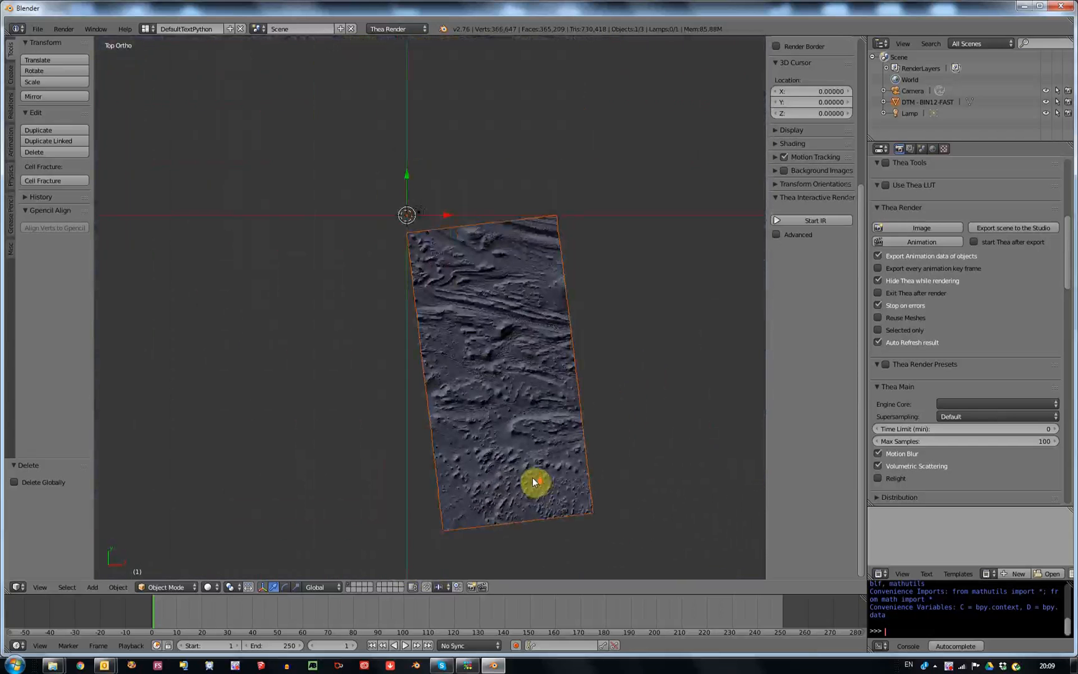
Select only the terrain mesh and frame it in the front orthographic view
{"action": "middle_click_drag", "start_coordinate": [532, 443], "coordinate": [522, 363]}
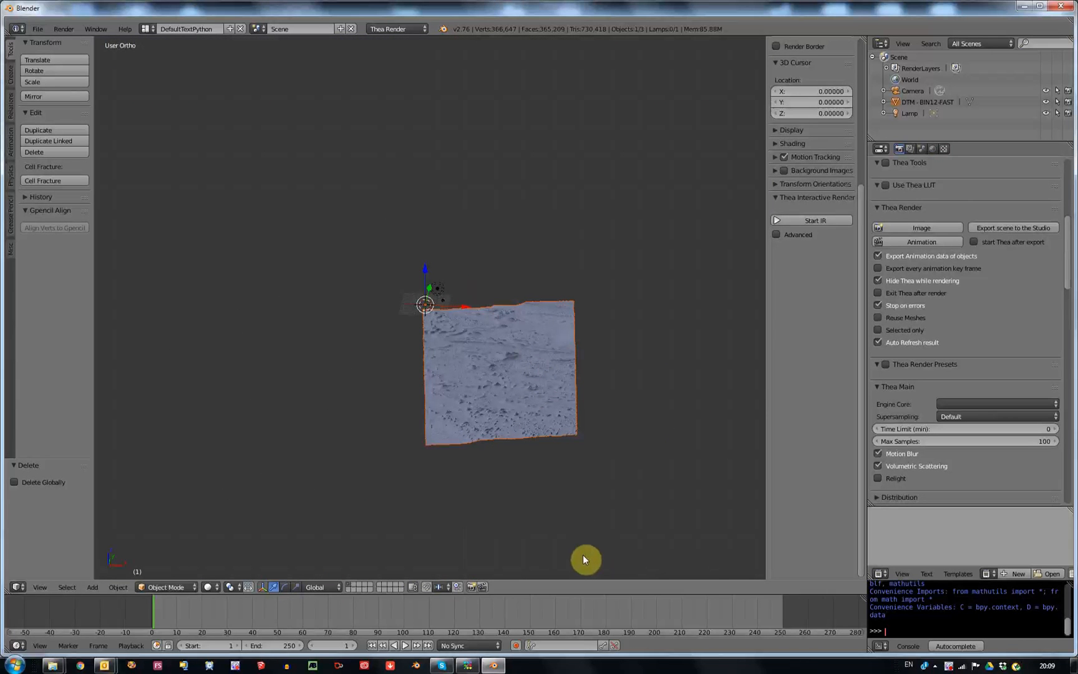
{"action": "key", "text": "a"}
{"action": "right_click", "coordinate": [523, 400]}
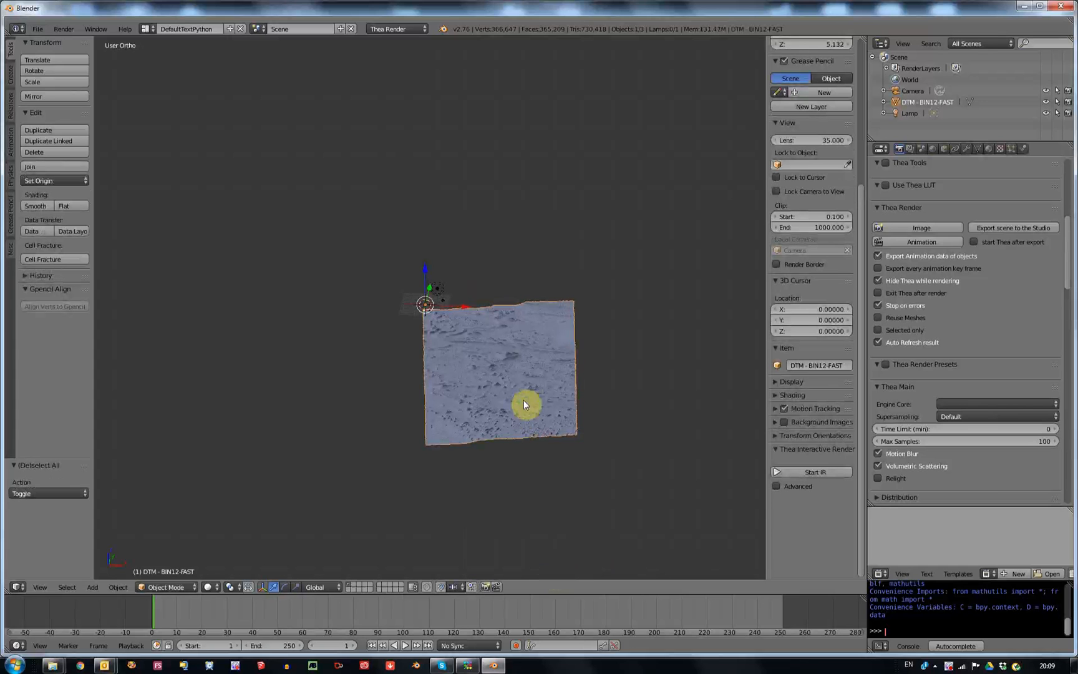
{"action": "key", "text": "KP_1"}
{"action": "key", "text": "KP_Decimal"}
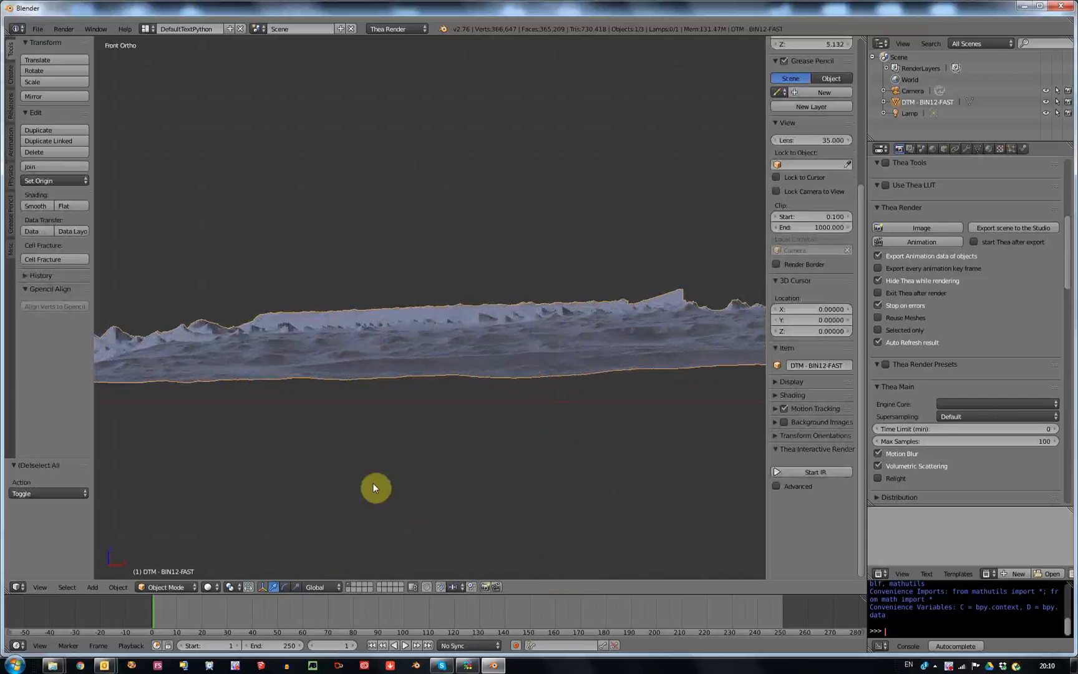
Show the terrain in wireframe and examine the density of its mesh grid from the front and at an angle
{"action": "key", "text": "z"}
{"action": "scroll", "coordinate": [538, 384], "scroll_direction": "down", "scroll_amount": 2}
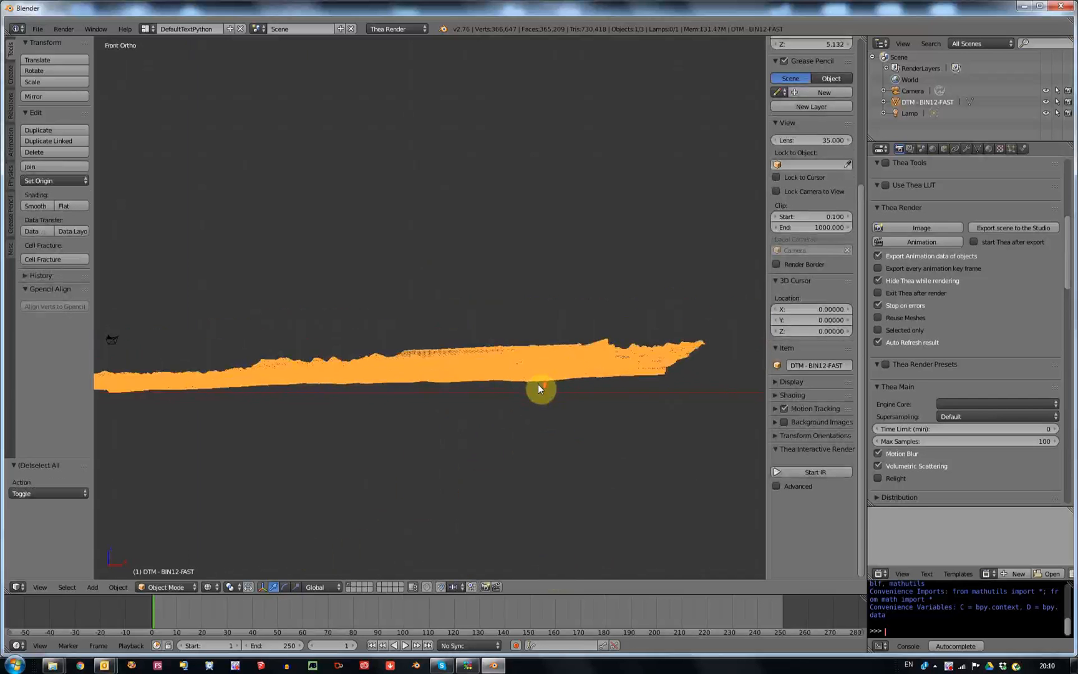
{"action": "scroll", "coordinate": [510, 382], "scroll_direction": "up", "scroll_amount": 5}
{"action": "key", "text": "alt+z"}
{"action": "key", "text": "z"}
{"action": "scroll", "coordinate": [549, 287], "scroll_direction": "up", "scroll_amount": 2}
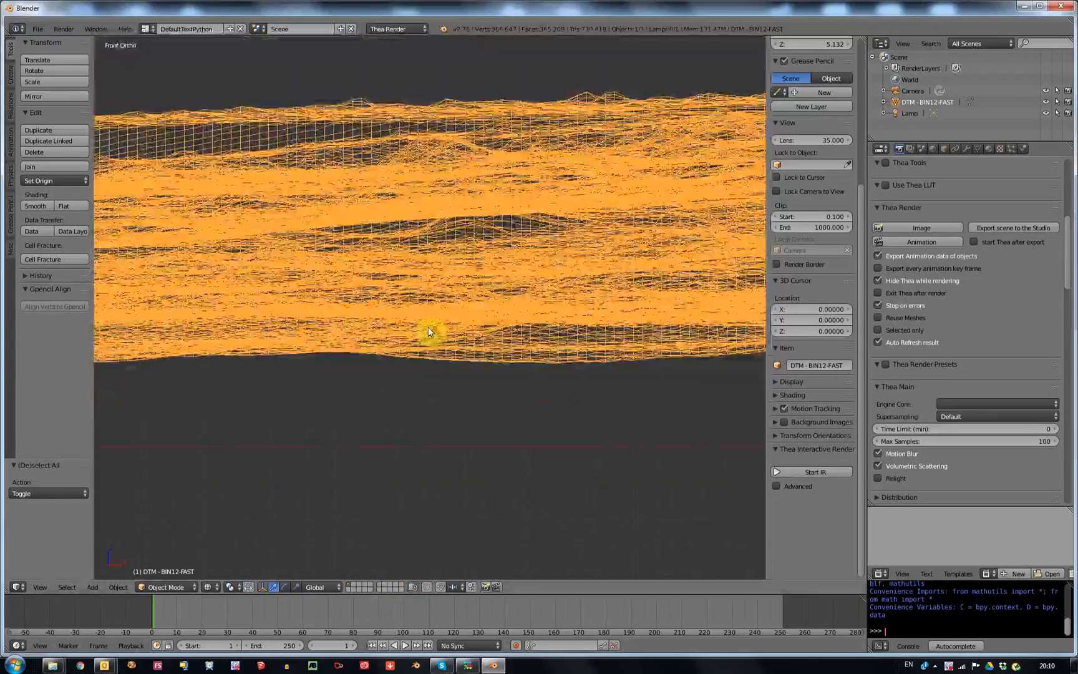
{"action": "scroll", "coordinate": [440, 343], "scroll_direction": "down", "scroll_amount": 2}
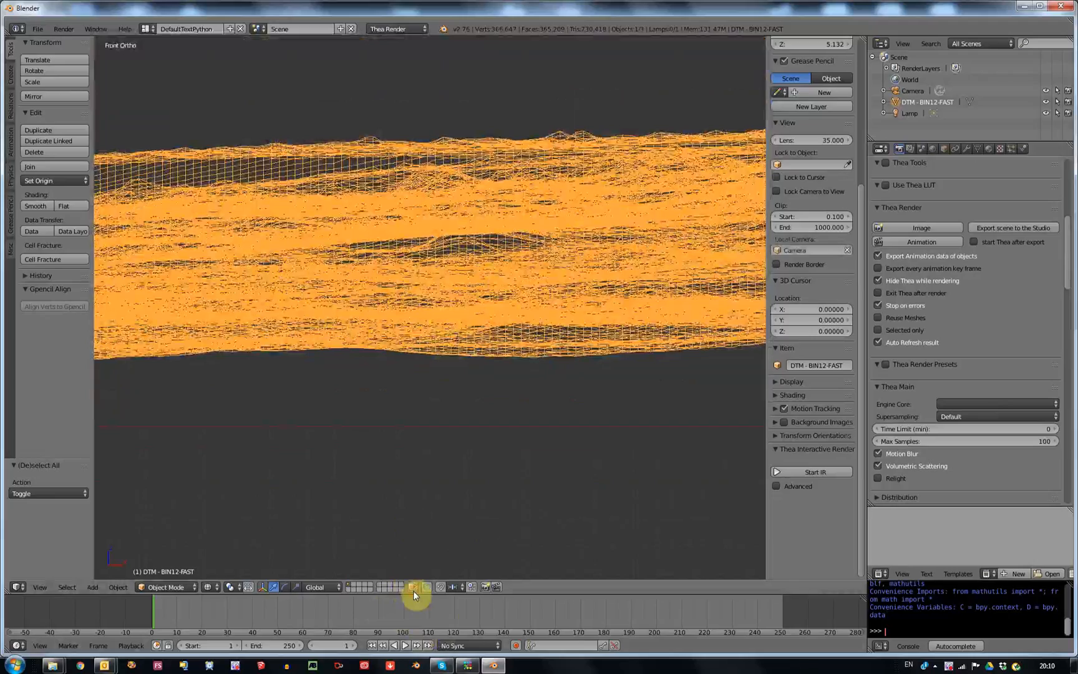
{"action": "middle_click_drag", "start_coordinate": [506, 315], "coordinate": [515, 368]}
{"action": "scroll", "coordinate": [516, 356], "scroll_direction": "down", "scroll_amount": 3}
{"action": "scroll", "coordinate": [514, 353], "scroll_direction": "up", "scroll_amount": 3}
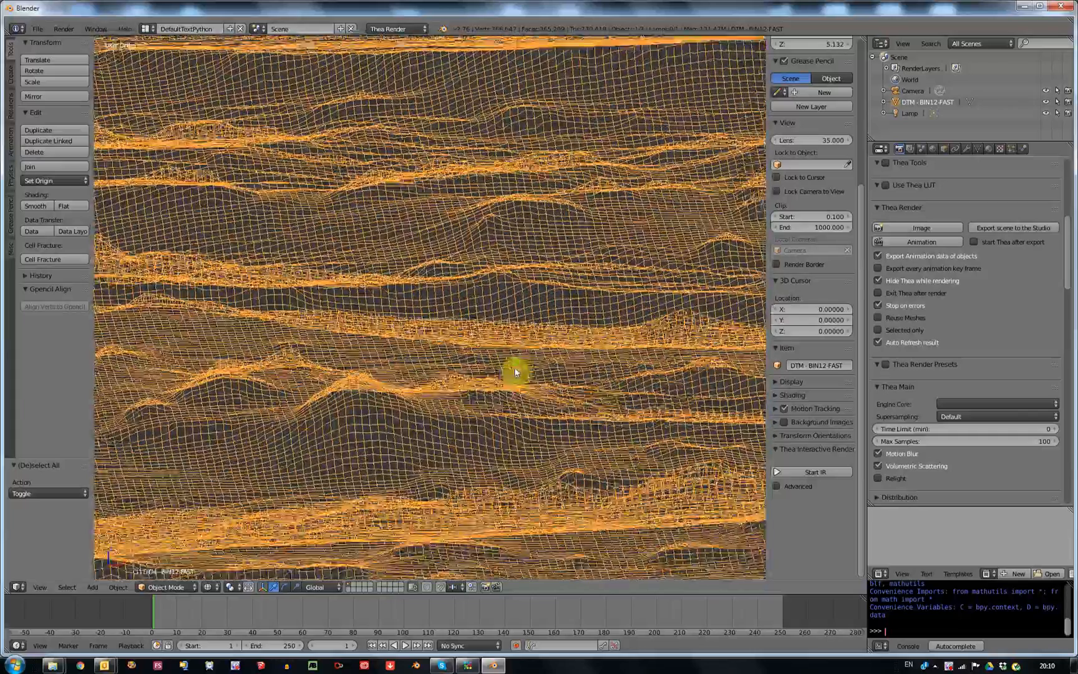
Return to solid shading, enter Edit Mode on the terrain mesh and deselect all of its geometry
{"action": "key", "text": "shift+z"}
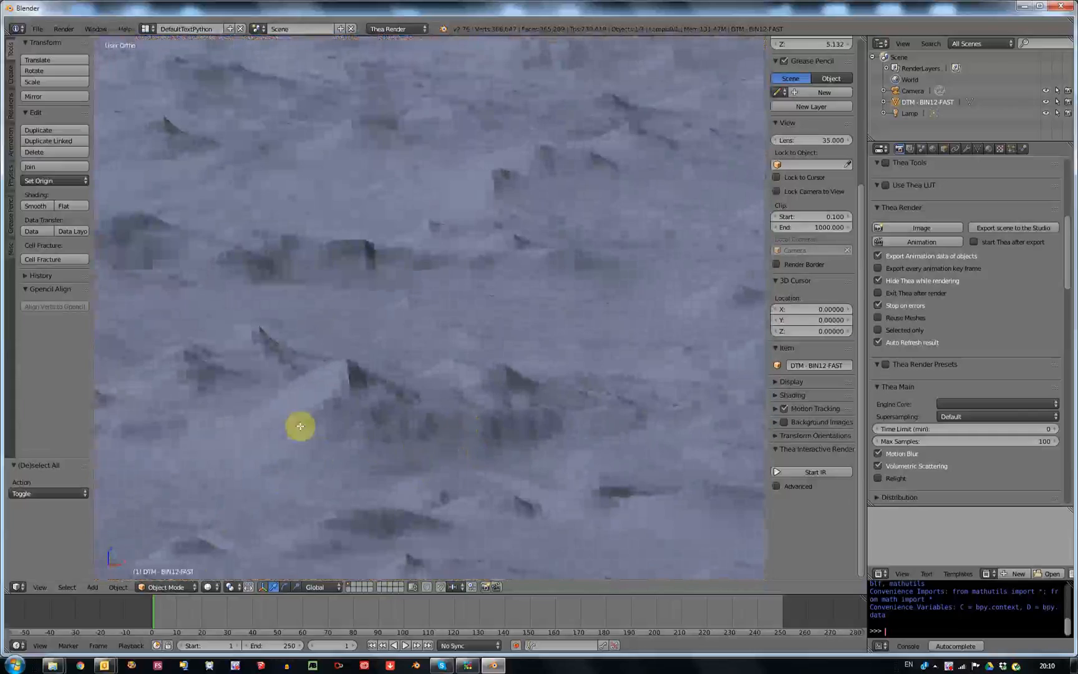
{"action": "key", "text": "Tab"}
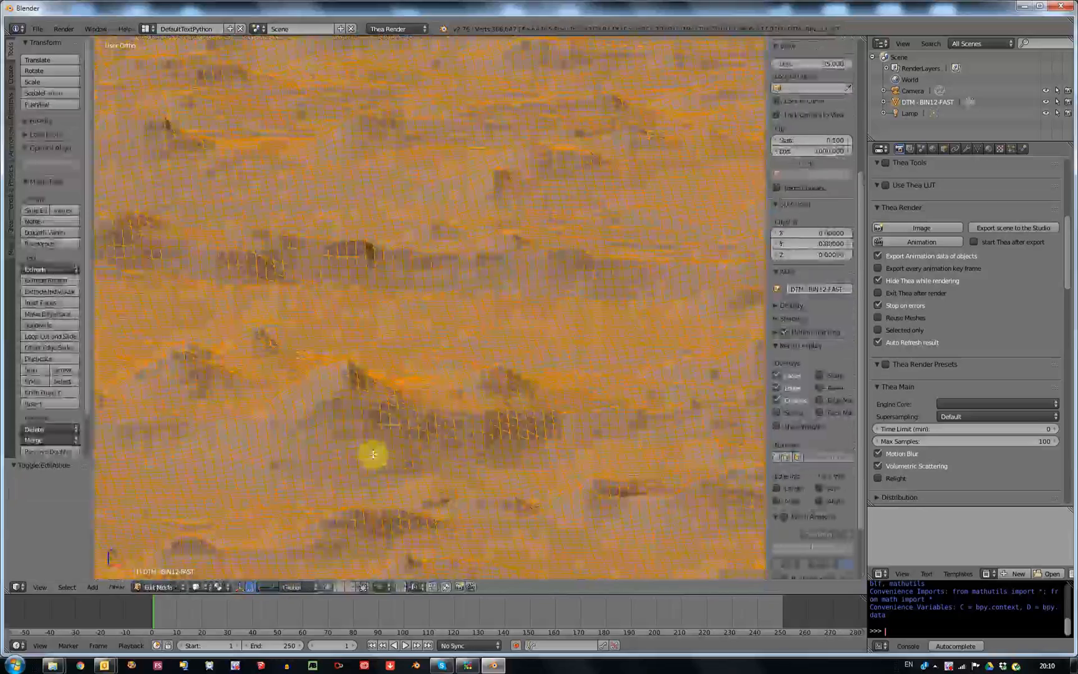
{"action": "middle_click_drag", "start_coordinate": [380, 453], "coordinate": [424, 408]}
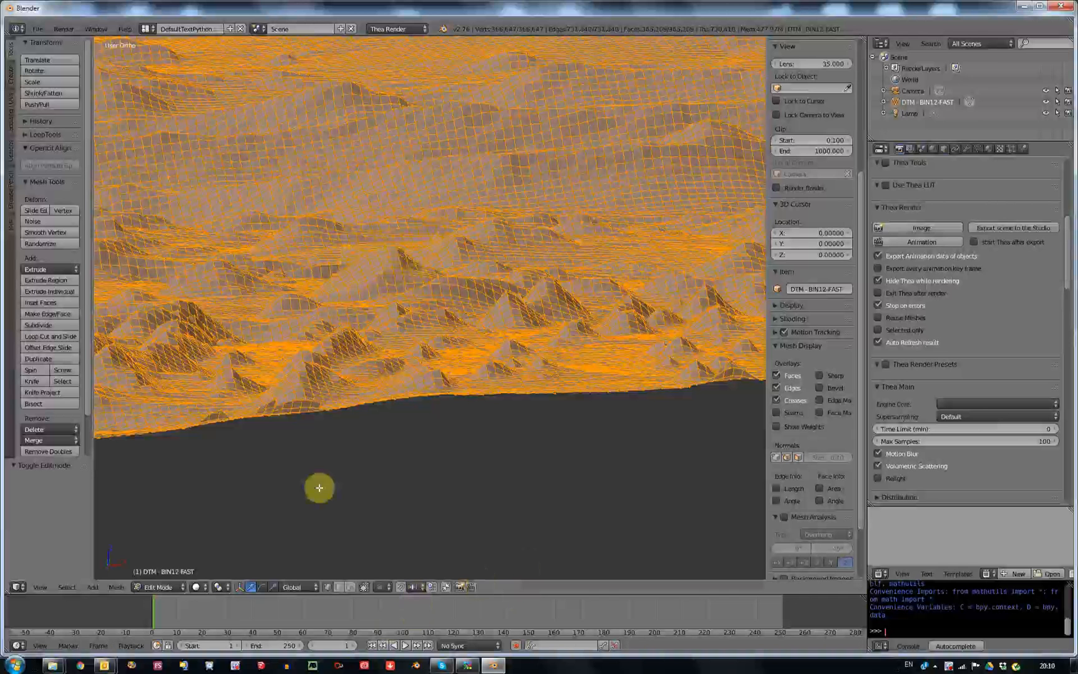
{"action": "key", "text": "a"}
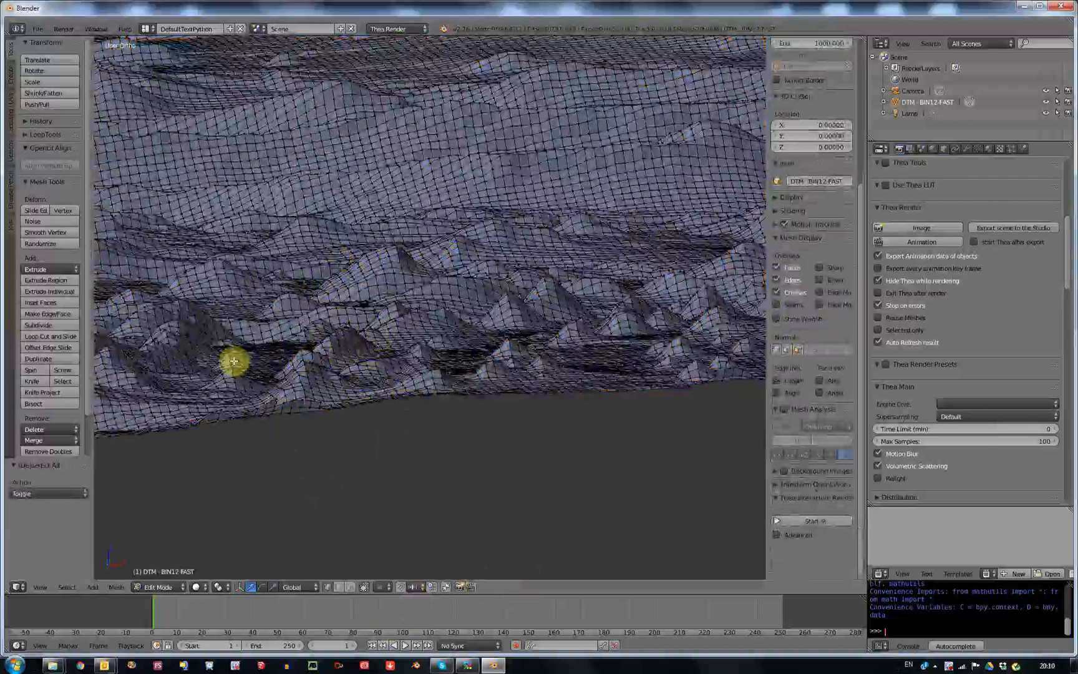
Box-select a rectangular patch of the mesh around the central peaks and clear the selection
{"action": "key", "text": "b"}
{"action": "left_click_drag", "start_coordinate": [273, 175], "coordinate": [622, 349]}
{"action": "scroll", "coordinate": [776, 315], "scroll_direction": "up", "scroll_amount": 4}
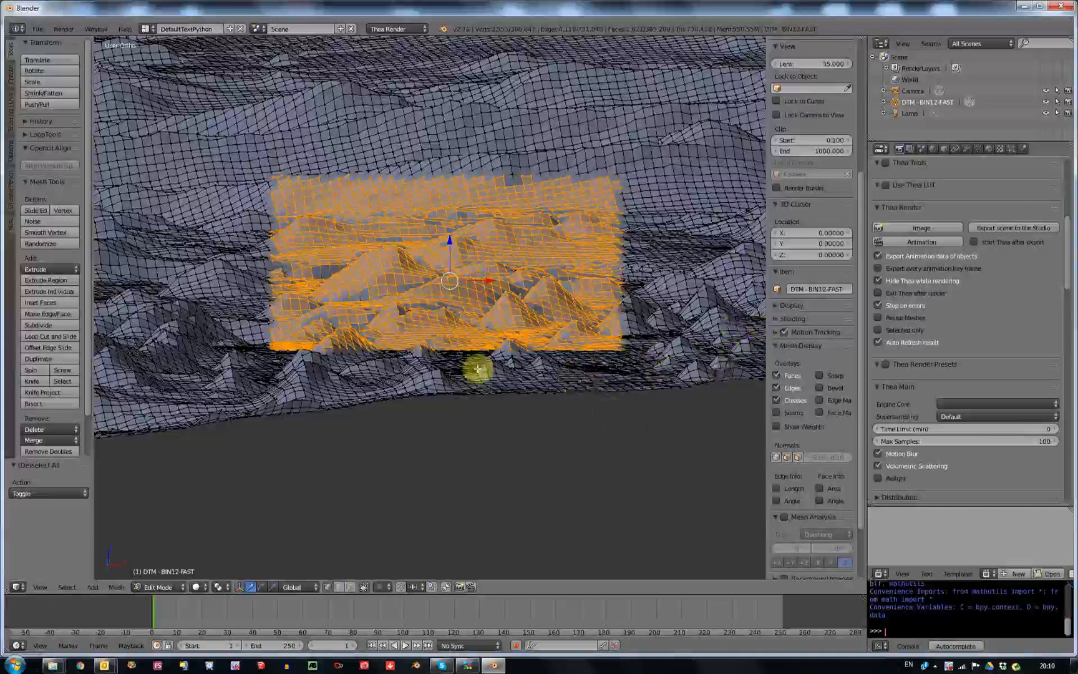
{"action": "key", "text": "a"}
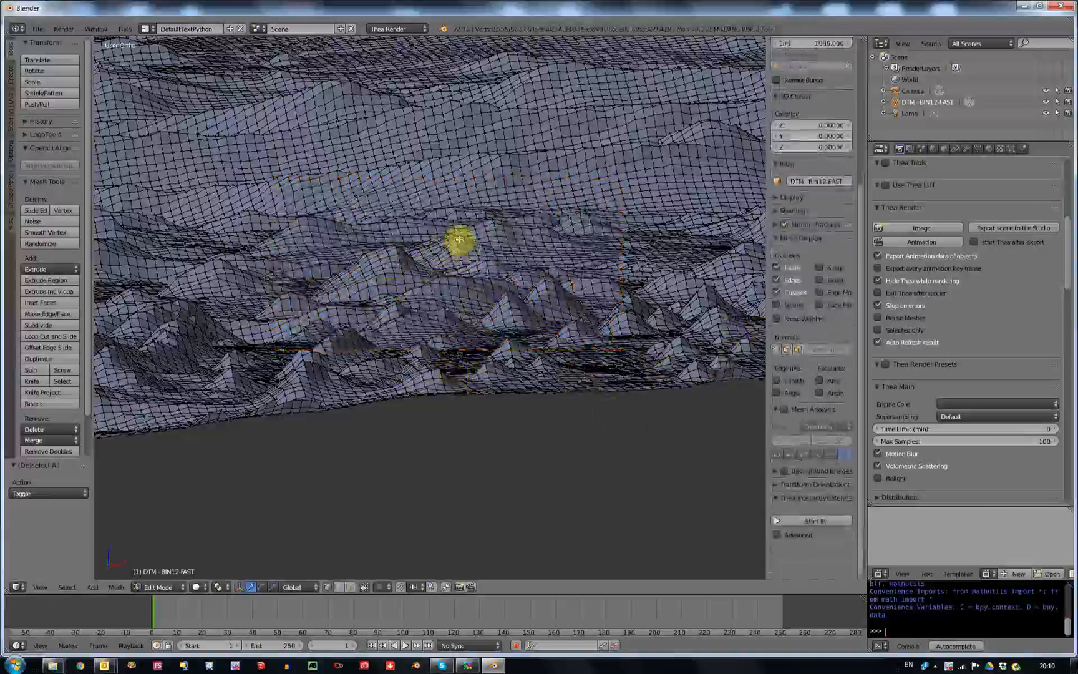
Circle-select two separate patches behind the central peaks, erase most of the second patch and clear the selection
{"action": "key", "text": "c"}
{"action": "mouse_move", "coordinate": [371, 206]}
{"action": "left_mouse_down"}
{"action": "mouse_move", "coordinate": [475, 179]}
{"action": "mouse_move", "coordinate": [378, 214]}
{"action": "mouse_move", "coordinate": [363, 260]}
{"action": "mouse_move", "coordinate": [355, 256]}
{"action": "mouse_move", "coordinate": [452, 241]}
{"action": "mouse_move", "coordinate": [505, 205]}
{"action": "mouse_move", "coordinate": [483, 203]}
{"action": "mouse_move", "coordinate": [454, 229]}
{"action": "left_mouse_up"}
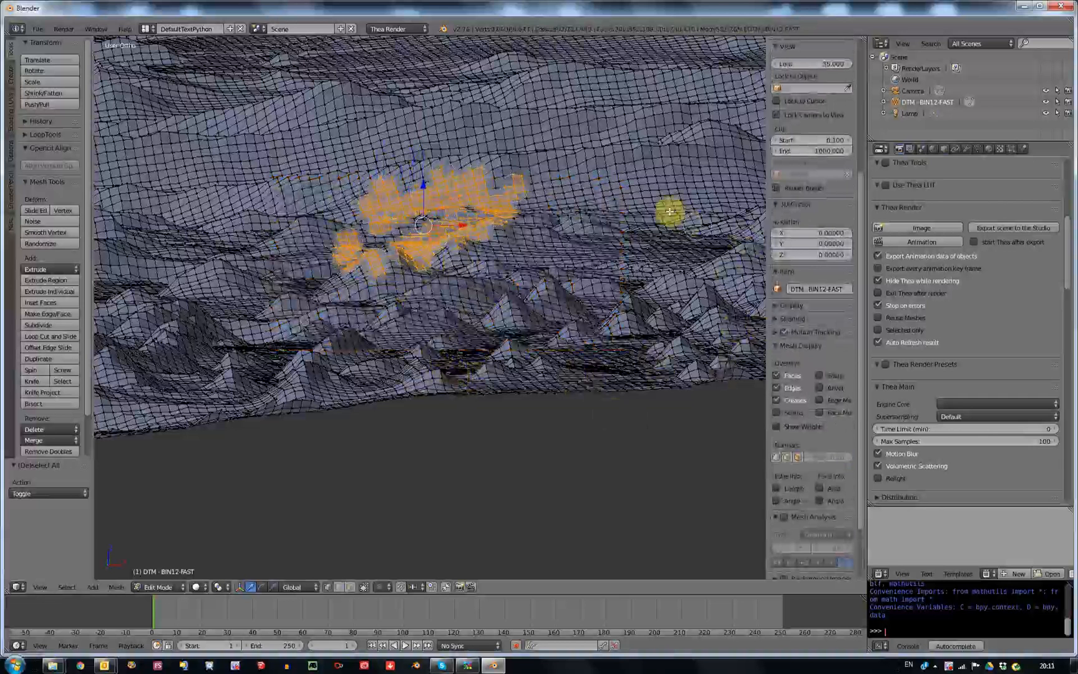
{"action": "left_click", "coordinate": [617, 198]}
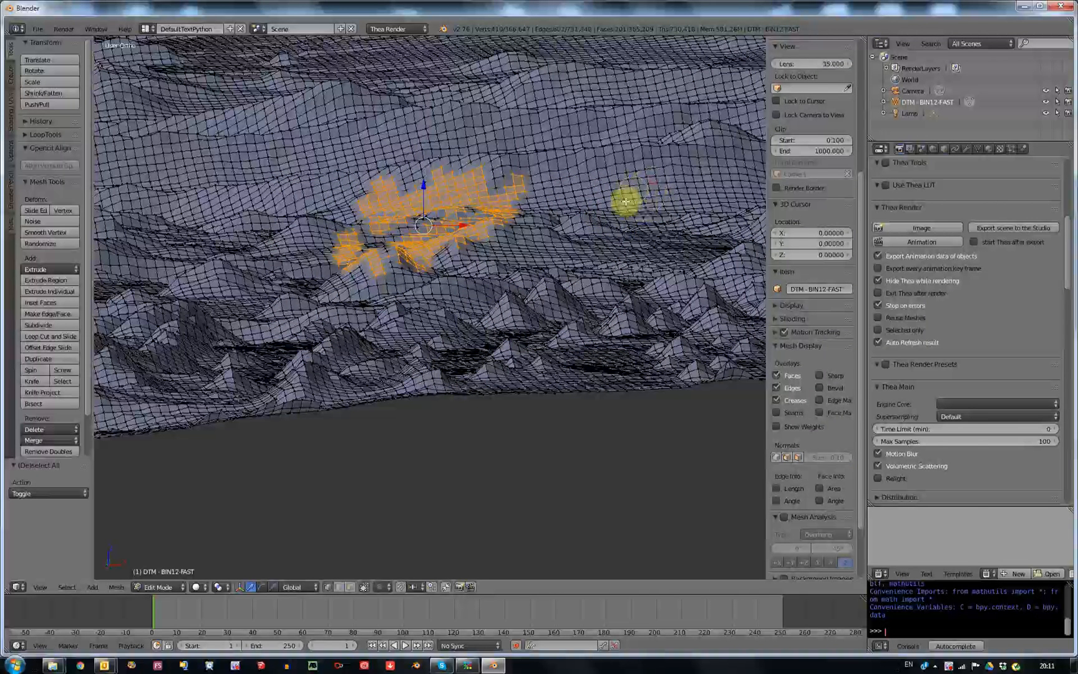
{"action": "mouse_move", "coordinate": [585, 210]}
{"action": "left_mouse_down"}
{"action": "mouse_move", "coordinate": [612, 227]}
{"action": "mouse_move", "coordinate": [595, 238]}
{"action": "mouse_move", "coordinate": [595, 225]}
{"action": "mouse_move", "coordinate": [624, 218]}
{"action": "left_mouse_up"}
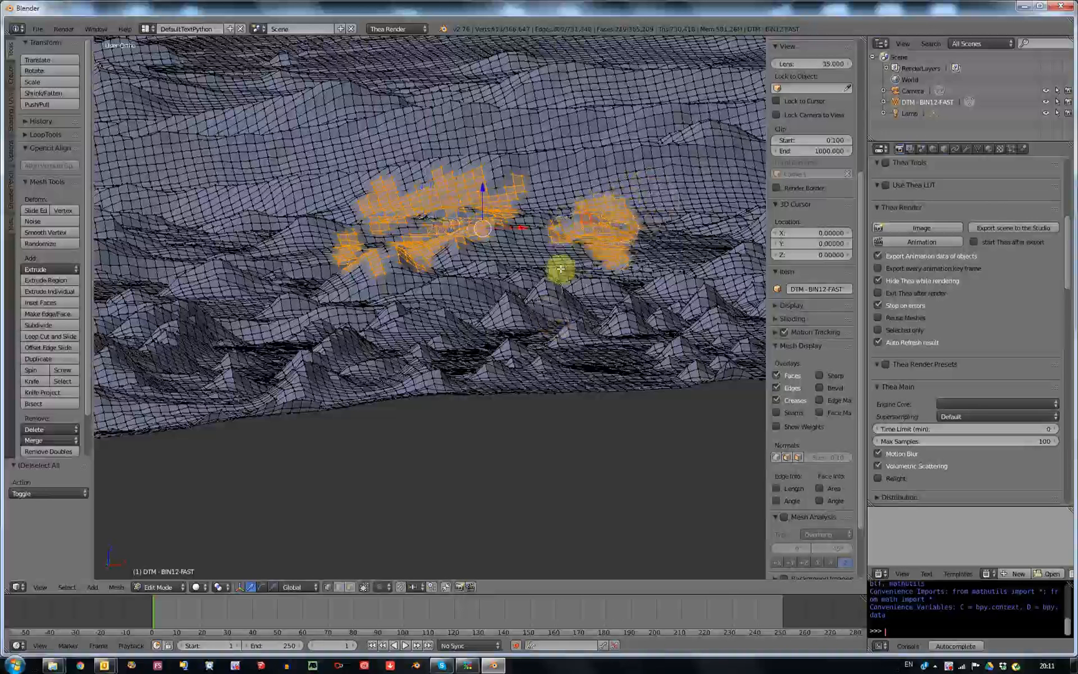
{"action": "mouse_move", "coordinate": [631, 239]}
{"action": "middle_mouse_down"}
{"action": "mouse_move", "coordinate": [602, 245]}
{"action": "mouse_move", "coordinate": [622, 198]}
{"action": "mouse_move", "coordinate": [568, 234]}
{"action": "mouse_move", "coordinate": [584, 238]}
{"action": "middle_mouse_up"}
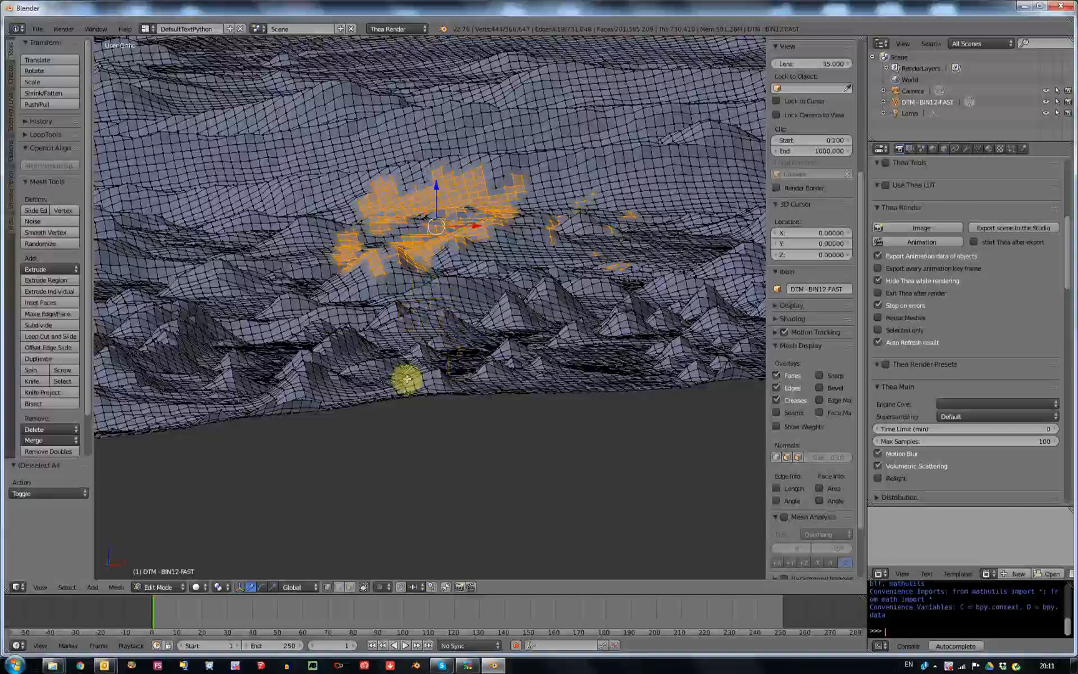
{"action": "key", "text": "a"}
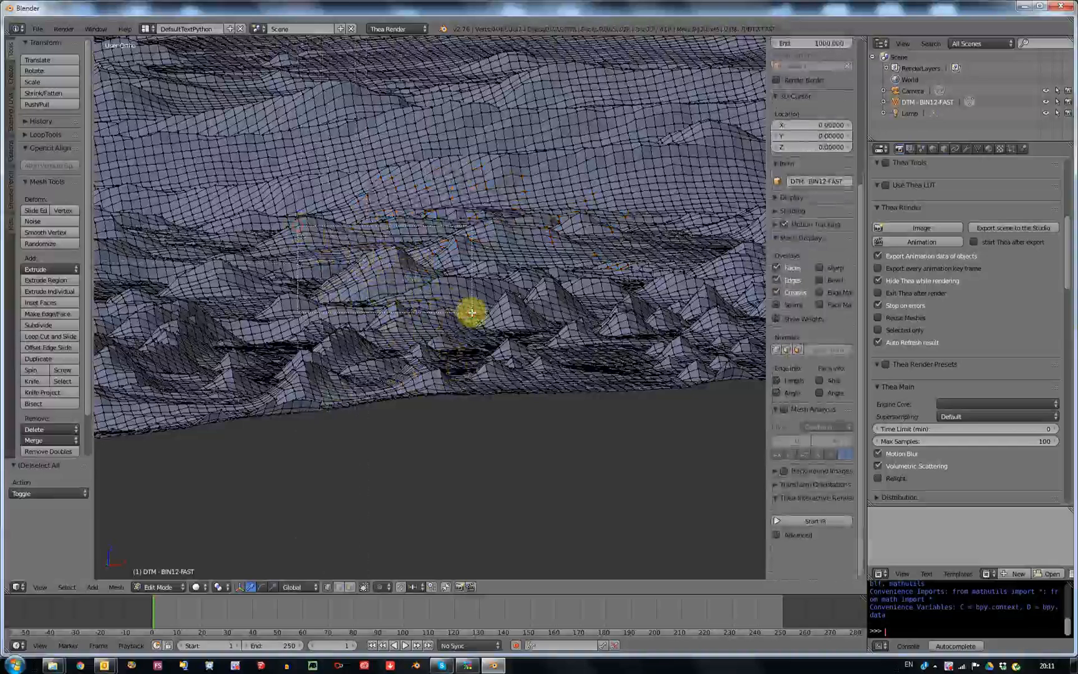
Select only the visible faces around the central peak, inspect the selection from other angles and clear it
{"action": "left_click_drag", "start_coordinate": [472, 312], "coordinate": [472, 312]}
{"action": "middle_click_drag", "start_coordinate": [302, 272], "coordinate": [610, 231]}
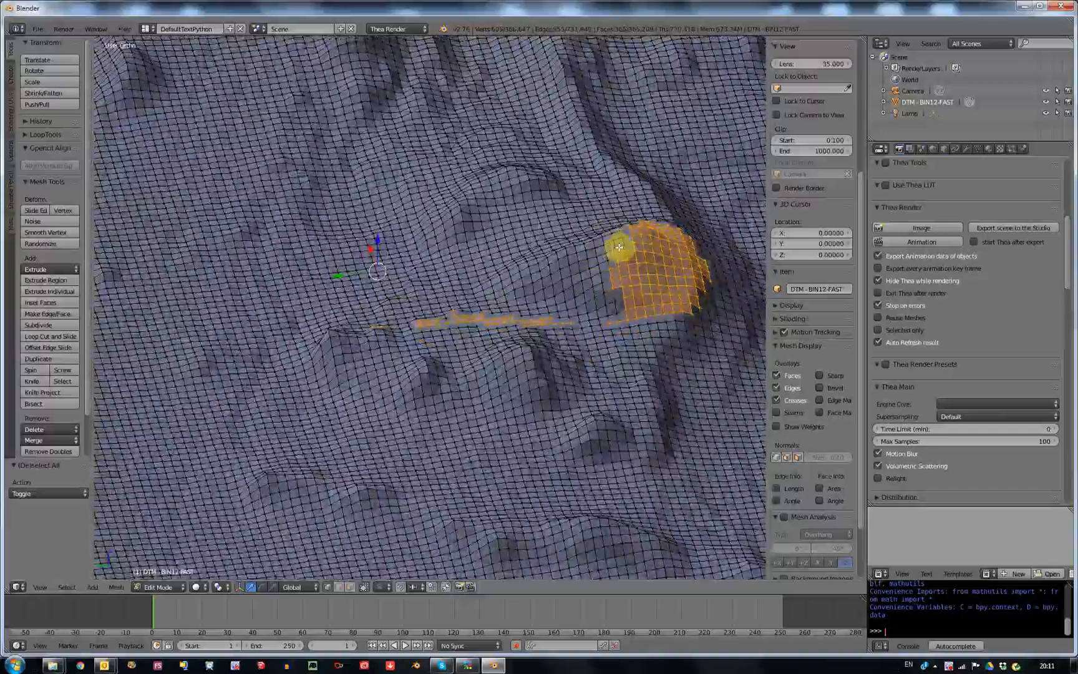
{"action": "middle_click_drag", "start_coordinate": [681, 301], "coordinate": [418, 320]}
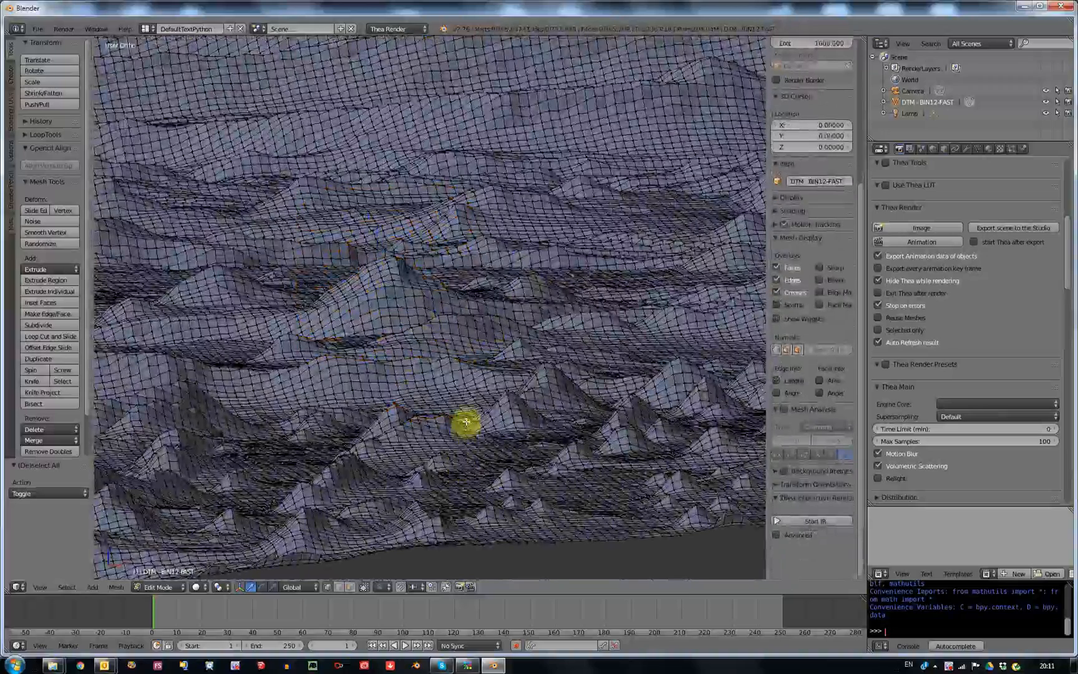
{"action": "middle_click_drag", "start_coordinate": [466, 423], "coordinate": [464, 424]}
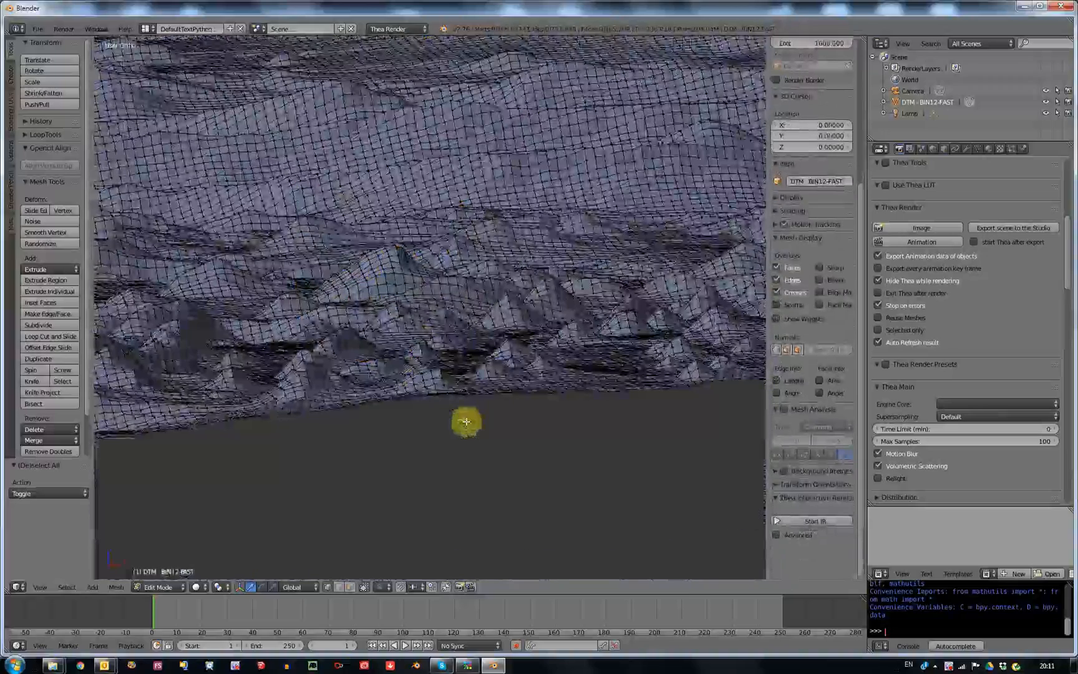
Turn off limiting selection to visible geometry and box-select the area around the central peak through the mesh
{"action": "left_click", "coordinate": [365, 587]}
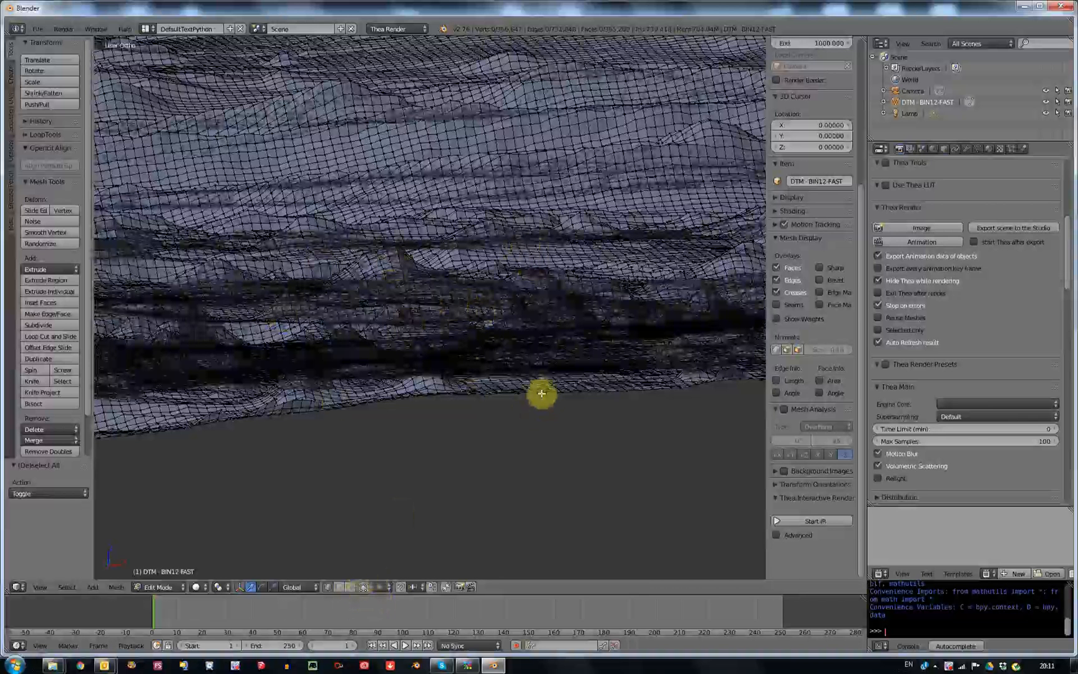
{"action": "left_click", "coordinate": [362, 588]}
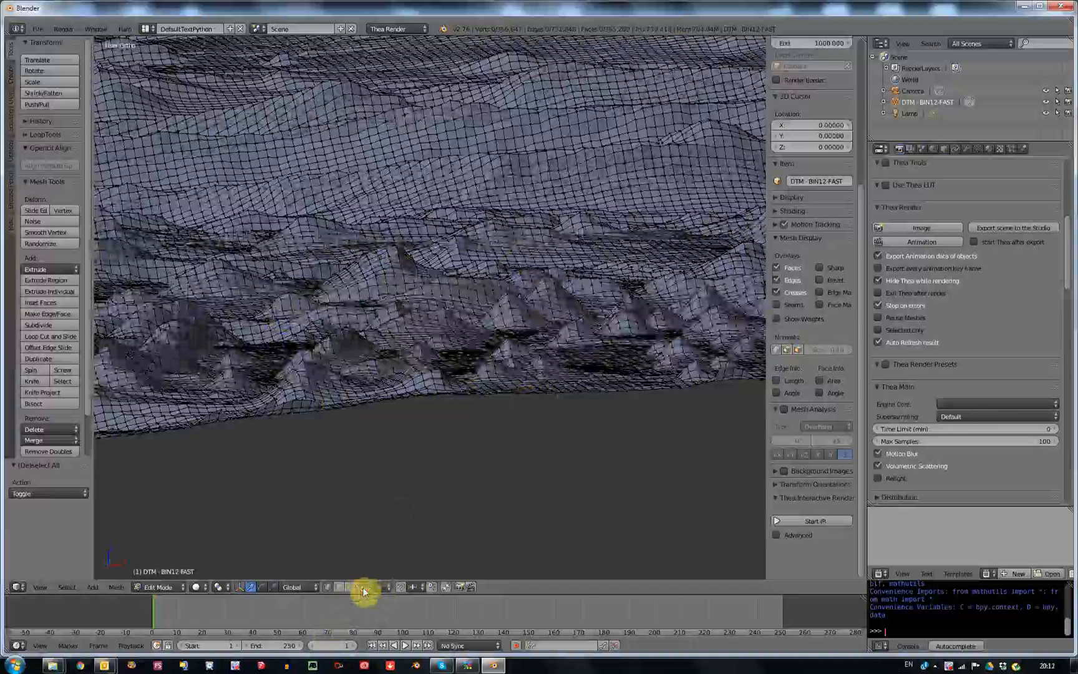
{"action": "left_click", "coordinate": [363, 588]}
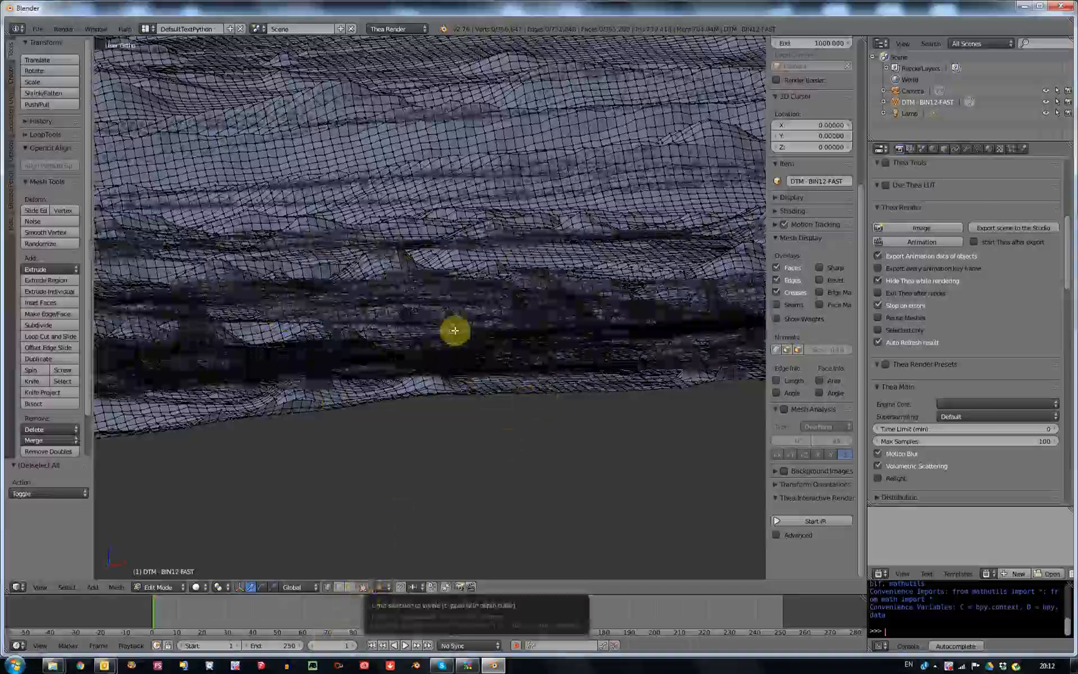
{"action": "key", "text": "b"}
{"action": "left_click_drag", "start_coordinate": [323, 235], "coordinate": [462, 325]}
Inspect the selected strip of terrain from above, including the formerly hidden faces, and clear the selection
{"action": "middle_click_drag", "start_coordinate": [300, 247], "coordinate": [507, 297]}
{"action": "middle_click_drag", "start_coordinate": [448, 317], "coordinate": [422, 316]}
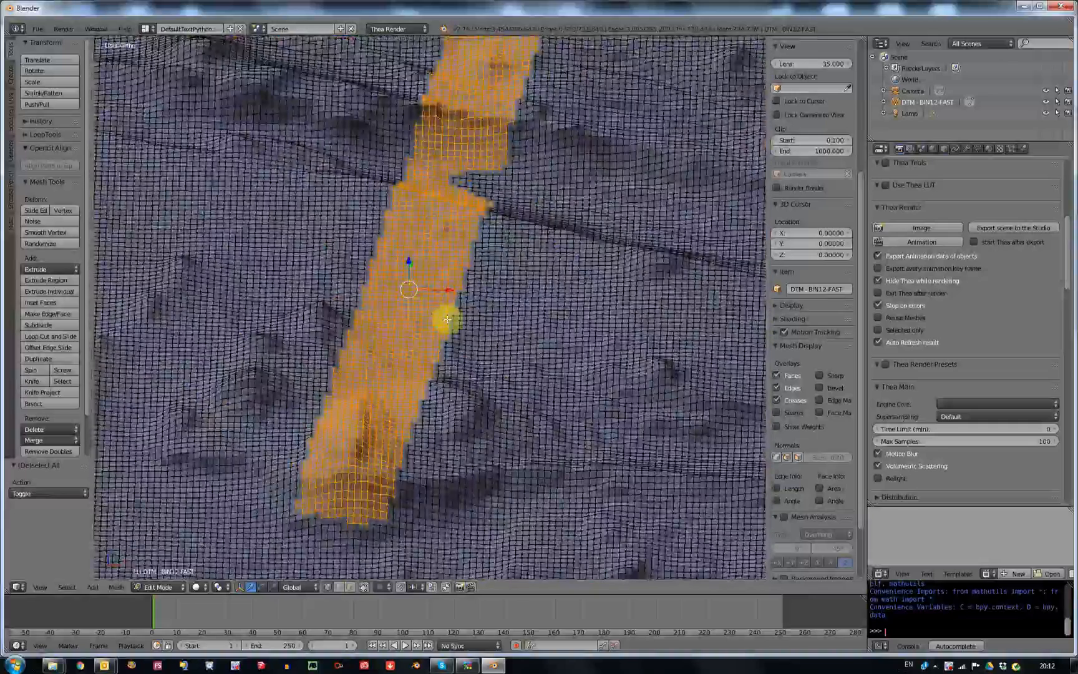
{"action": "middle_click_drag", "start_coordinate": [491, 404], "coordinate": [500, 406]}
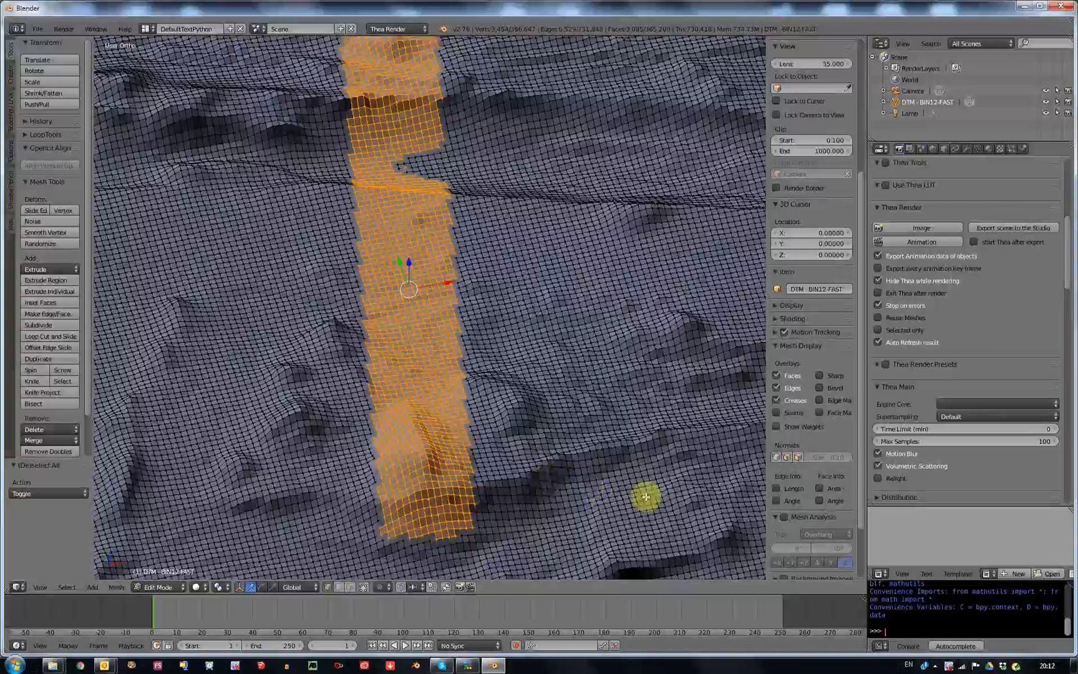
{"action": "middle_click_drag", "start_coordinate": [652, 475], "coordinate": [604, 457]}
{"action": "key", "text": "a"}
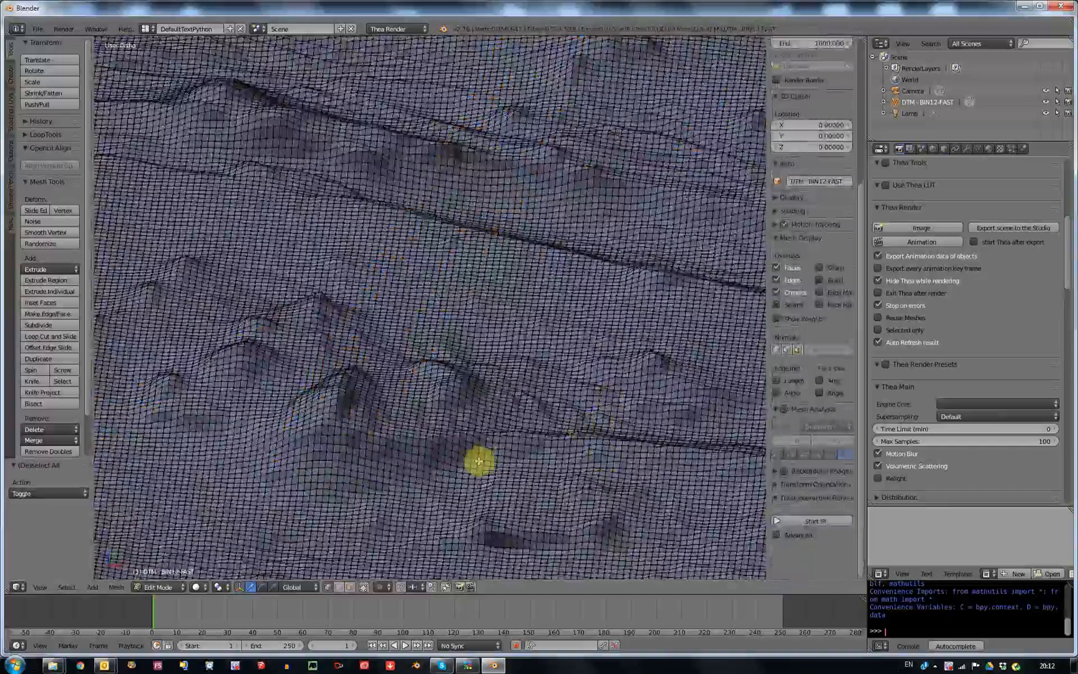
{"action": "scroll", "coordinate": [459, 445], "scroll_direction": "down", "scroll_amount": 5}
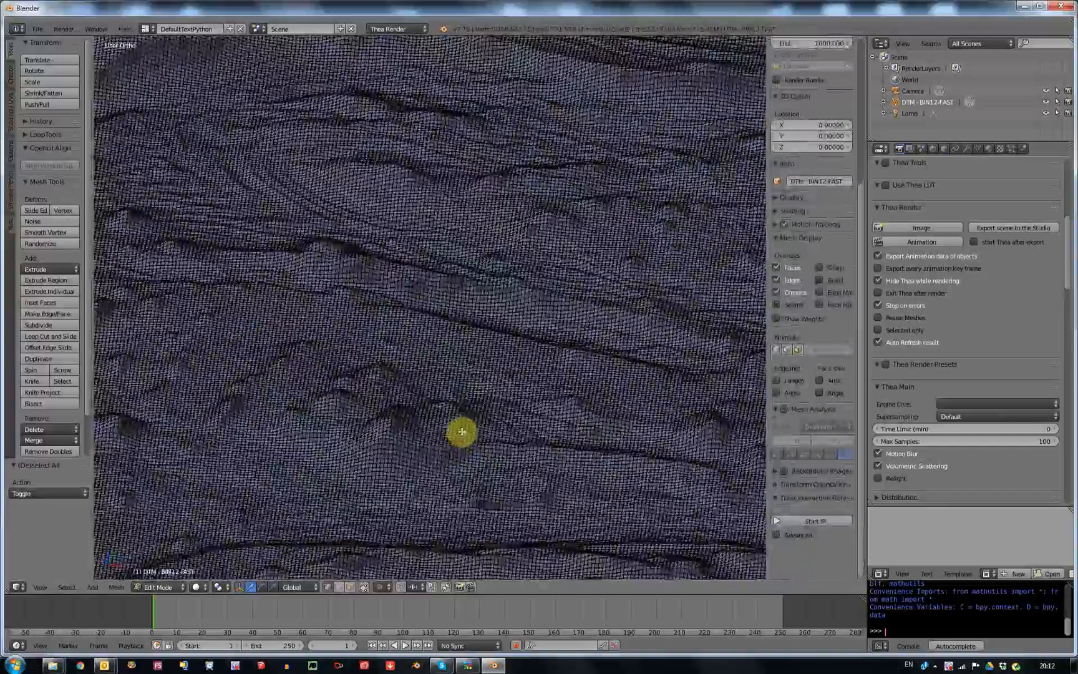
Inspect the terrain mesh up close and as a whole, comparing the orthographic and perspective views
{"action": "scroll", "coordinate": [465, 426], "scroll_direction": "down", "scroll_amount": 5}
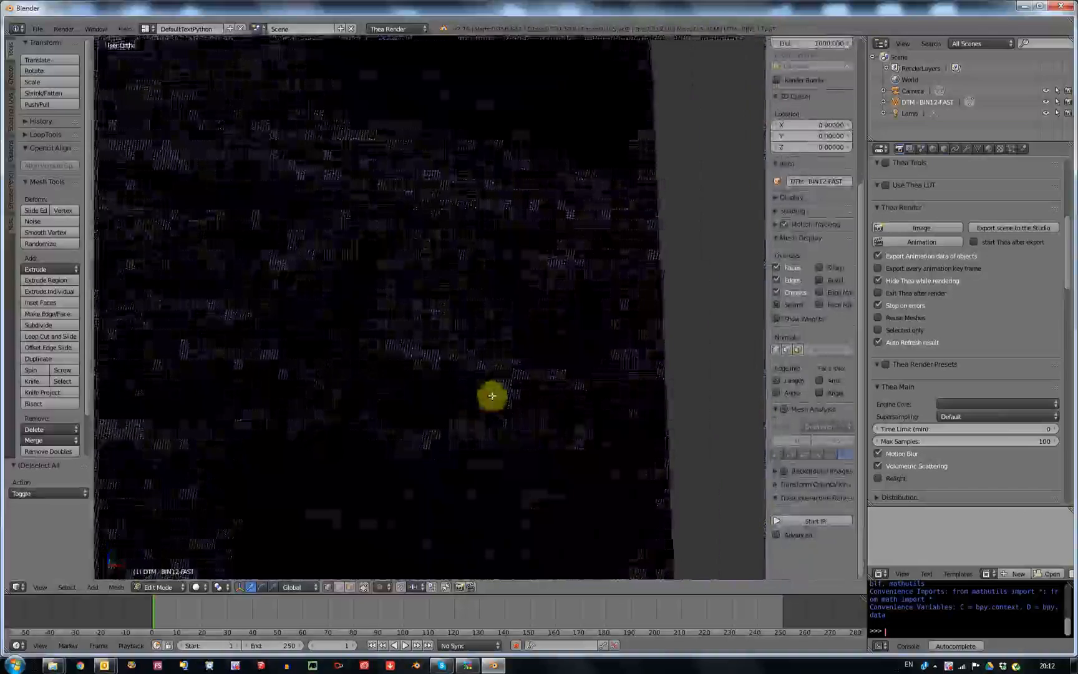
{"action": "scroll", "coordinate": [450, 392], "scroll_direction": "up", "scroll_amount": 4}
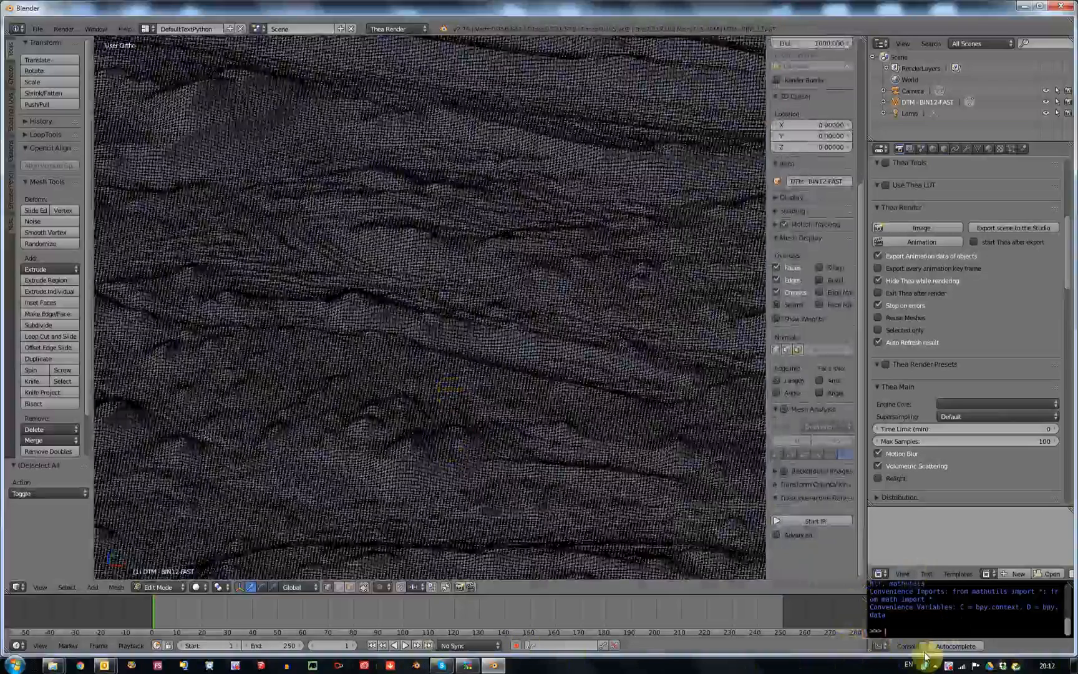
{"action": "scroll", "coordinate": [582, 464], "scroll_direction": "down", "scroll_amount": 3}
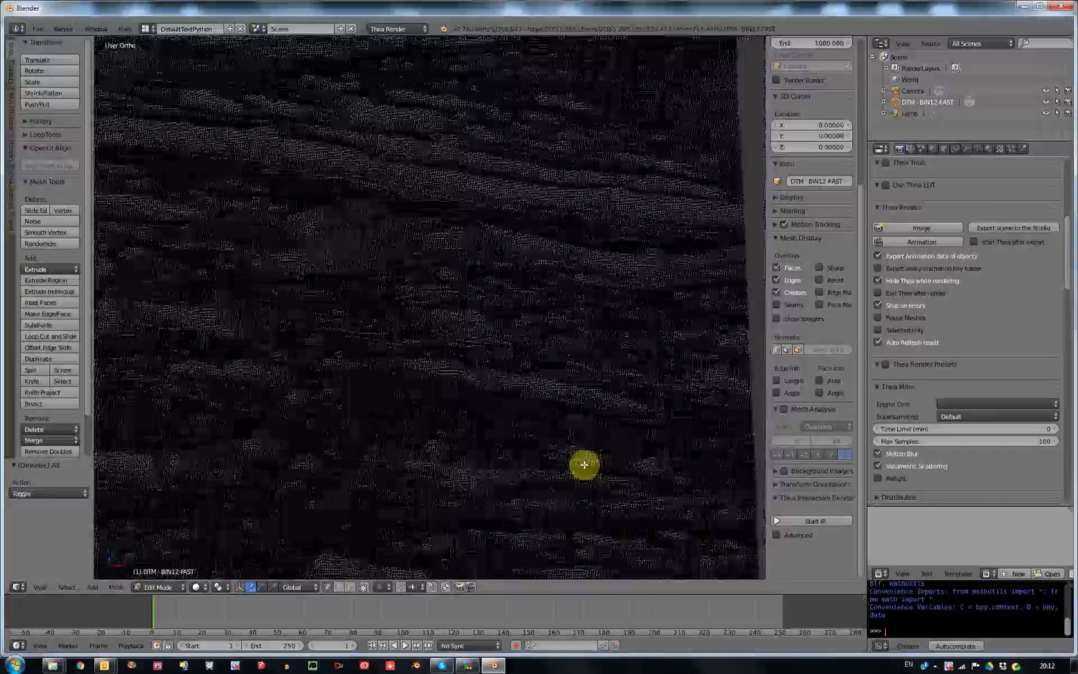
{"action": "key", "text": "KP_5"}
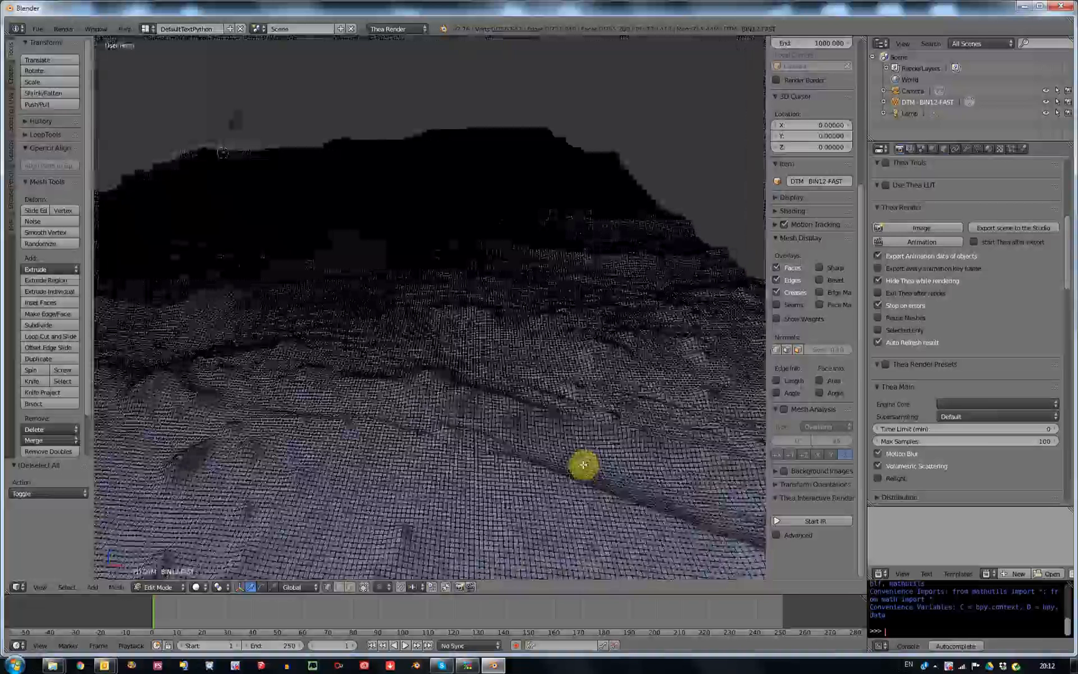
{"action": "key", "text": "KP_5"}
{"action": "scroll", "coordinate": [545, 373], "scroll_direction": "down", "scroll_amount": 3}
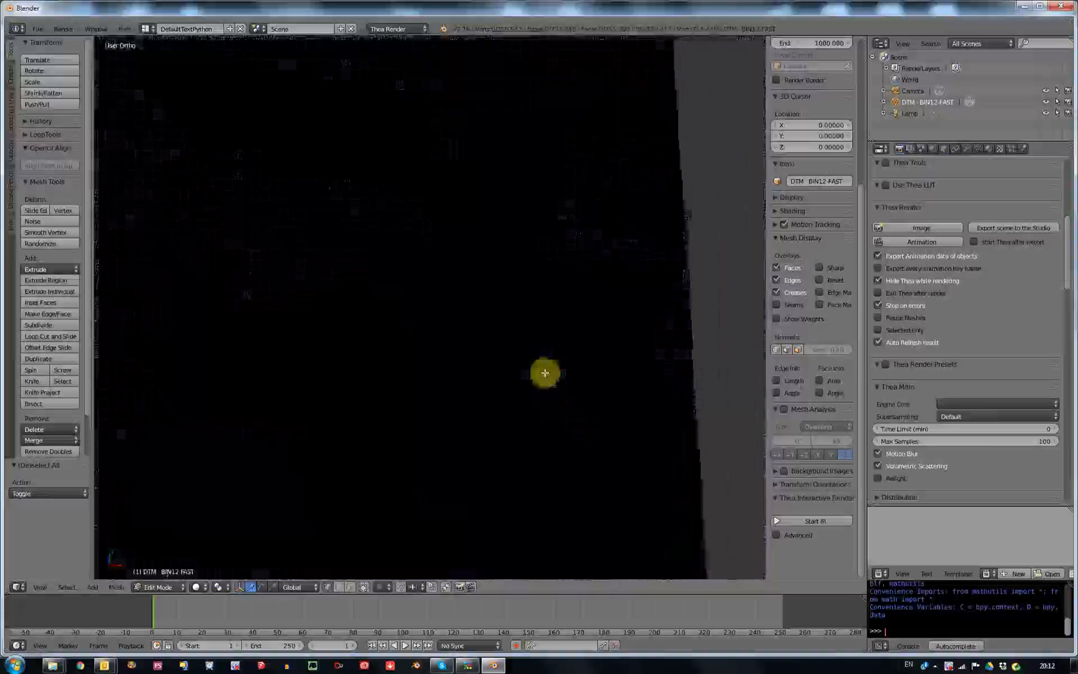
{"action": "scroll", "coordinate": [545, 372], "scroll_direction": "down", "scroll_amount": 6}
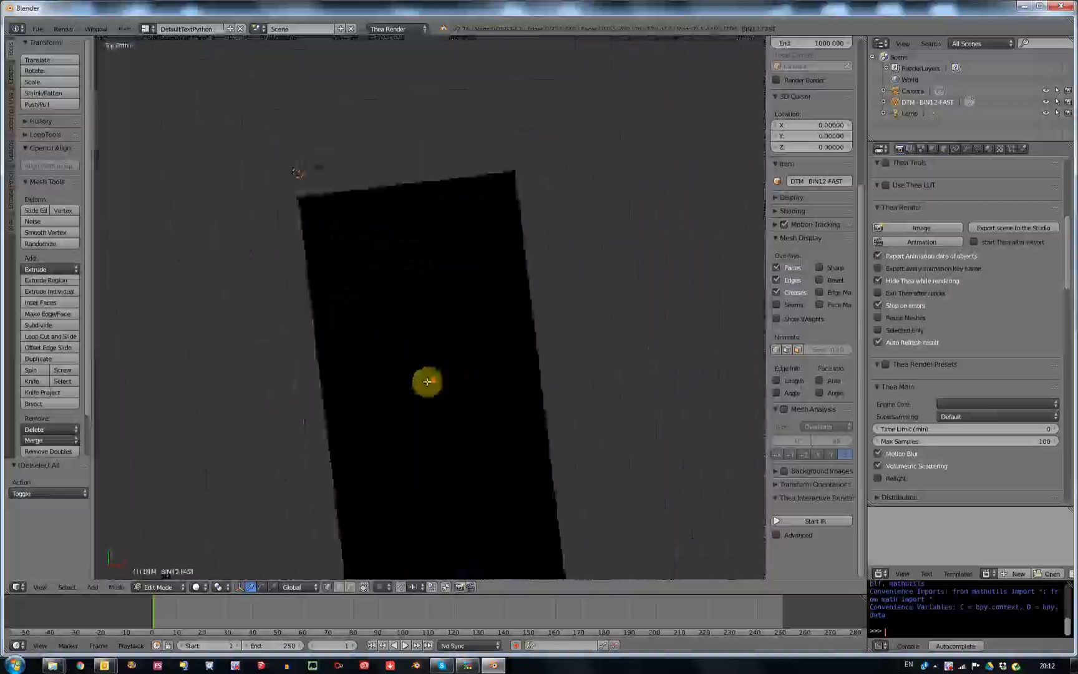
{"action": "scroll", "coordinate": [426, 382], "scroll_direction": "down", "scroll_amount": 4}
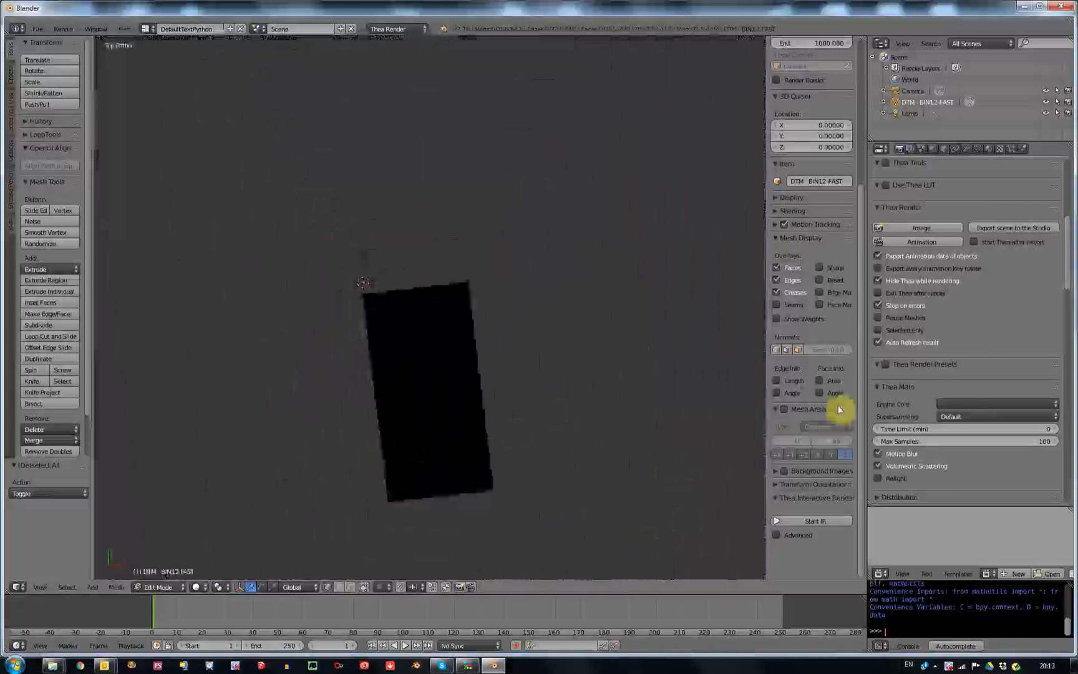
{"action": "left_click", "coordinate": [949, 666]}
{"action": "right_click", "coordinate": [948, 666]}
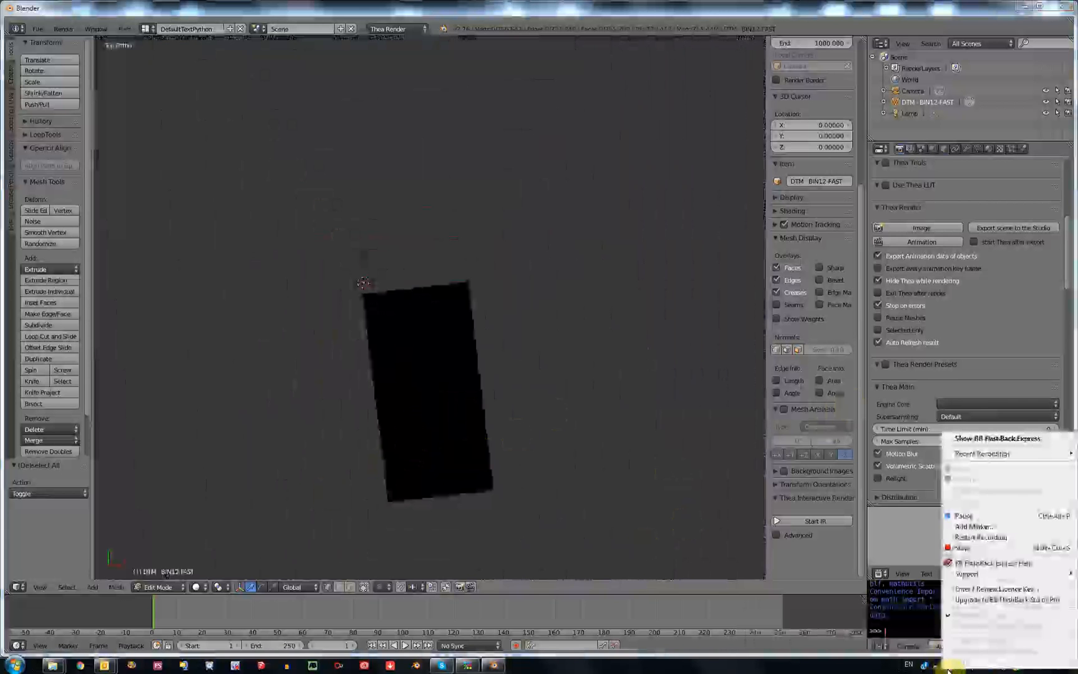
{"action": "left_click", "coordinate": [964, 515]}
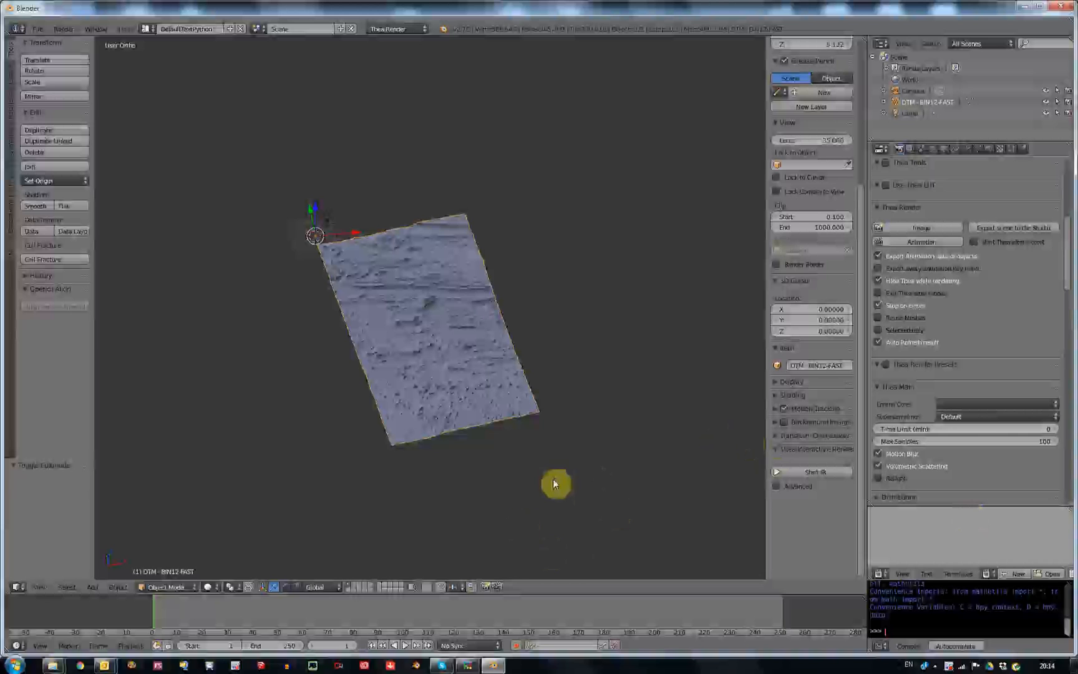
Add a new material to the terrain and switch the render engine to Blender Render
{"action": "middle_click_drag", "start_coordinate": [539, 335], "coordinate": [567, 335]}
{"action": "left_click", "coordinate": [987, 151]}
{"action": "left_click", "coordinate": [934, 225]}
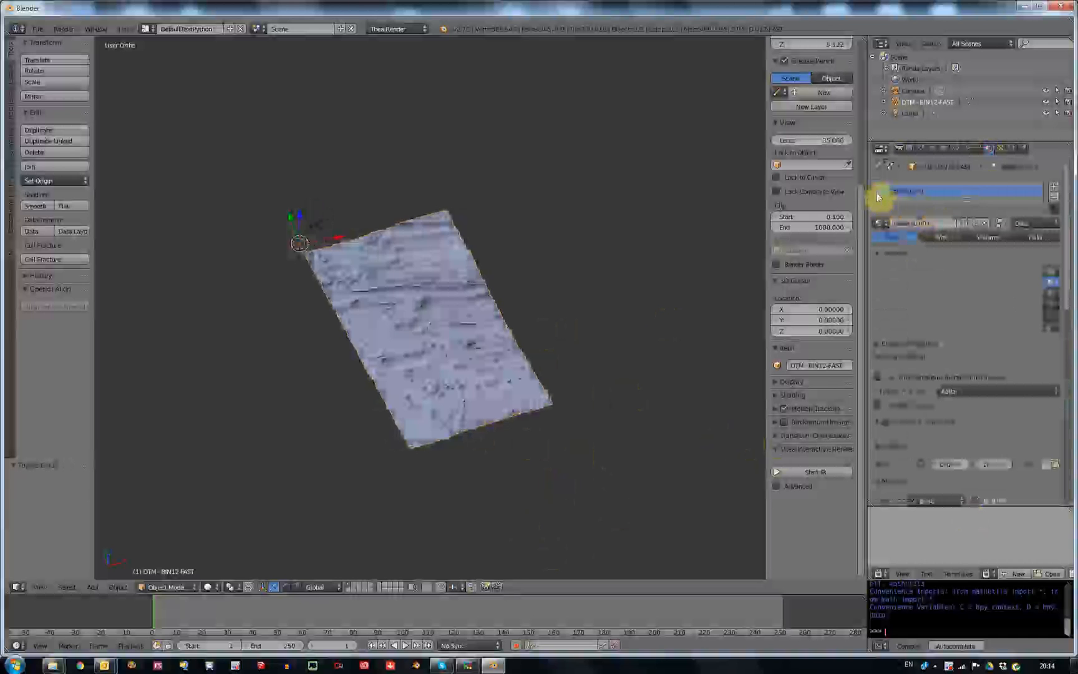
{"action": "left_click", "coordinate": [387, 29]}
{"action": "left_click", "coordinate": [400, 44]}
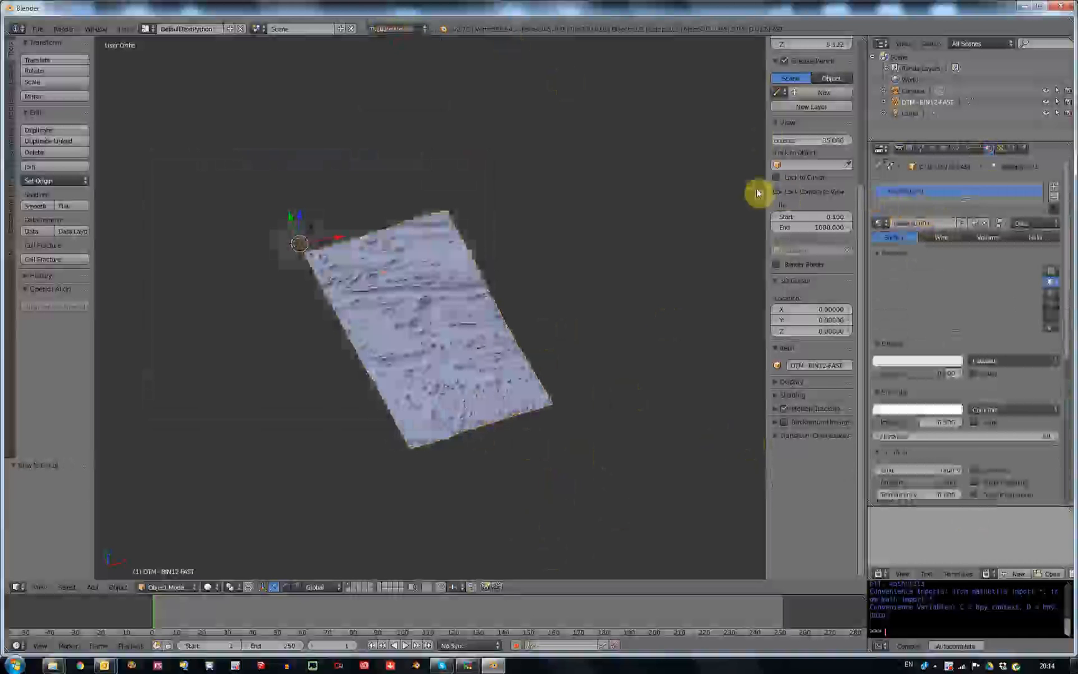
Add a new image texture to the terrain's material and load DTEEC_001918_1735_001984_1735_U01.cb.jpg from the Documents folder
{"action": "left_click", "coordinate": [1002, 149]}
{"action": "left_click", "coordinate": [939, 273]}
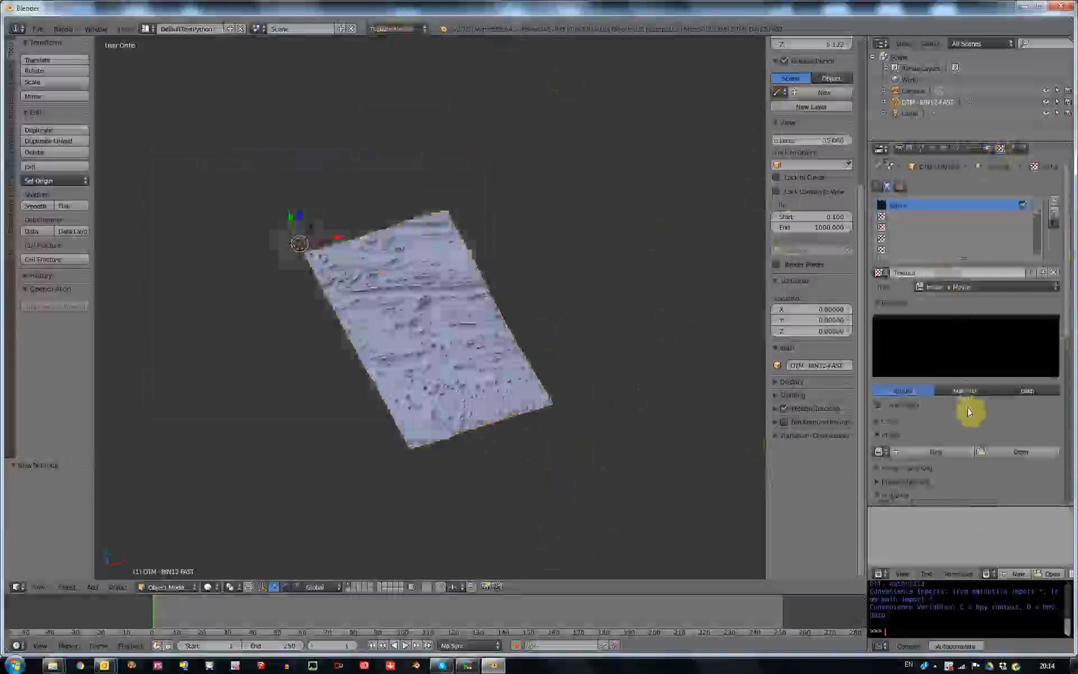
{"action": "left_click", "coordinate": [1026, 451]}
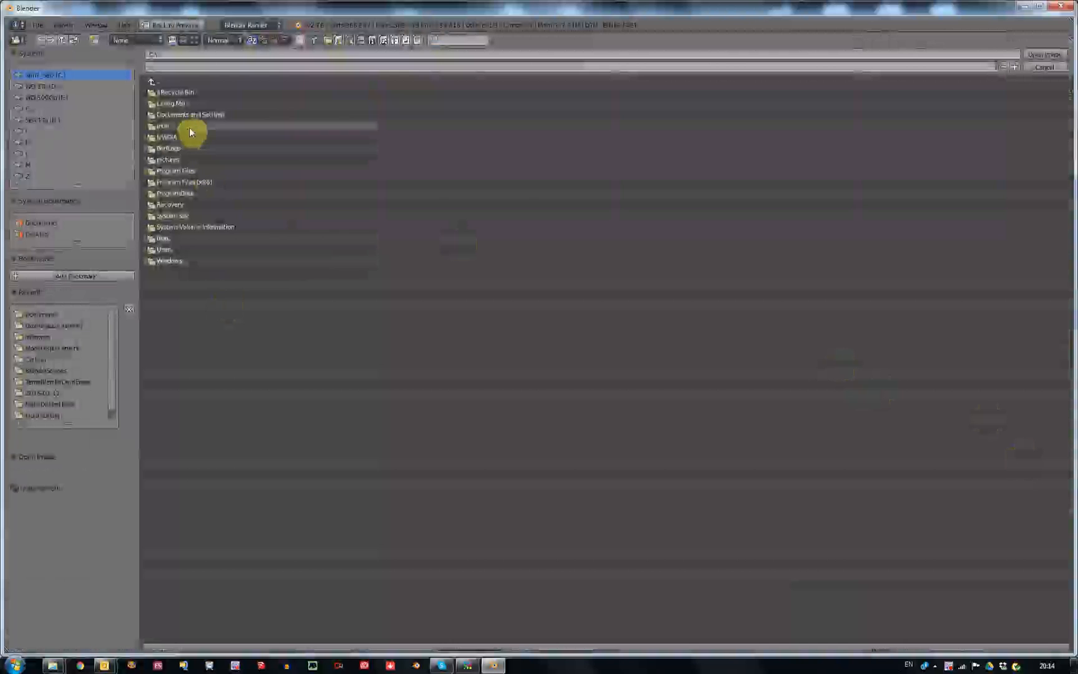
{"action": "left_click", "coordinate": [36, 88]}
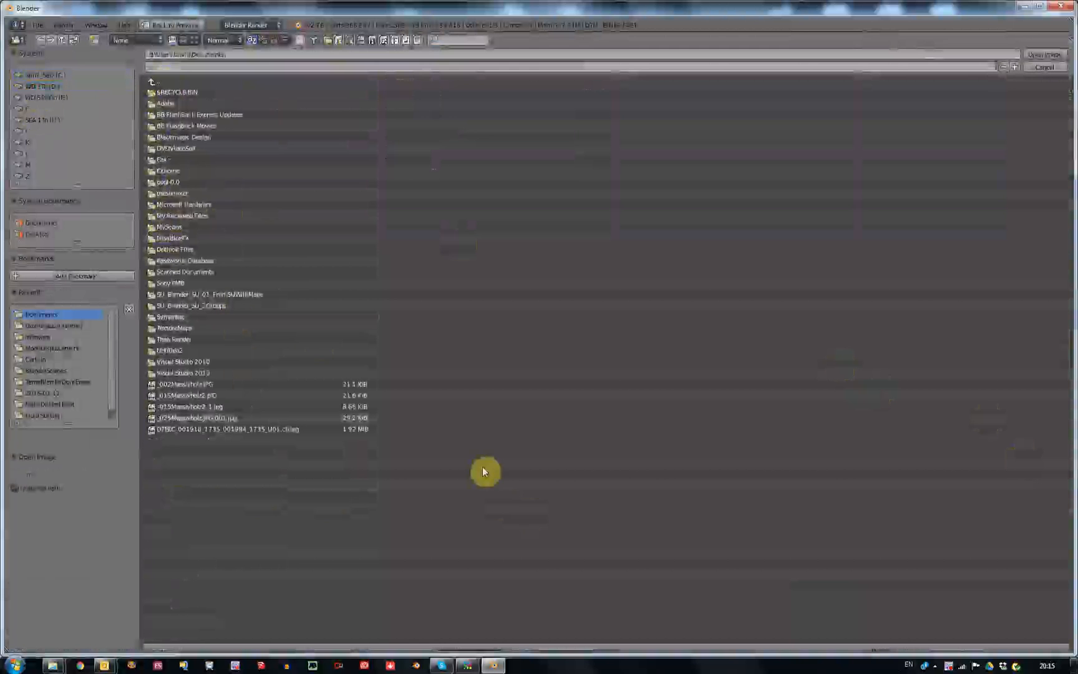
{"action": "right_click", "coordinate": [959, 671]}
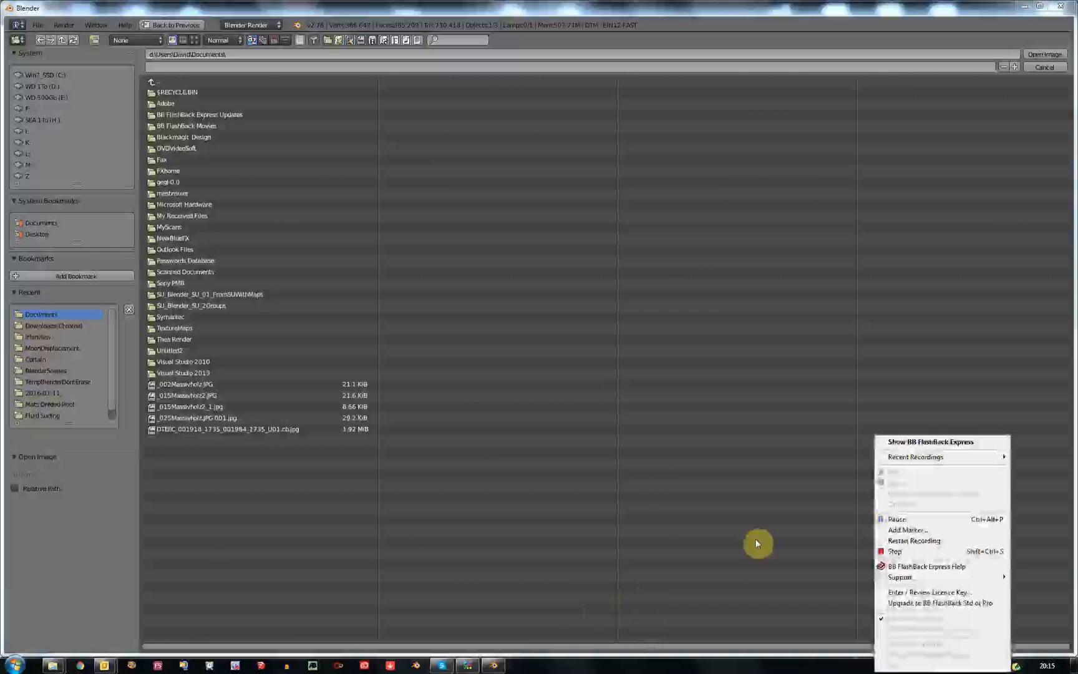
{"action": "left_click", "coordinate": [923, 529]}
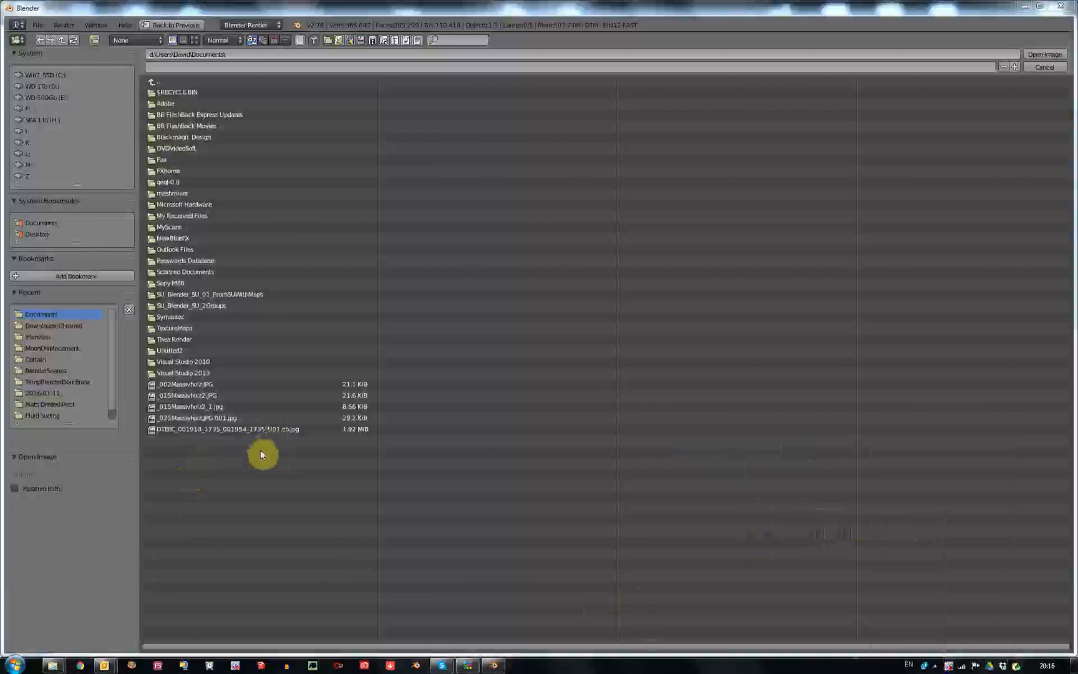
{"action": "left_click", "coordinate": [249, 430]}
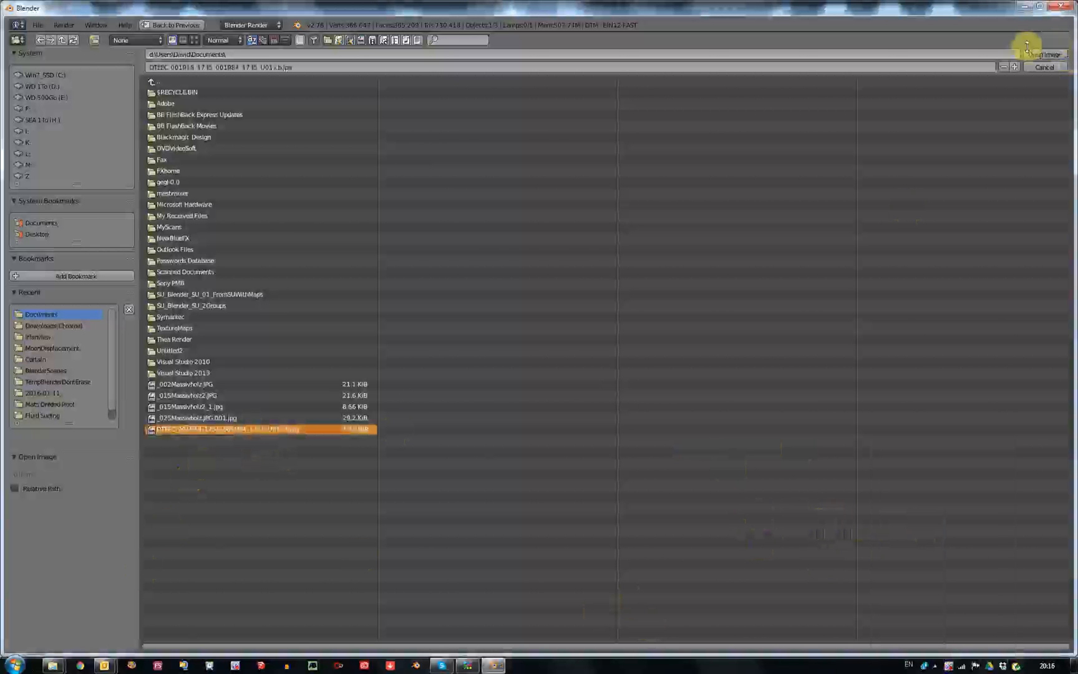
{"action": "left_click", "coordinate": [1053, 56]}
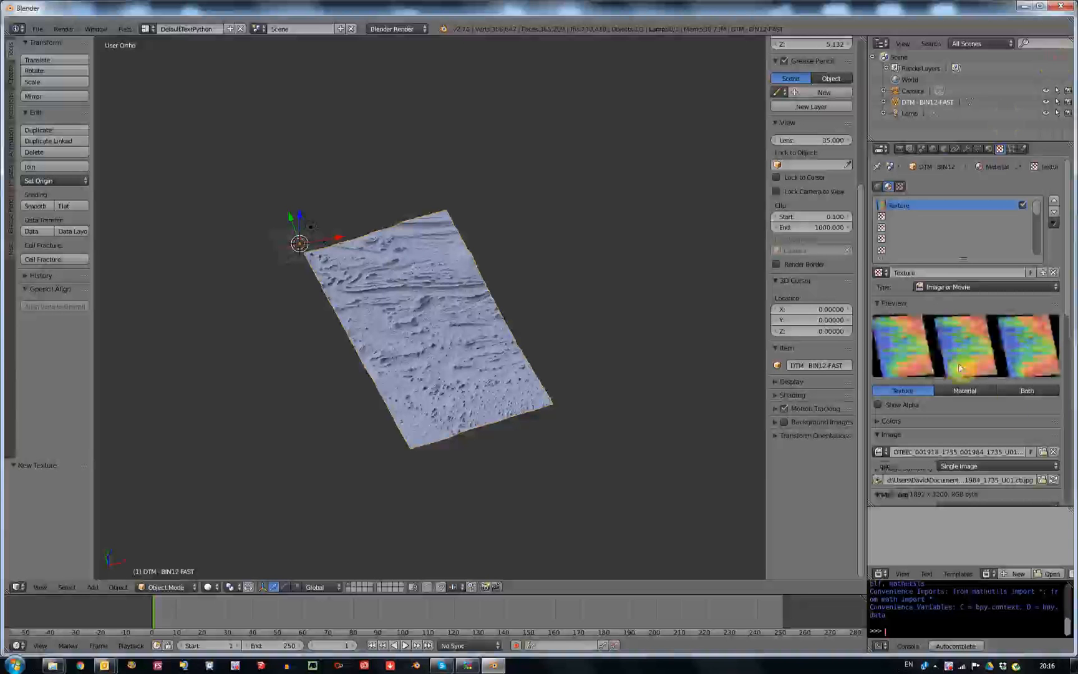
Set the mapping coordinates of the terrain's image texture to Generated
{"action": "scroll", "coordinate": [1016, 457], "scroll_direction": "down", "scroll_amount": 6}
{"action": "left_click", "coordinate": [947, 409]}
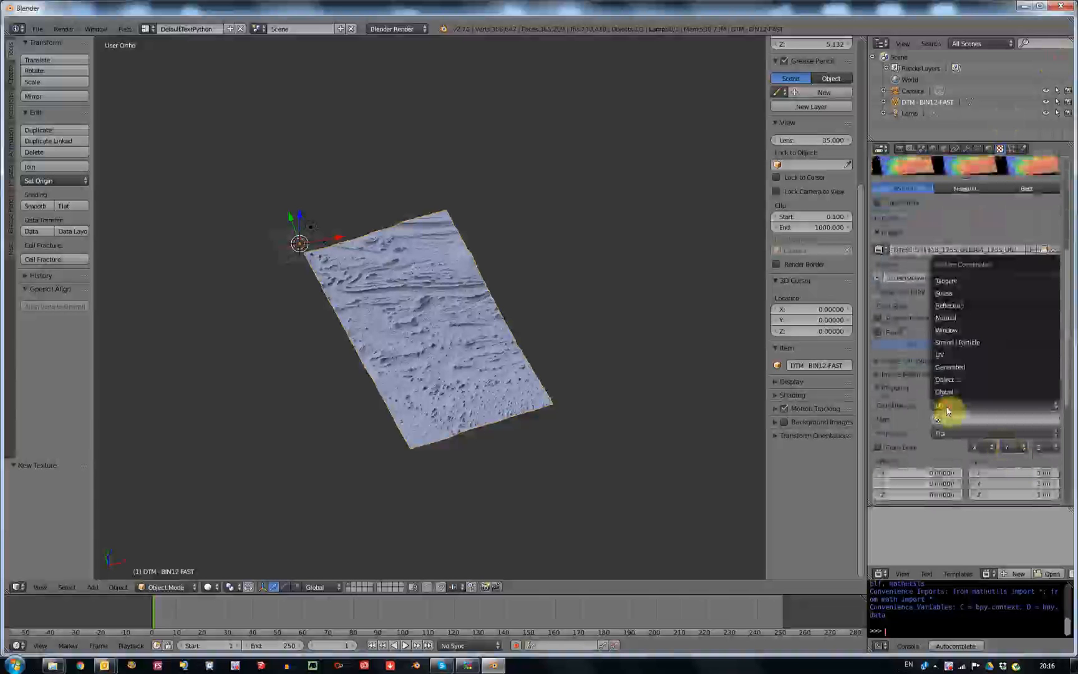
{"action": "left_click", "coordinate": [961, 371]}
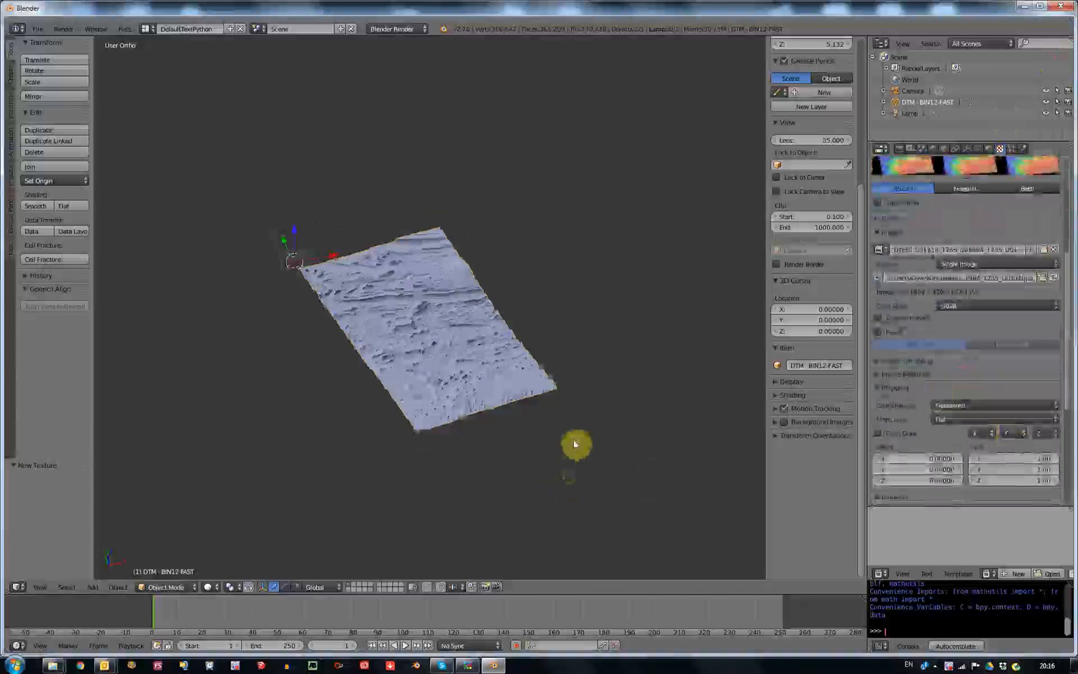
Show the viewport's shading settings and display the terrain with Texture shading
{"action": "left_click", "coordinate": [778, 395]}
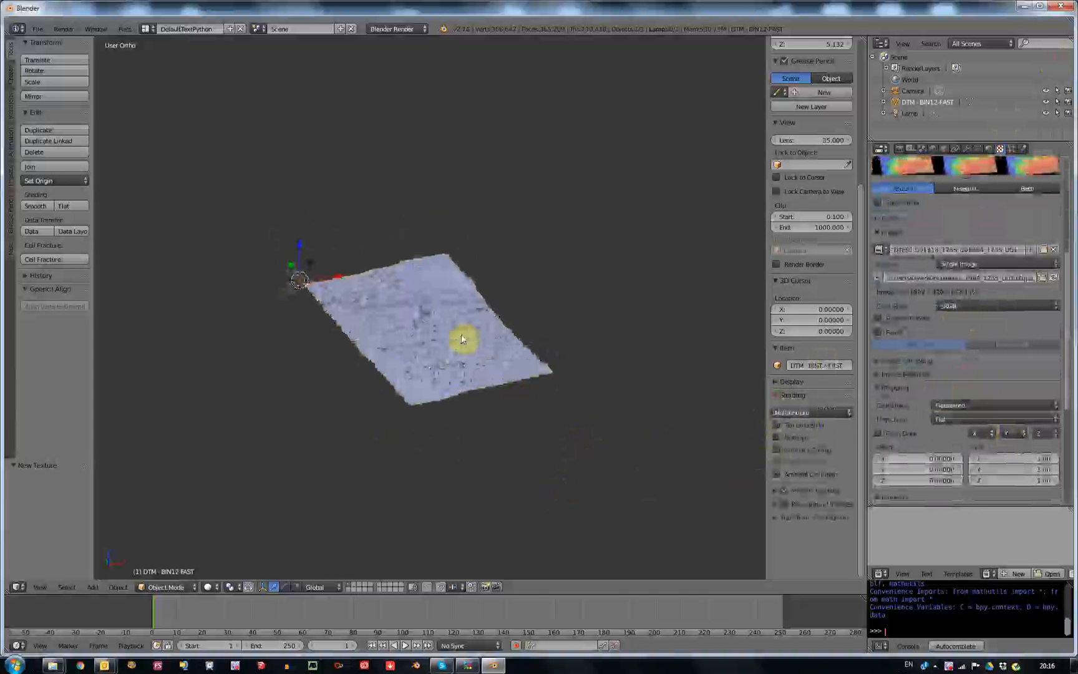
{"action": "scroll", "coordinate": [465, 338], "scroll_direction": "up", "scroll_amount": 2}
{"action": "left_click", "coordinate": [211, 586]}
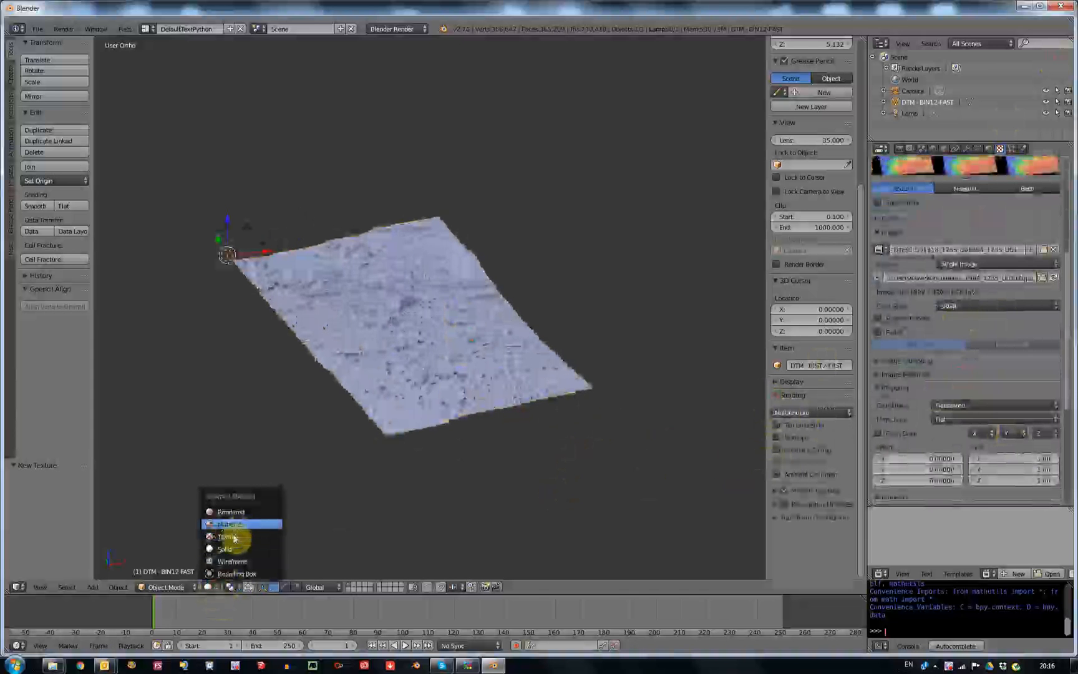
{"action": "left_click", "coordinate": [232, 539]}
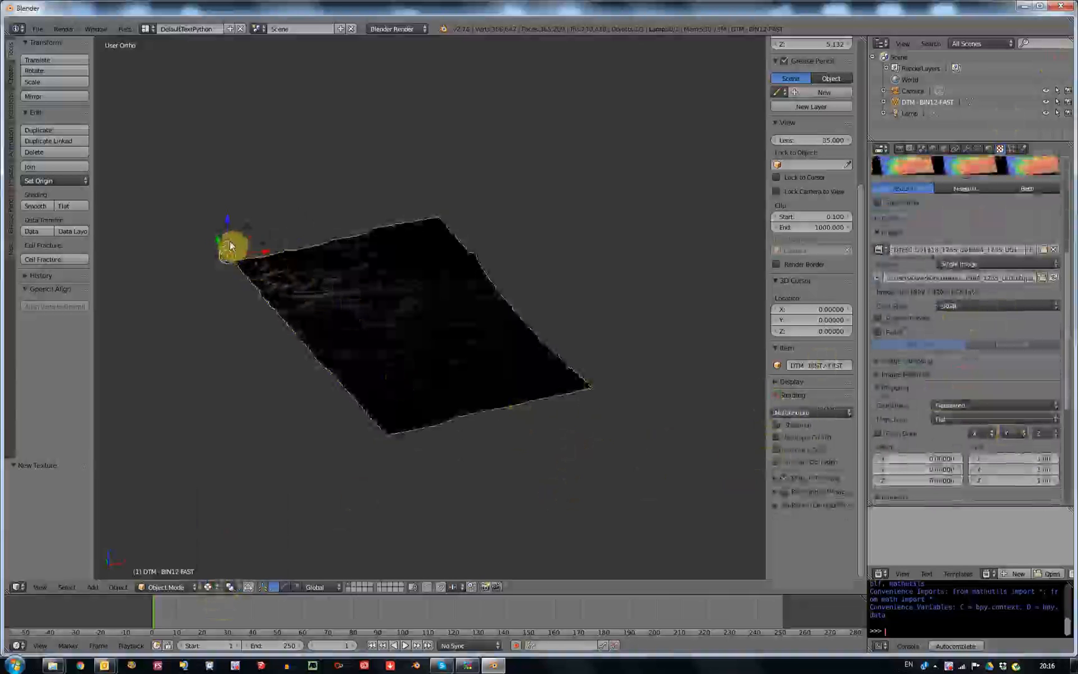
Undo the terrain's displacement, select the lamp instead and move it over the middle of the terrain
{"action": "left_click_drag", "start_coordinate": [222, 242], "coordinate": [253, 250]}
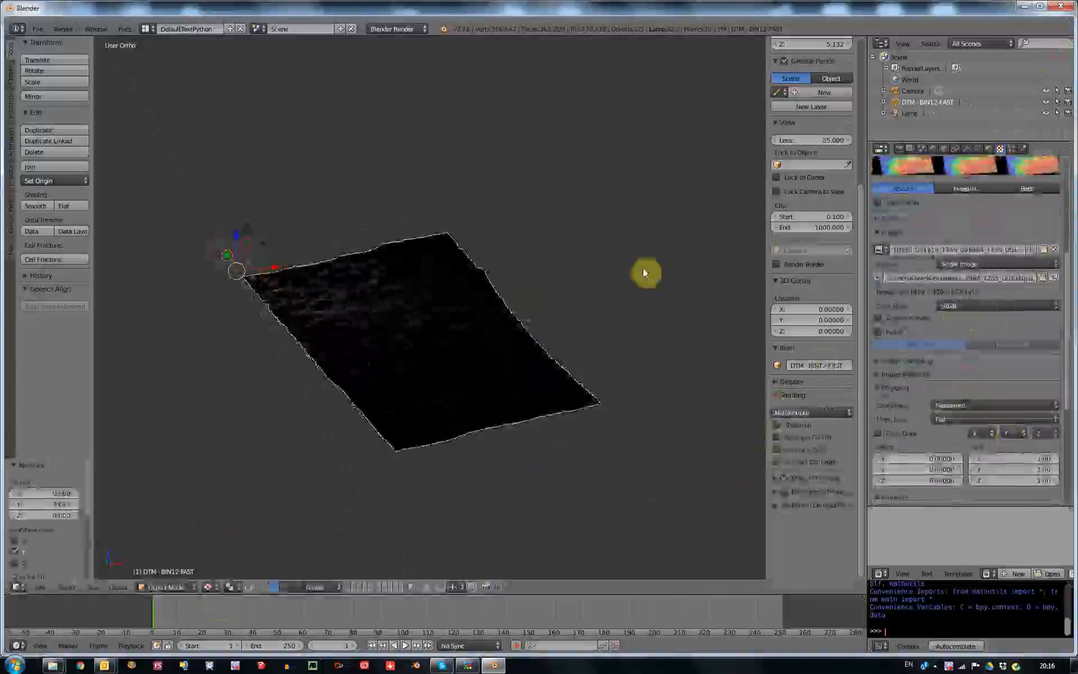
{"action": "key", "text": "ctrl+z"}
{"action": "left_click", "coordinate": [910, 115]}
{"action": "left_click_drag", "start_coordinate": [237, 222], "coordinate": [447, 298]}
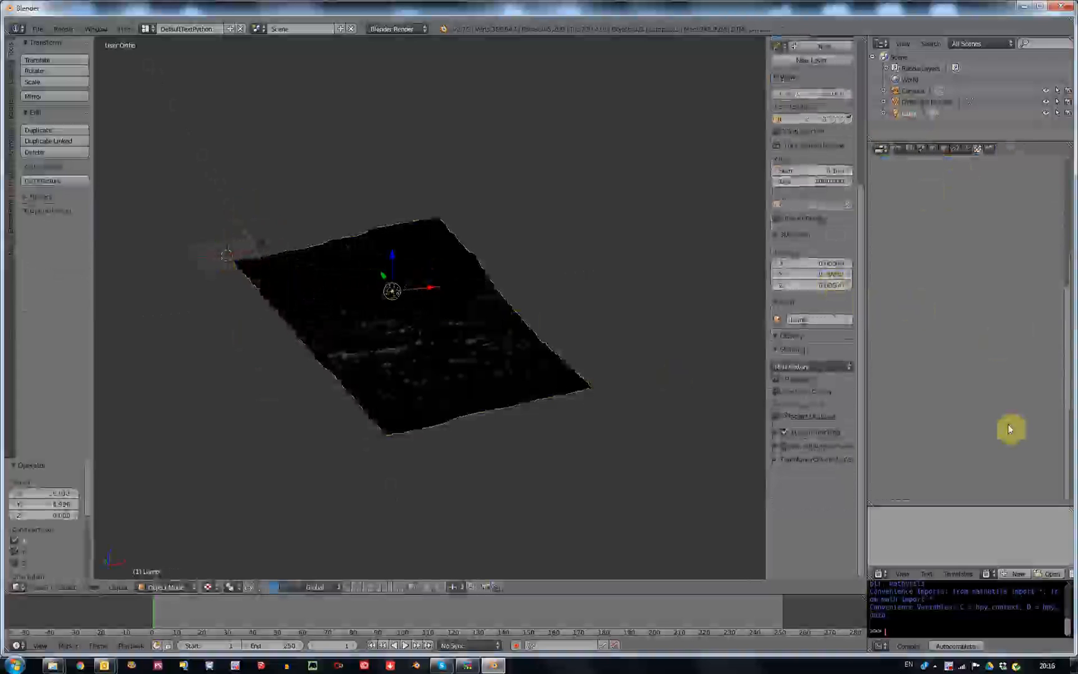
Set the viewport's material mode to GLSL, comparing it with Multitexture
{"action": "left_click", "coordinate": [815, 370]}
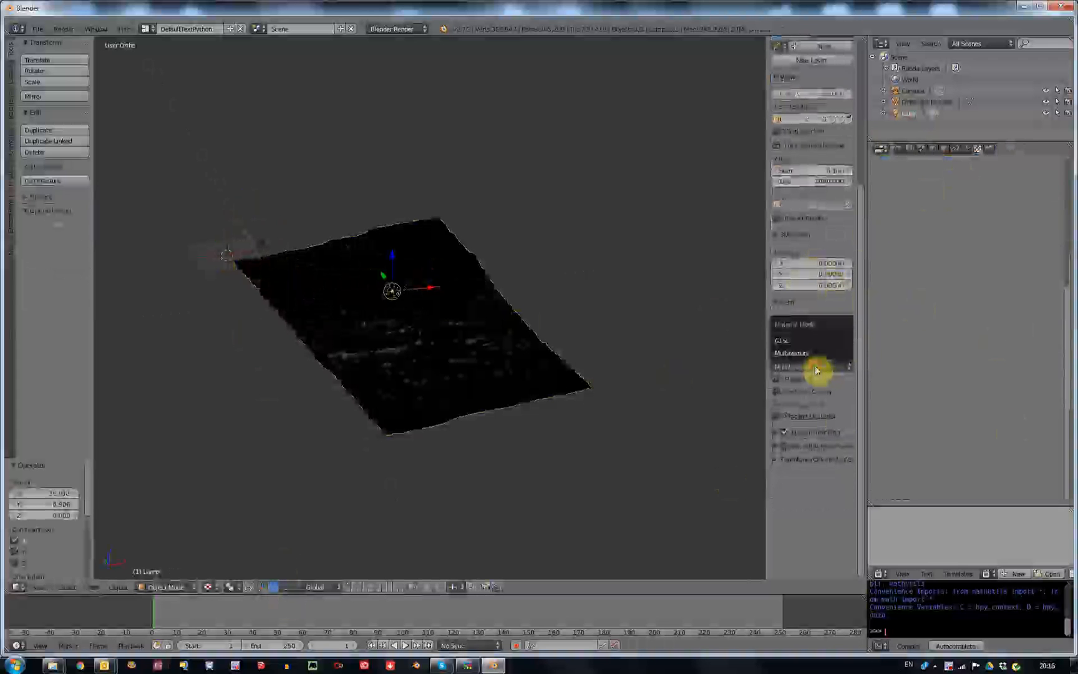
{"action": "left_click", "coordinate": [780, 343]}
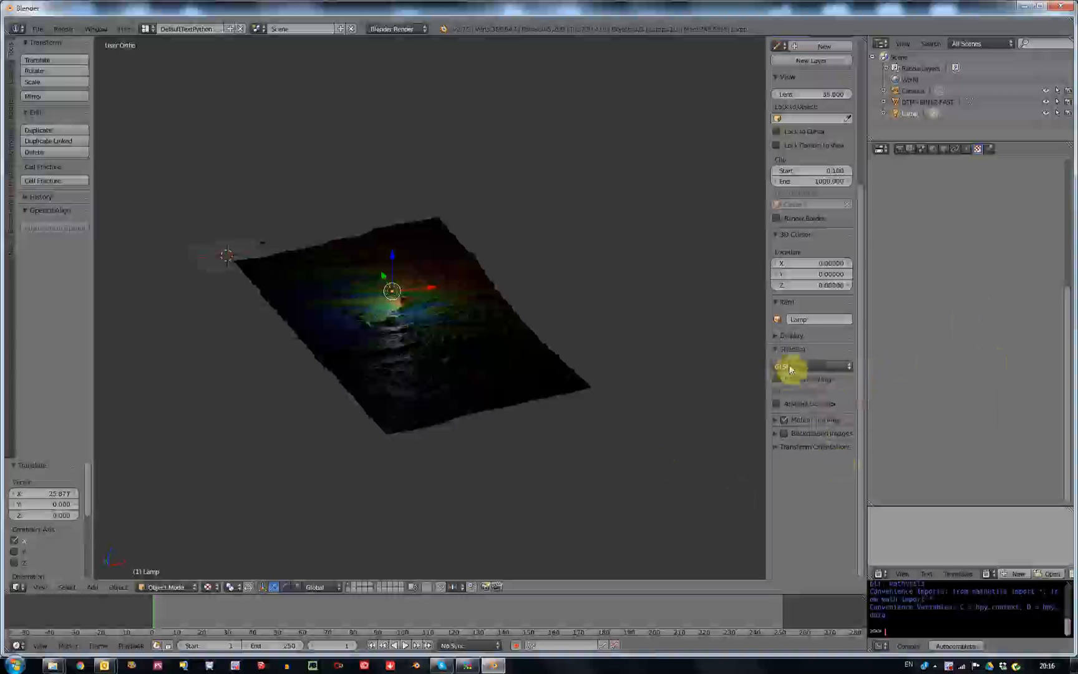
{"action": "left_click", "coordinate": [815, 372]}
{"action": "left_click", "coordinate": [806, 355]}
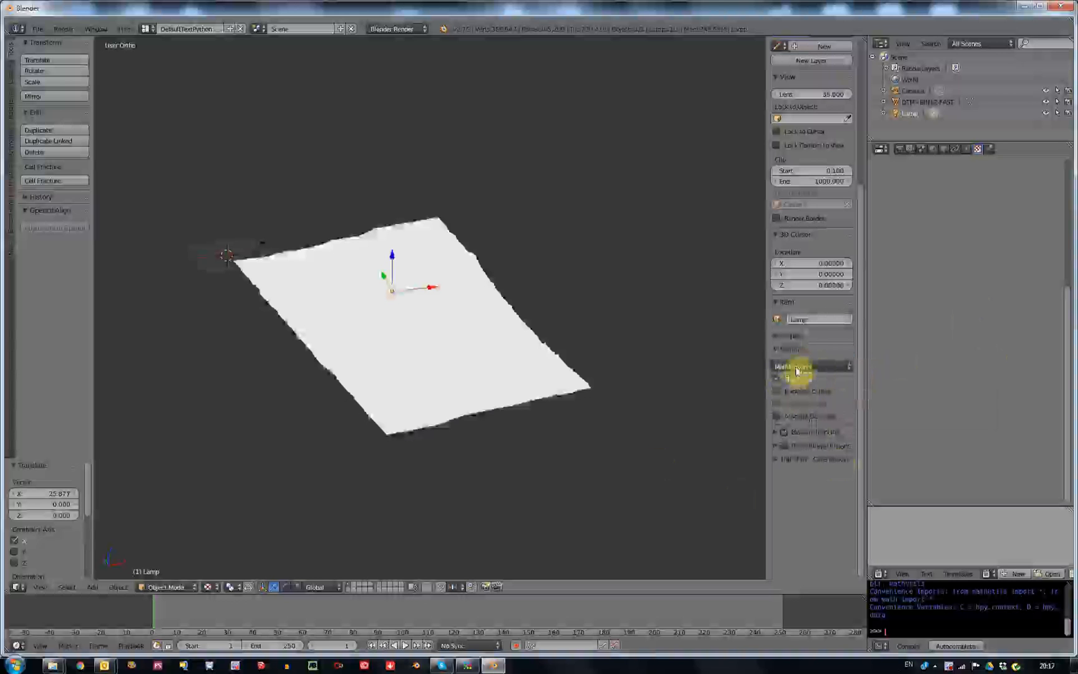
{"action": "left_click", "coordinate": [787, 366]}
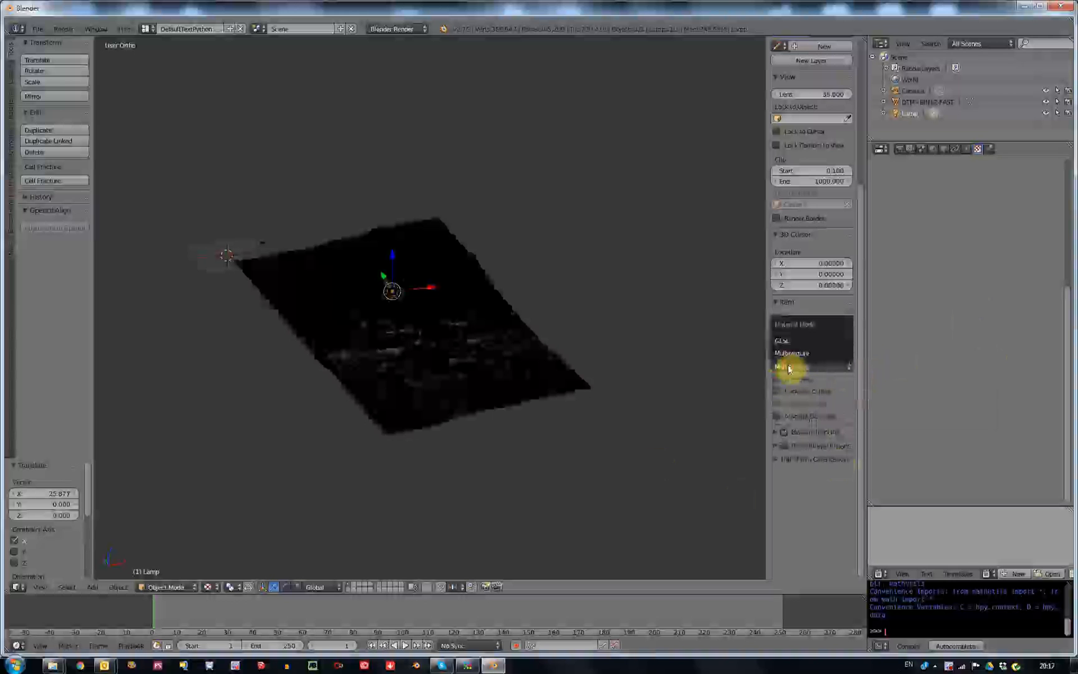
{"action": "left_click", "coordinate": [772, 353]}
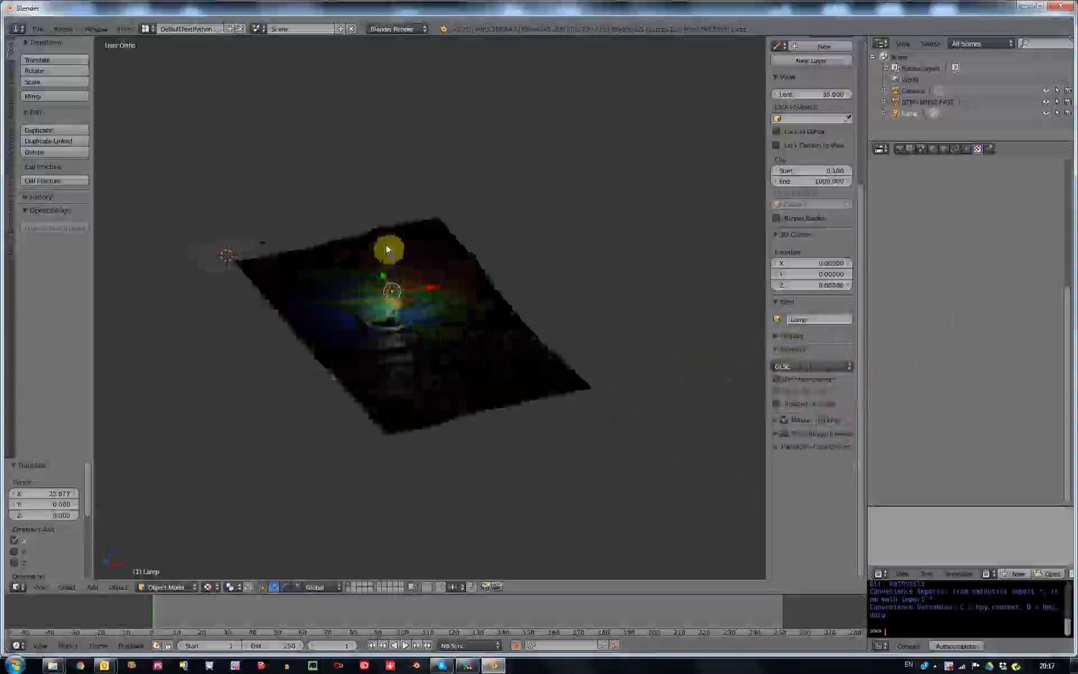
Move the lamp closer to the terrain's centre, raise it about 12.24 units and set its energy to 5
{"action": "left_click_drag", "start_coordinate": [385, 281], "coordinate": [488, 401]}
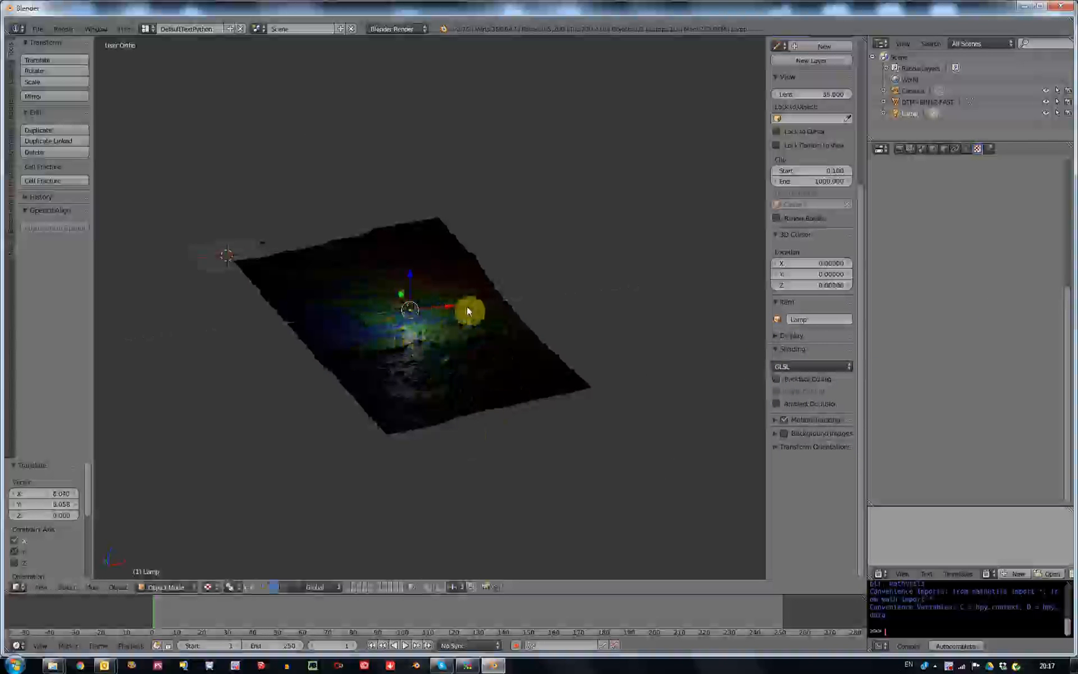
{"action": "left_click_drag", "start_coordinate": [409, 279], "coordinate": [407, 224]}
{"action": "left_click", "coordinate": [977, 151]}
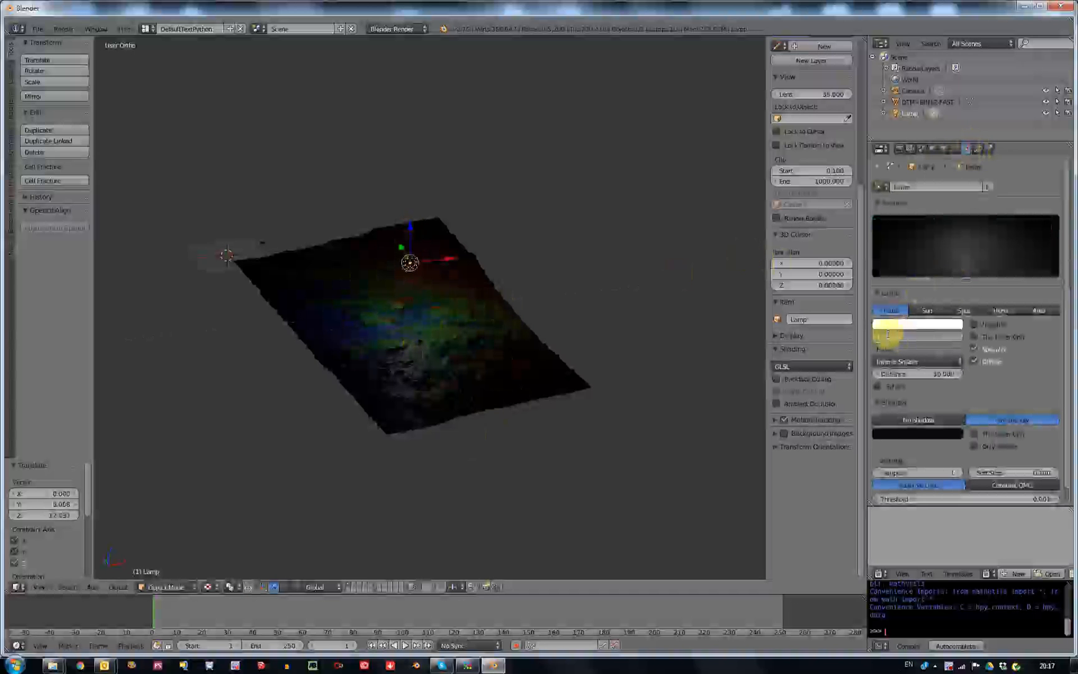
{"action": "type", "text": "5"}
{"action": "key", "text": "Return"}
Examine how the colour image and lamp light fall on the terrain, up close and as a whole
{"action": "middle_click_drag", "start_coordinate": [554, 372], "coordinate": [510, 458]}
{"action": "scroll", "coordinate": [457, 399], "scroll_direction": "up", "scroll_amount": 4}
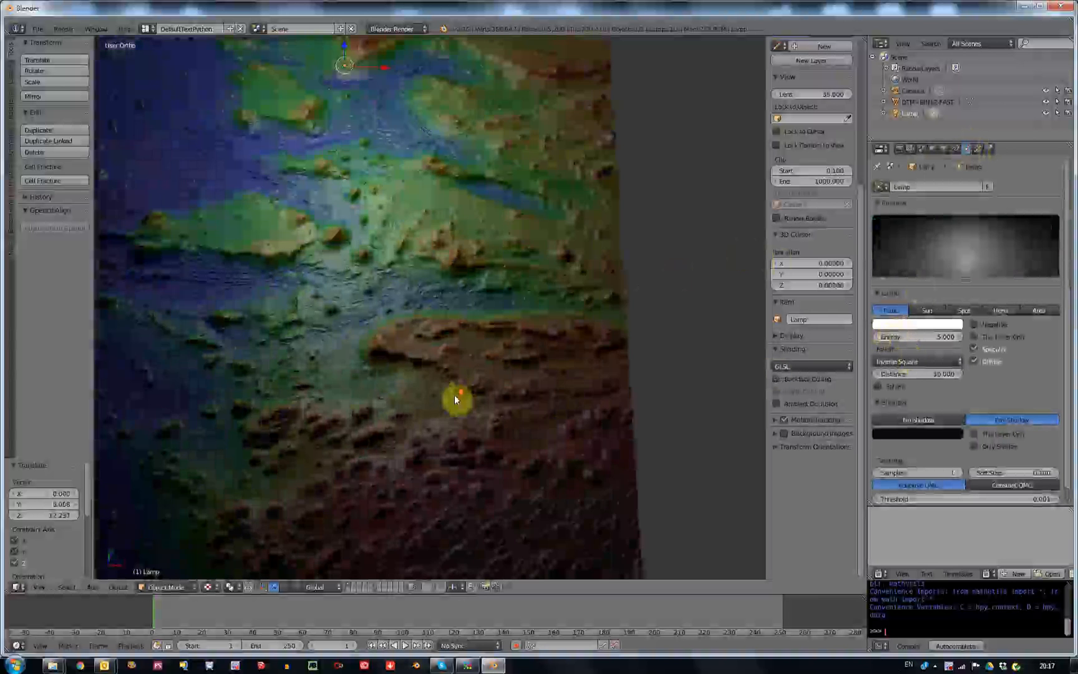
{"action": "scroll", "coordinate": [455, 394], "scroll_direction": "down", "scroll_amount": 5}
{"action": "mouse_move", "coordinate": [452, 393]}
{"action": "middle_mouse_down"}
{"action": "mouse_move", "coordinate": [397, 385]}
{"action": "mouse_move", "coordinate": [450, 359]}
{"action": "mouse_move", "coordinate": [450, 374]}
{"action": "middle_mouse_up"}
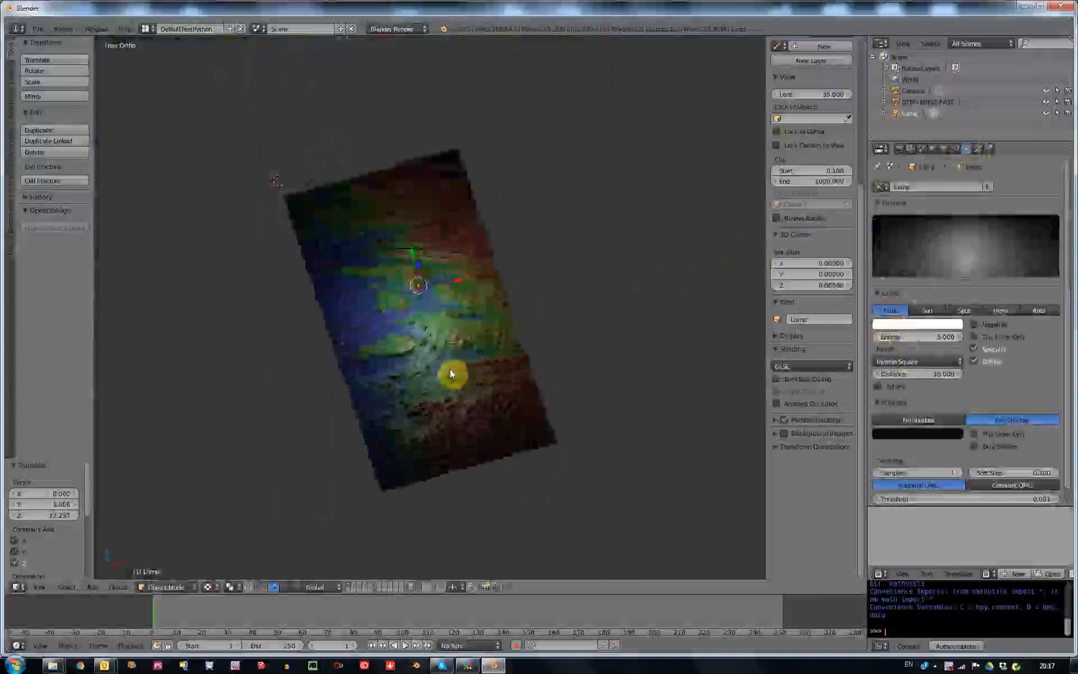
{"action": "scroll", "coordinate": [436, 350], "scroll_direction": "up", "scroll_amount": 1}
{"action": "scroll", "coordinate": [429, 349], "scroll_direction": "up", "scroll_amount": 1}
{"action": "scroll", "coordinate": [429, 349], "scroll_direction": "down", "scroll_amount": 1}
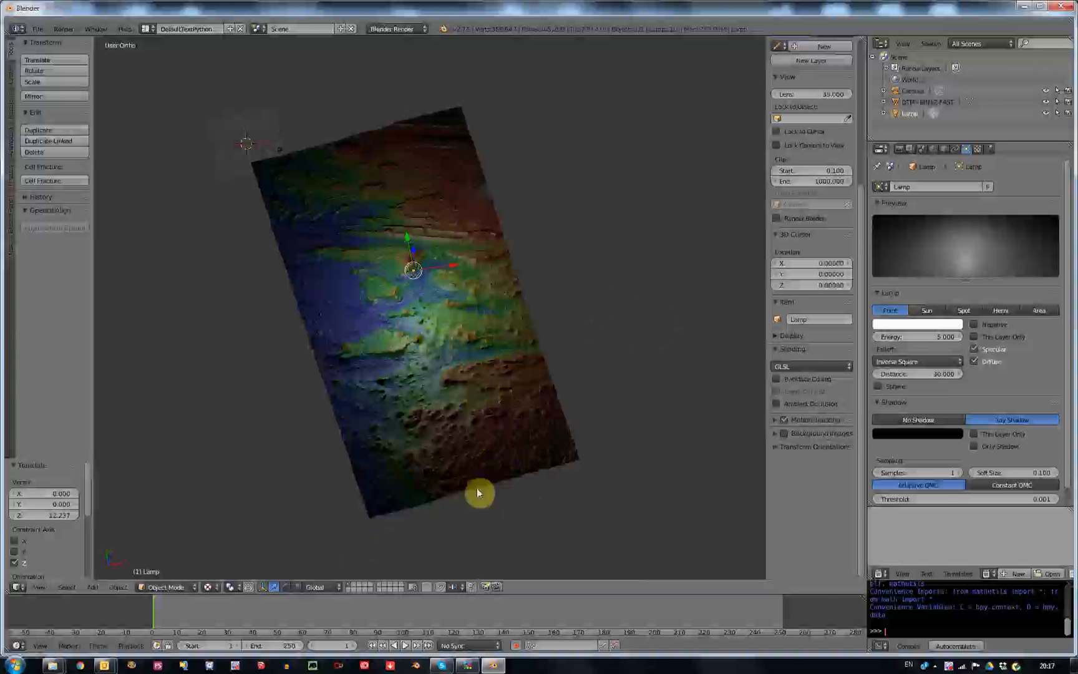
View the terrain from directly above in orthographic projection and set the viewport shading to Solid
{"action": "middle_click_drag", "start_coordinate": [458, 444], "coordinate": [443, 402]}
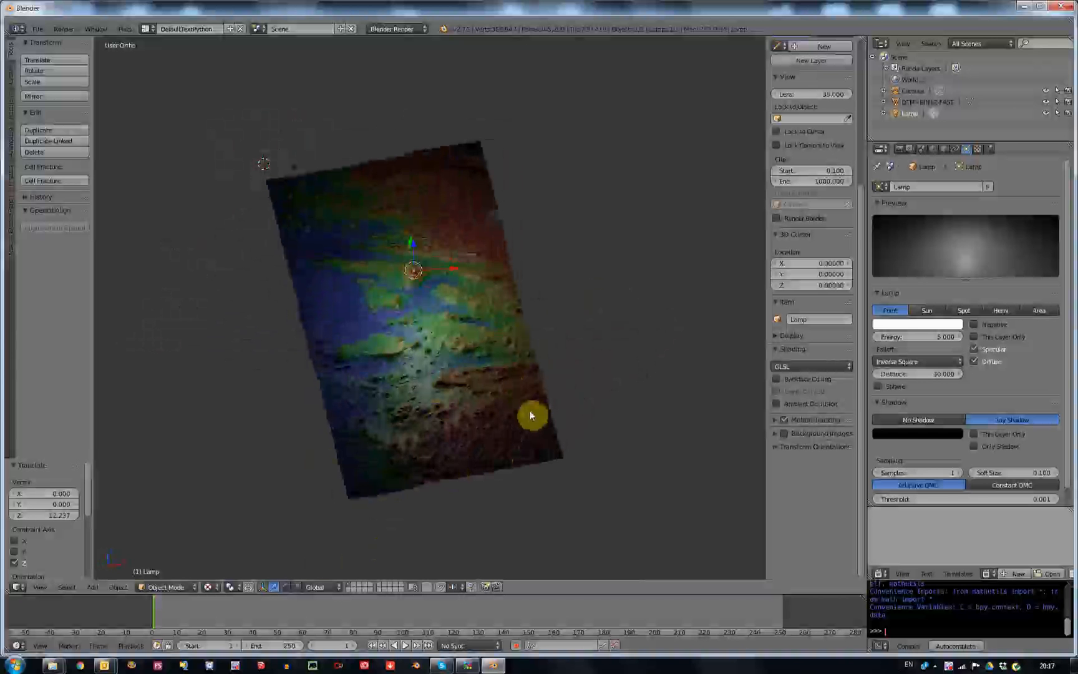
{"action": "key", "text": "KP_5"}
{"action": "key", "text": "KP_5"}
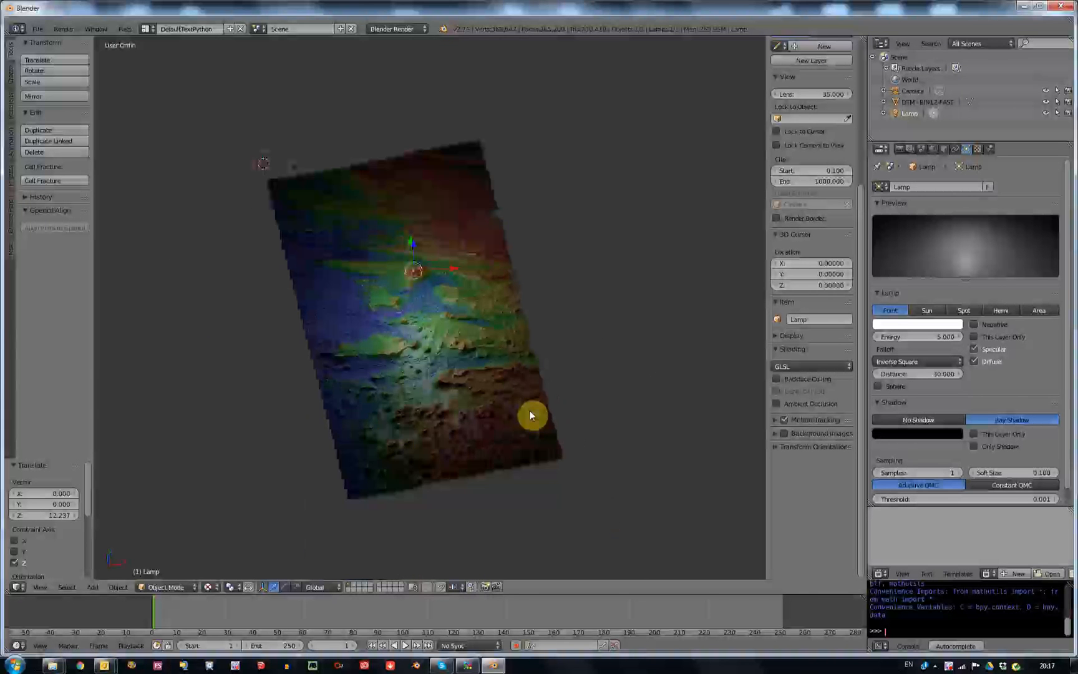
{"action": "key", "text": "KP_7"}
{"action": "scroll", "coordinate": [485, 244], "scroll_direction": "up", "scroll_amount": 3}
{"action": "scroll", "coordinate": [472, 251], "scroll_direction": "down", "scroll_amount": 3}
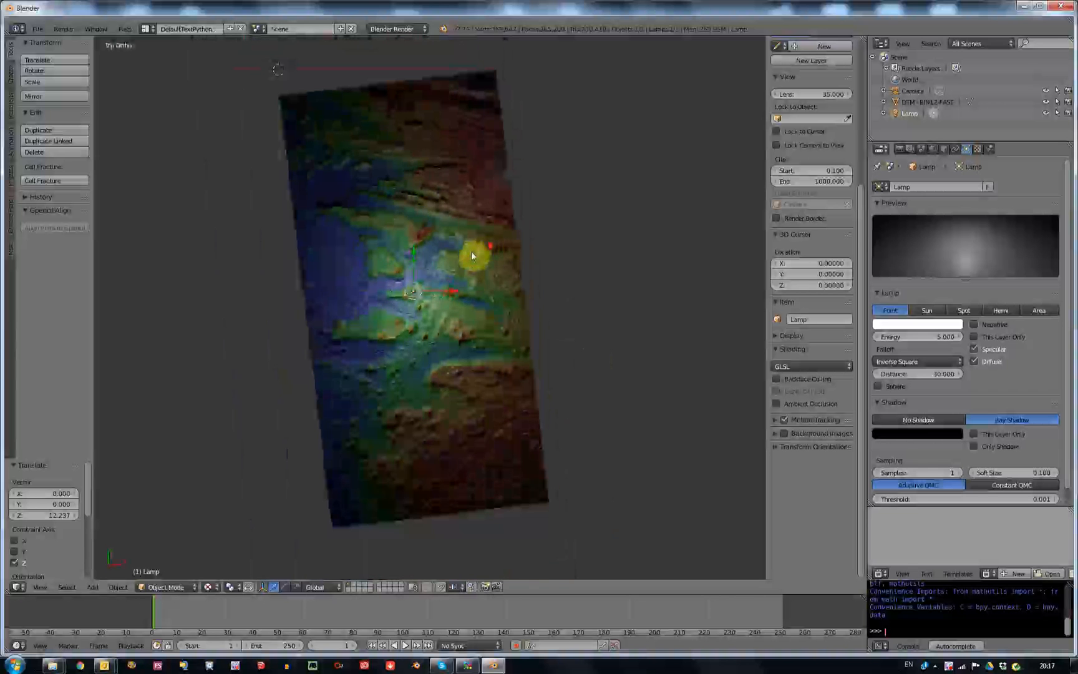
{"action": "left_click", "coordinate": [209, 586]}
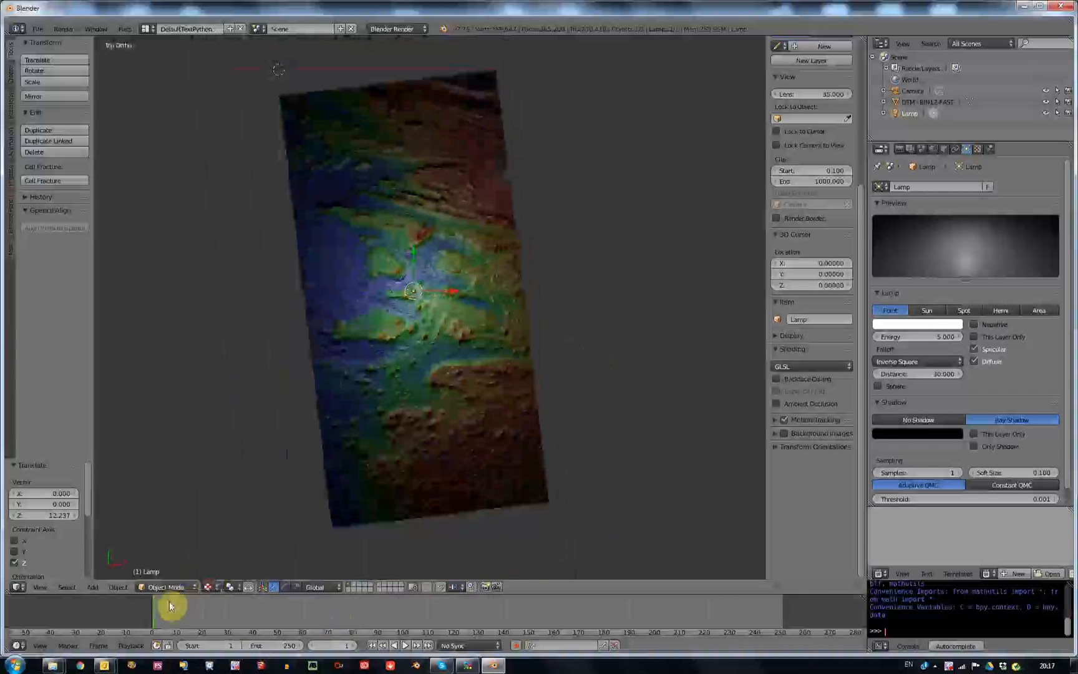
{"action": "left_click", "coordinate": [211, 587]}
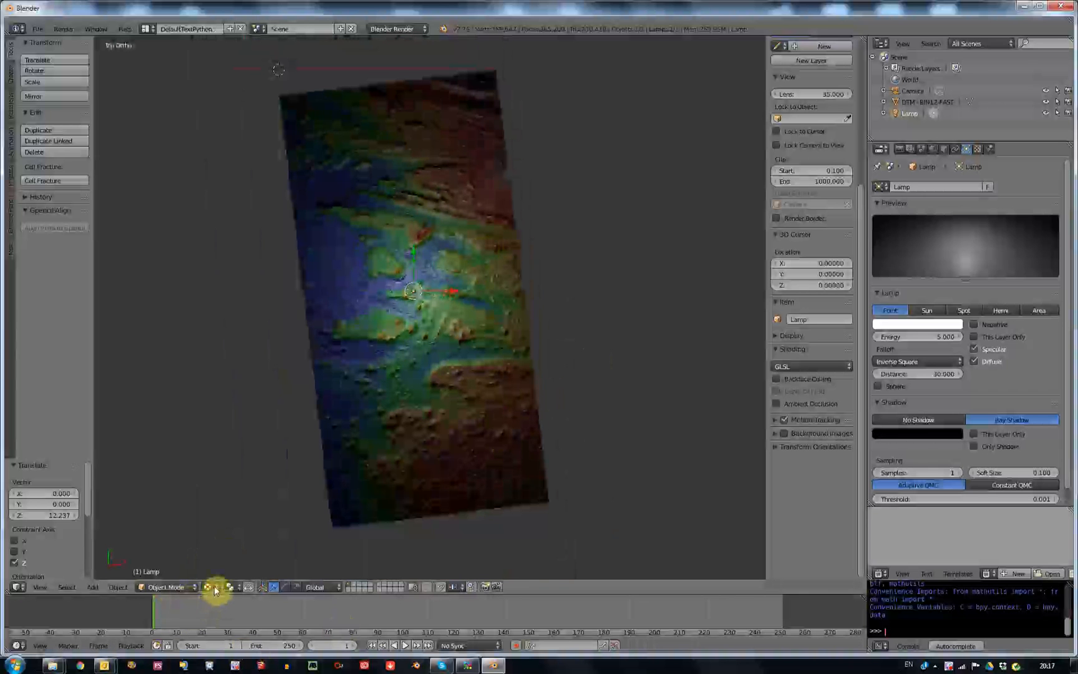
{"action": "left_click", "coordinate": [212, 587]}
{"action": "left_click", "coordinate": [226, 549]}
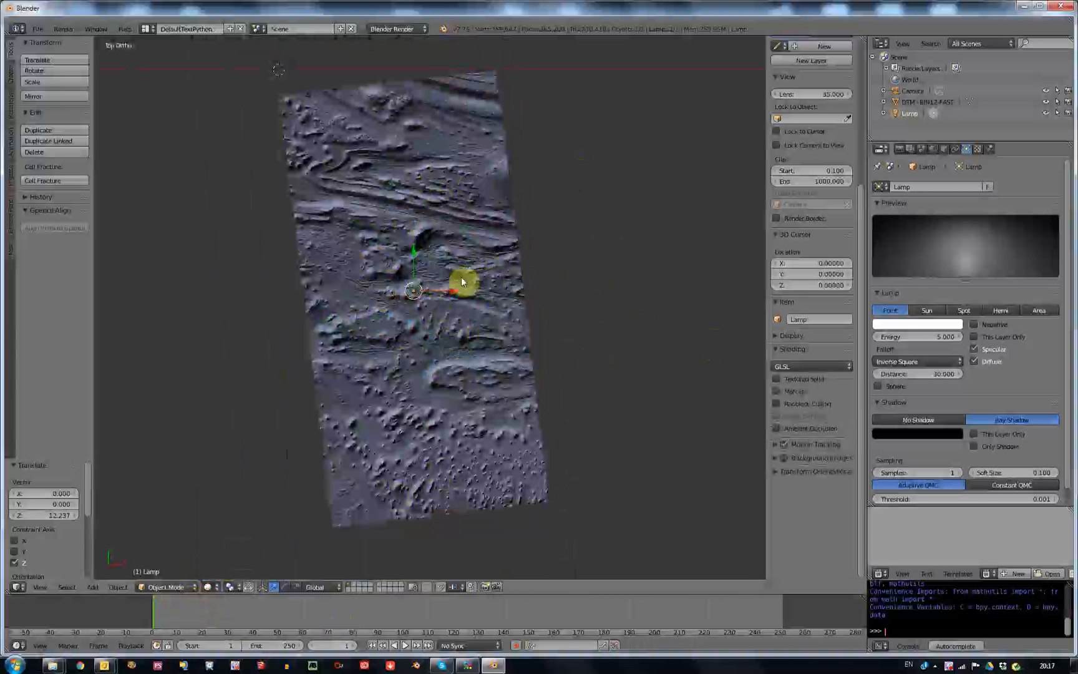
Select the terrain, enter Edit Mode and, starting with nothing selected, border-select a square block of vertices across its middle
{"action": "right_click", "coordinate": [496, 357]}
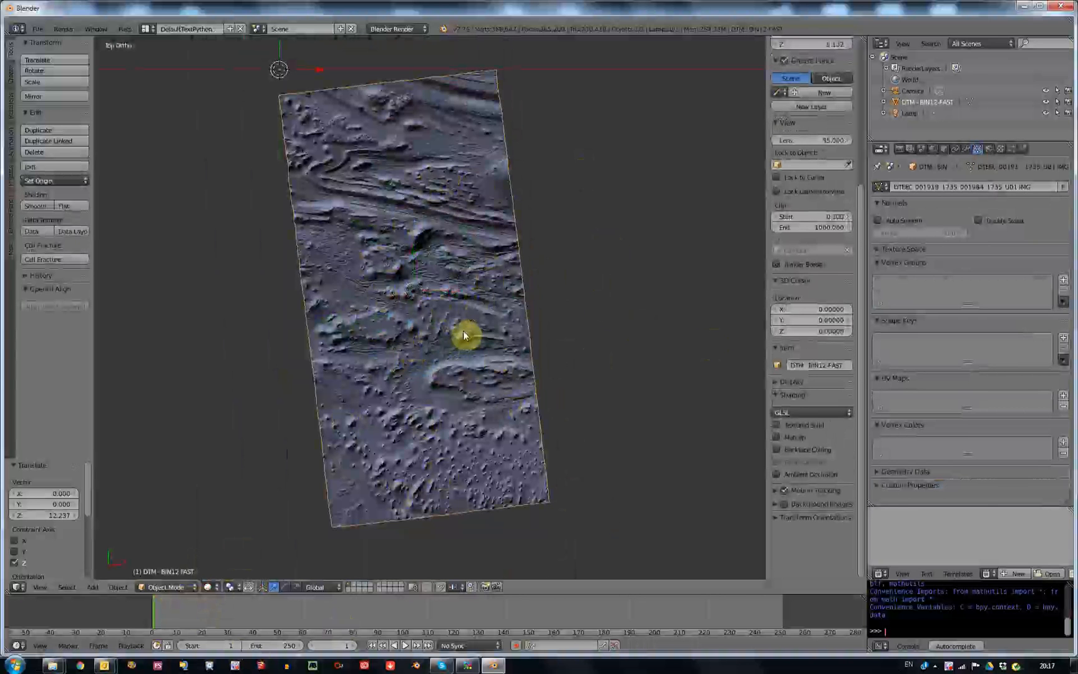
{"action": "key", "text": "Tab"}
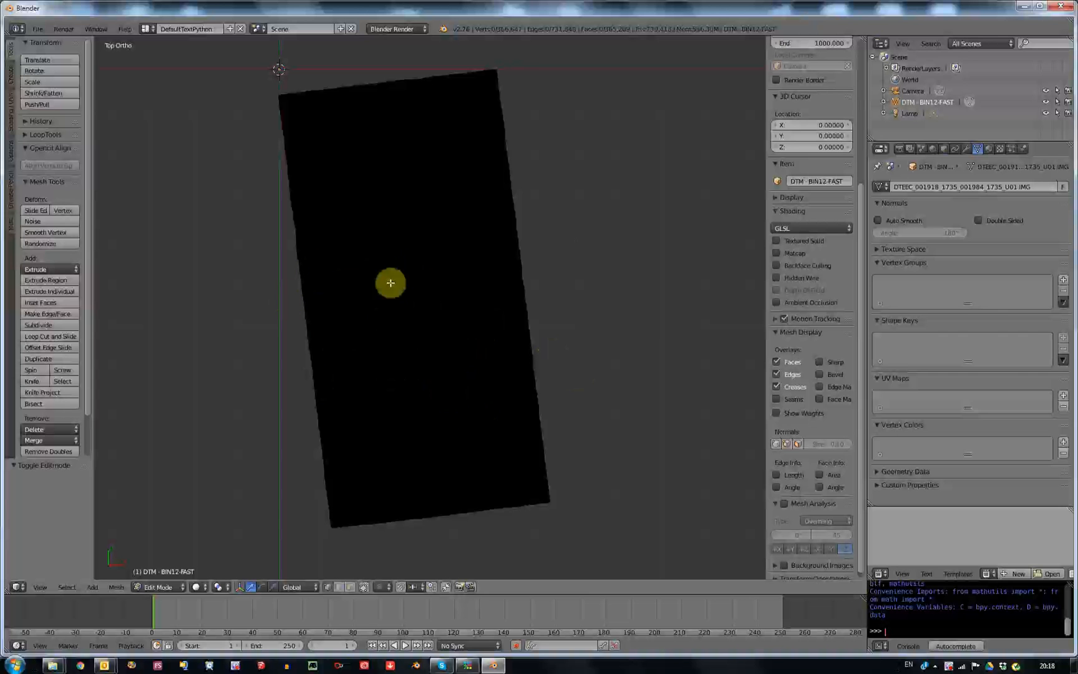
{"action": "key", "text": "a"}
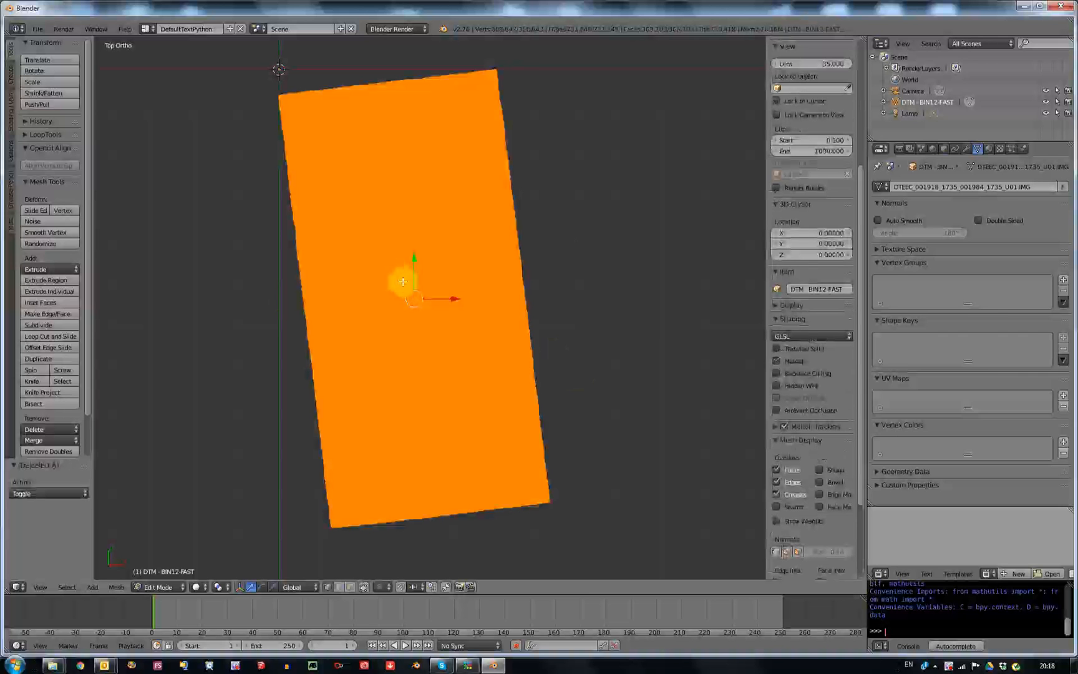
{"action": "key", "text": "a"}
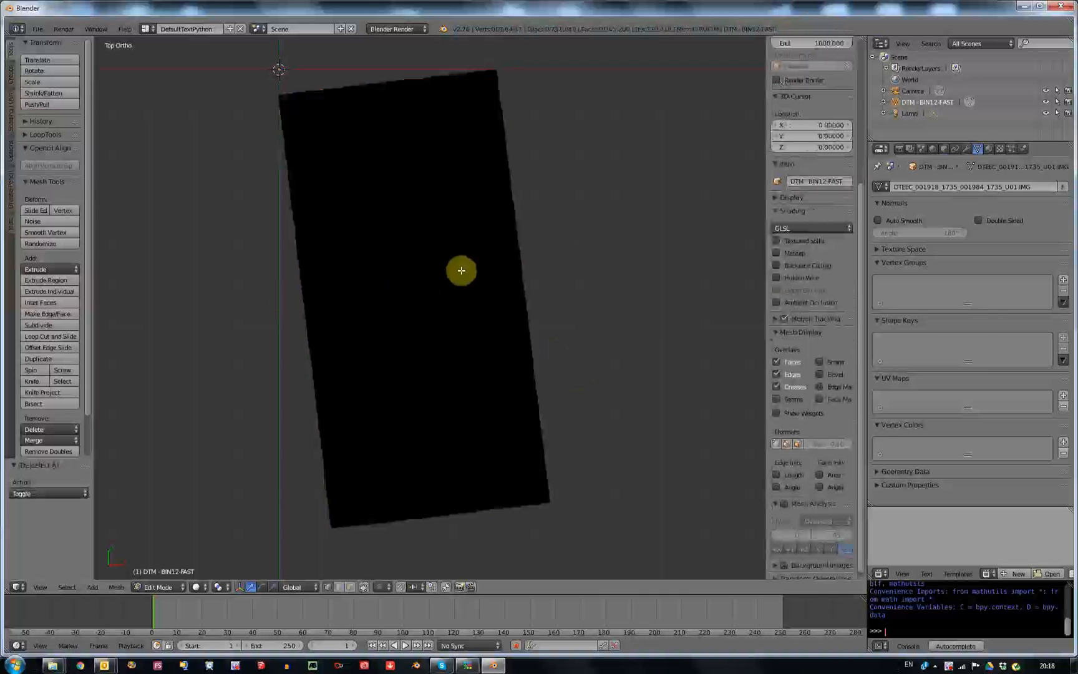
{"action": "key", "text": "b"}
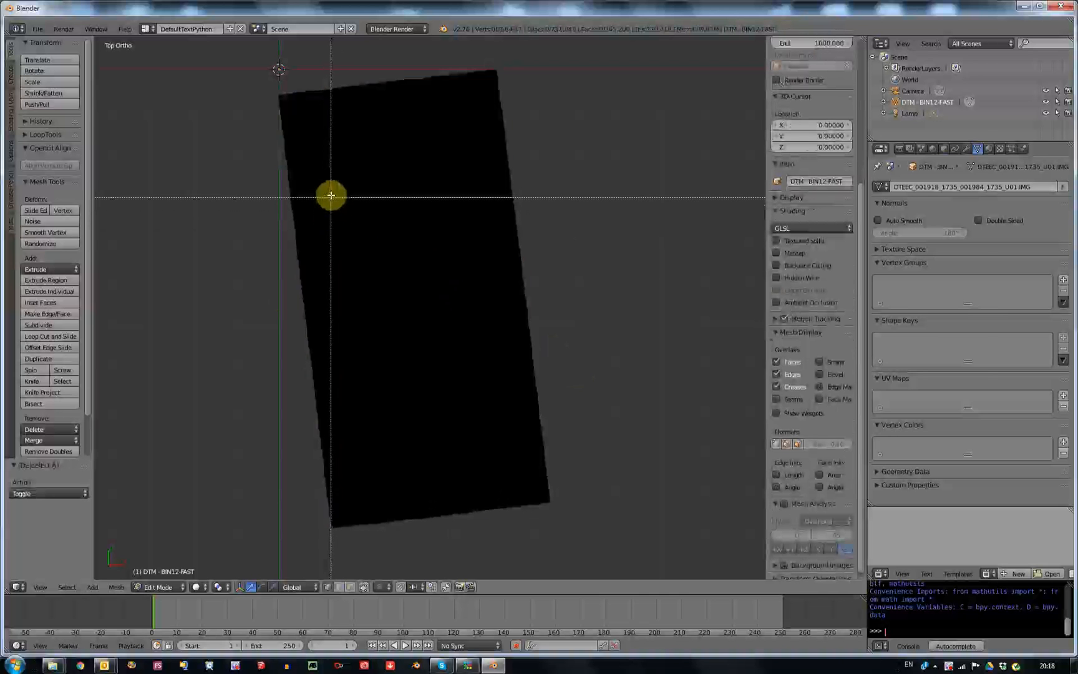
{"action": "left_click_drag", "start_coordinate": [330, 195], "coordinate": [504, 373]}
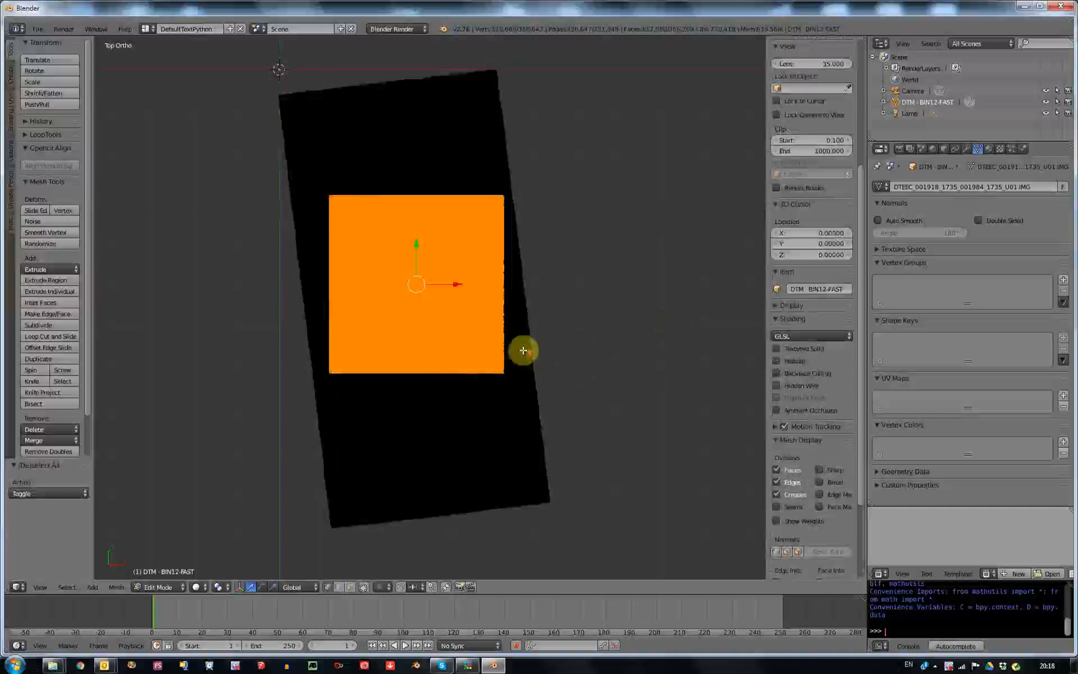
Examine the mesh grid along the edge and lower corner of the selected square up close, and the selection as a whole
{"action": "scroll", "coordinate": [497, 349], "scroll_direction": "up", "scroll_amount": 4}
{"action": "scroll", "coordinate": [498, 347], "scroll_direction": "up", "scroll_amount": 2}
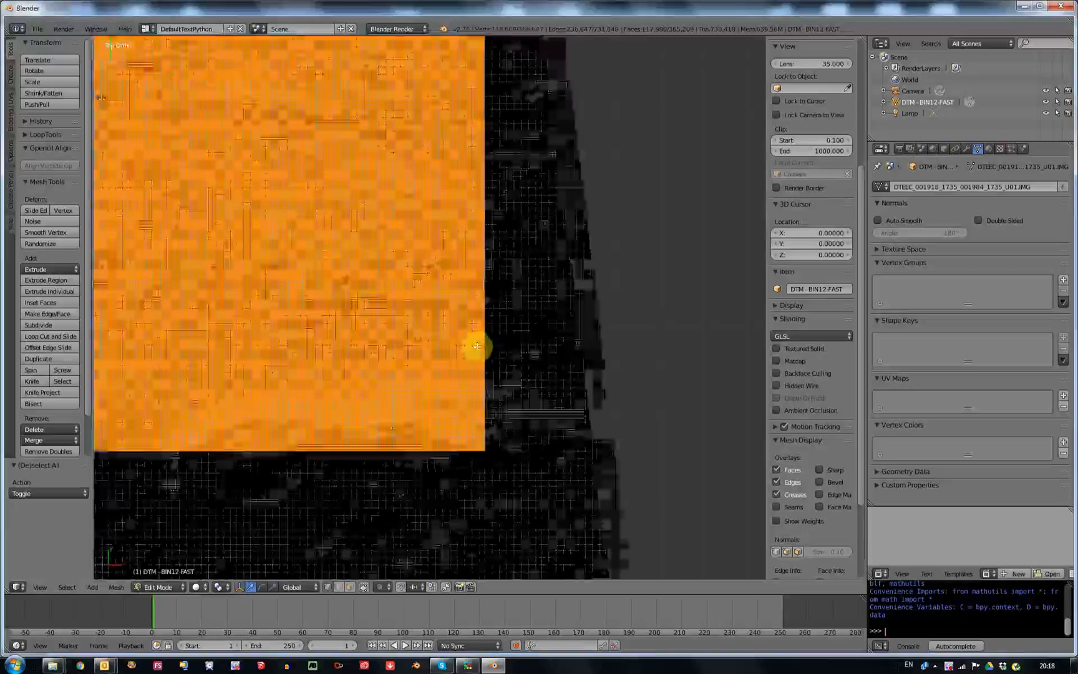
{"action": "scroll", "coordinate": [497, 338], "scroll_direction": "up", "scroll_amount": 3}
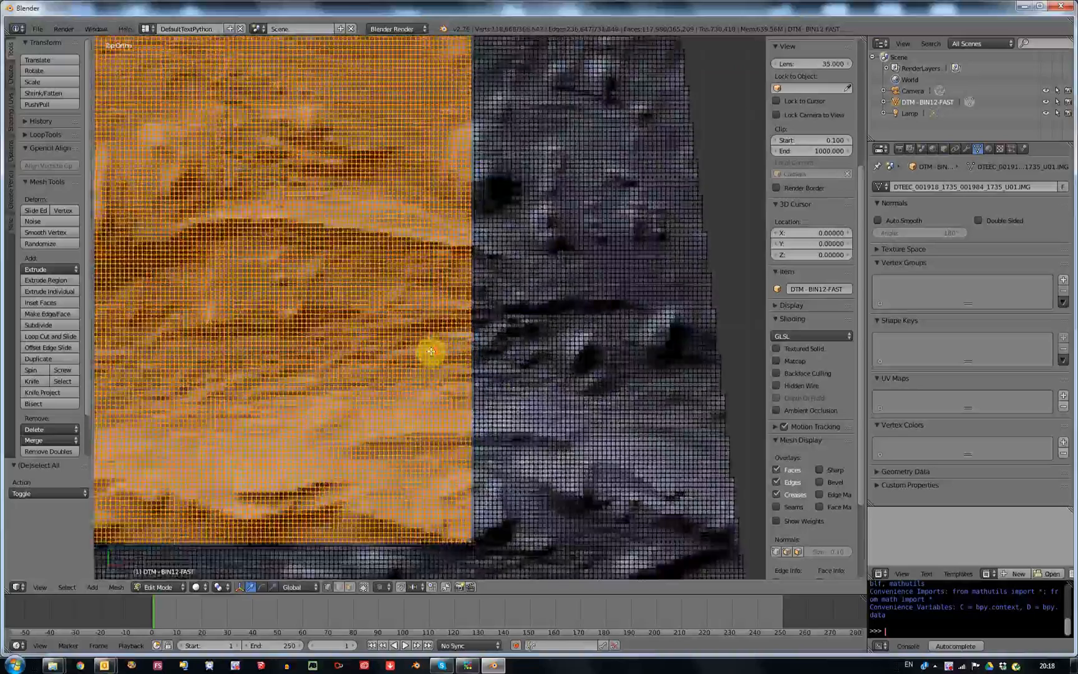
{"action": "scroll", "coordinate": [524, 345], "scroll_direction": "up", "scroll_amount": 3}
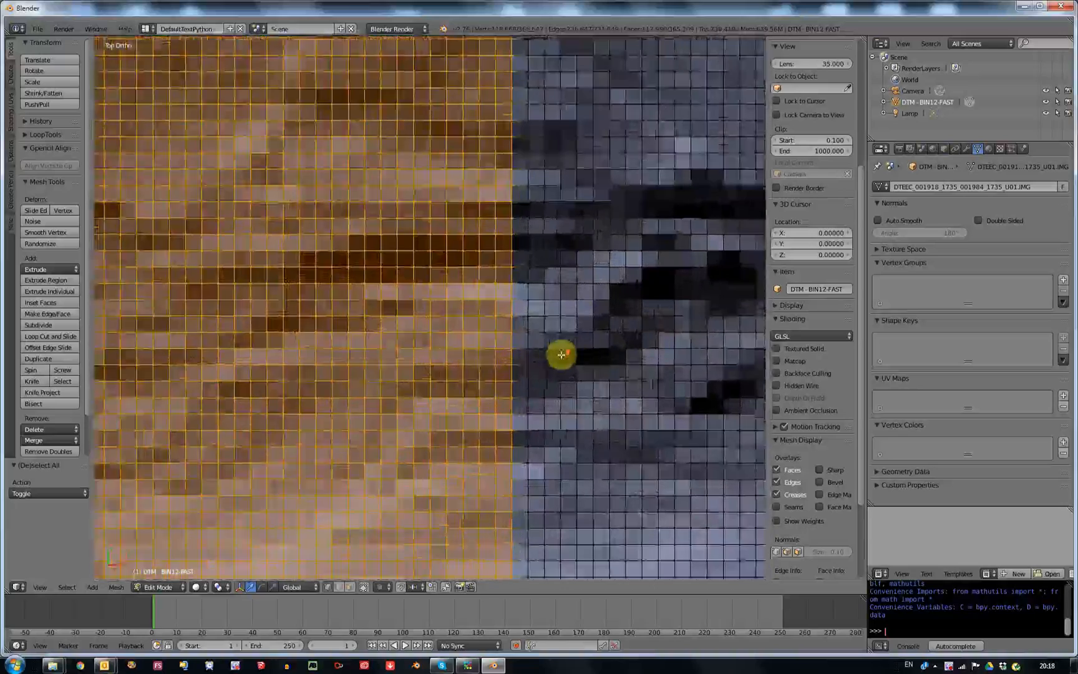
{"action": "scroll", "coordinate": [549, 74], "scroll_direction": "up", "scroll_amount": 2}
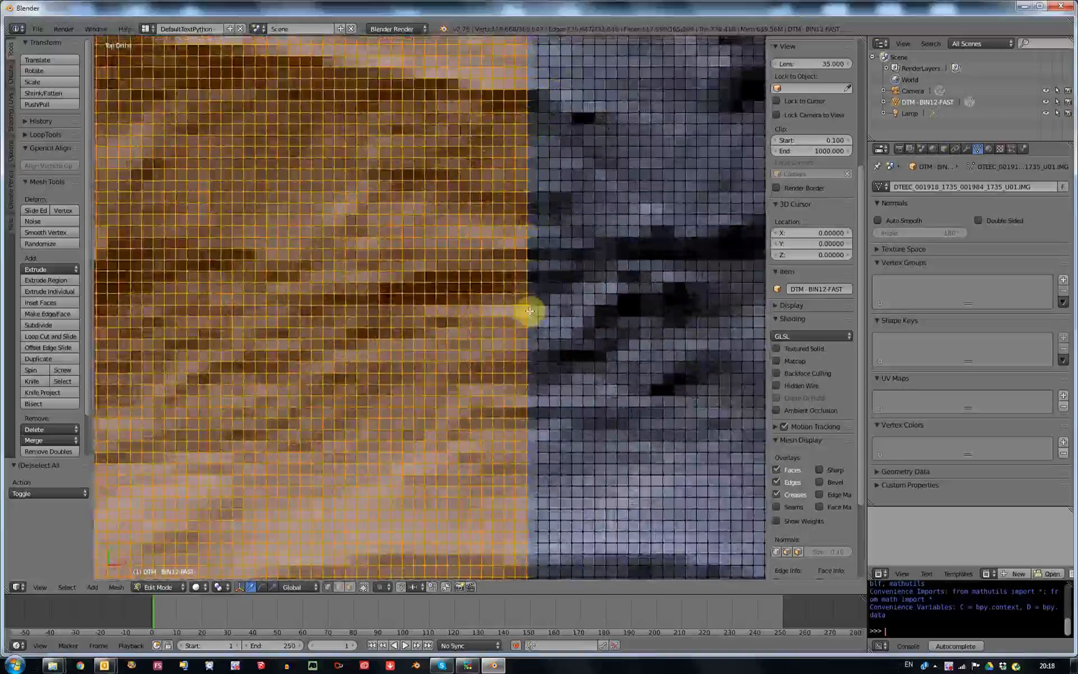
{"action": "scroll", "coordinate": [521, 447], "scroll_direction": "down", "scroll_amount": 3}
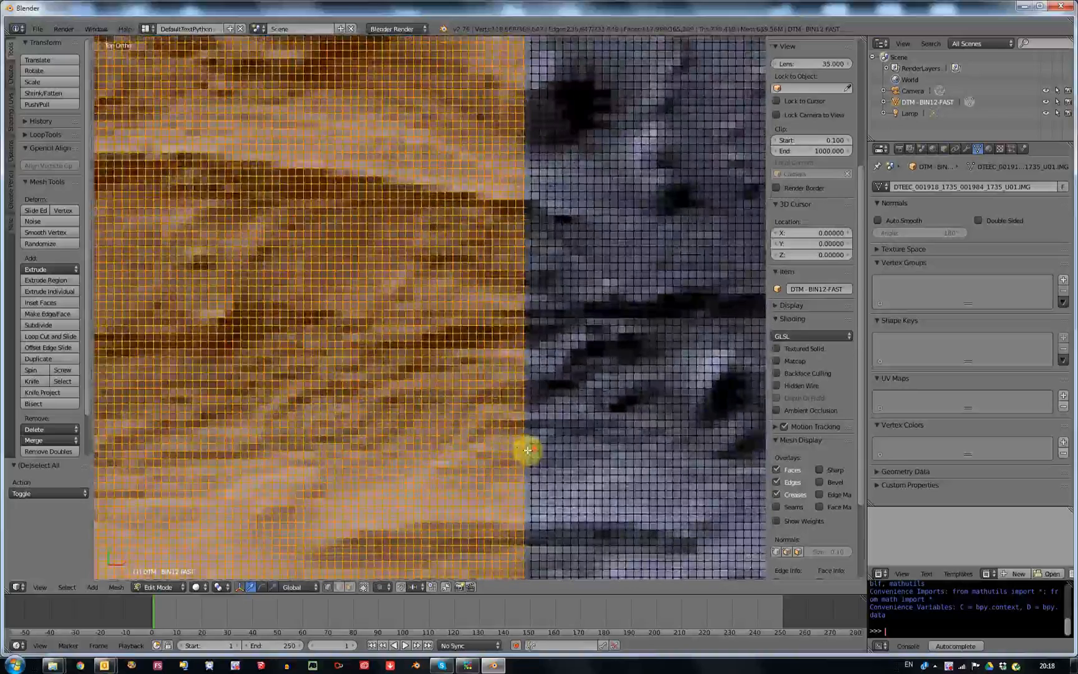
{"action": "scroll", "coordinate": [525, 440], "scroll_direction": "down", "scroll_amount": 3}
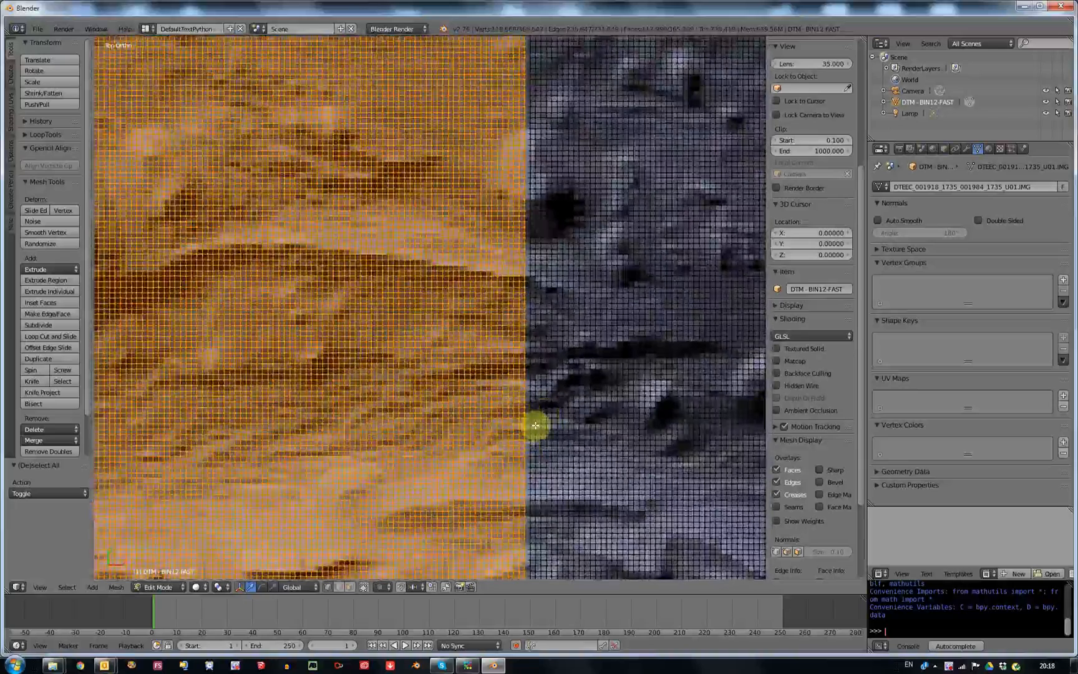
{"action": "middle_click_drag", "start_coordinate": [562, 304], "coordinate": [580, 236], "text": "shift"}
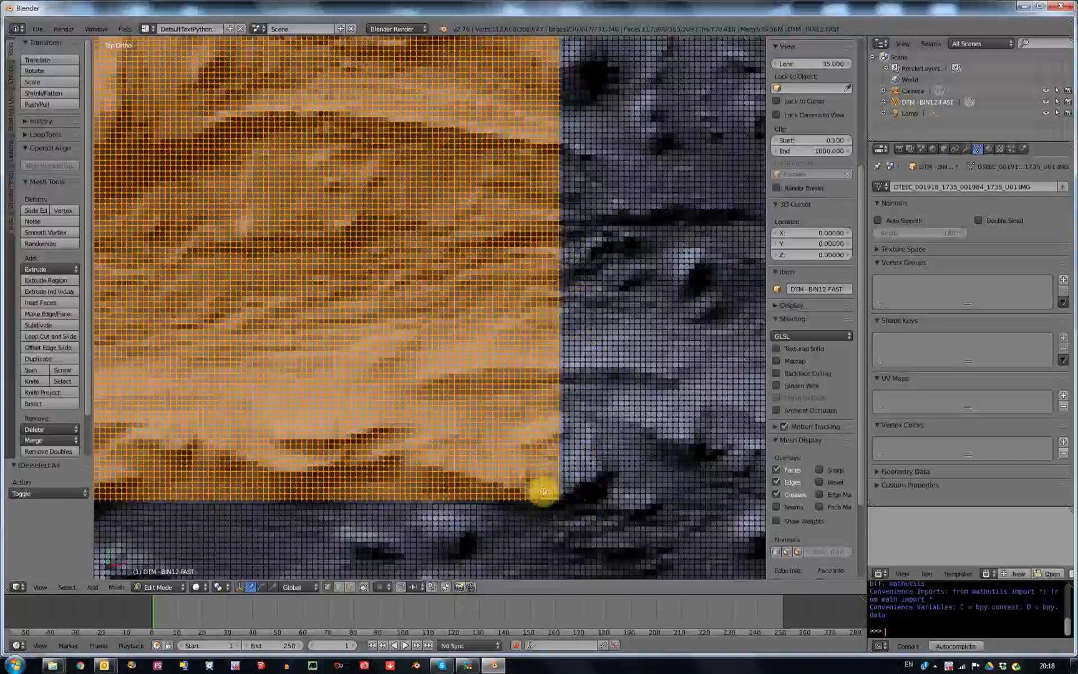
{"action": "scroll", "coordinate": [597, 419], "scroll_direction": "down", "scroll_amount": 3}
{"action": "scroll", "coordinate": [598, 416], "scroll_direction": "down", "scroll_amount": 2}
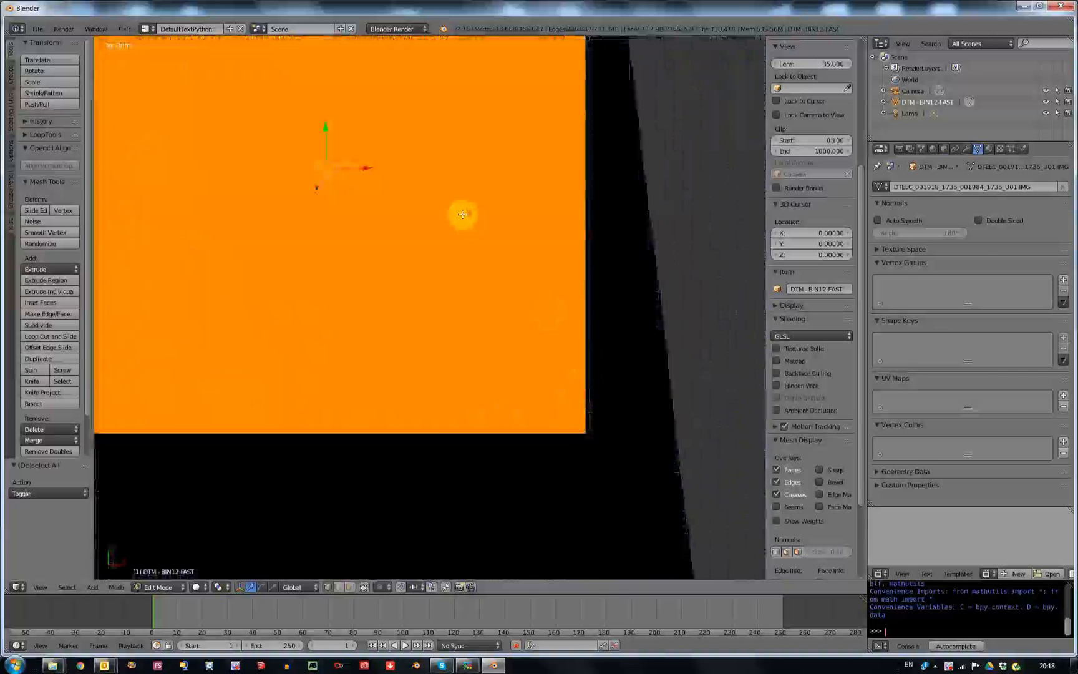
{"action": "scroll", "coordinate": [462, 214], "scroll_direction": "down", "scroll_amount": 2}
{"action": "middle_click_drag", "start_coordinate": [500, 334], "coordinate": [529, 324], "text": "shift"}
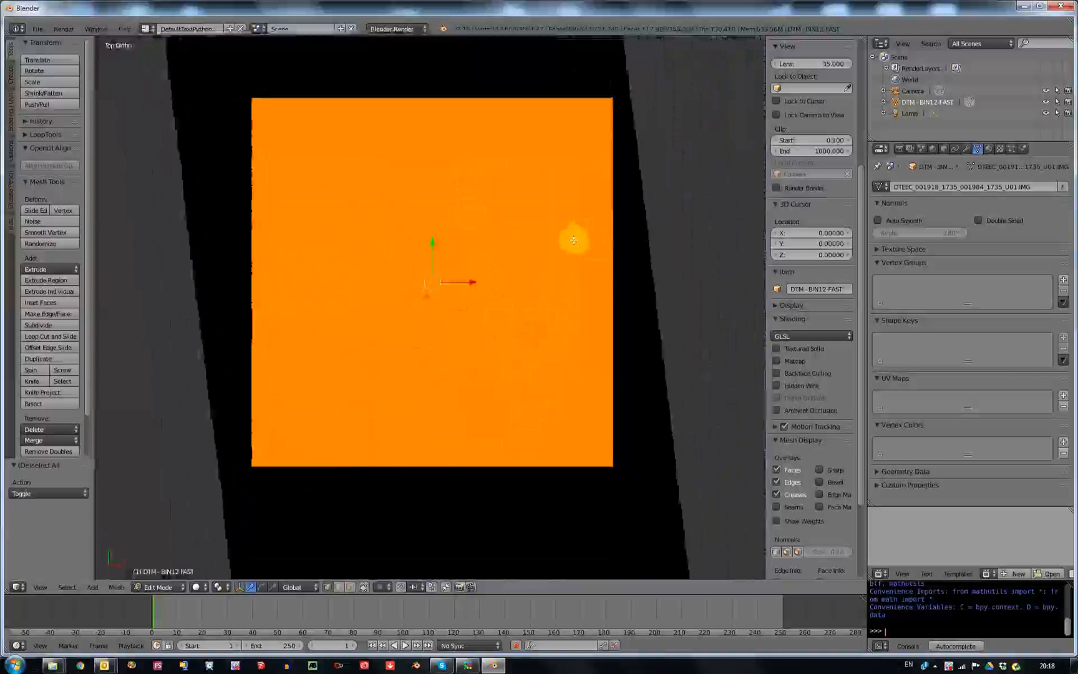
{"action": "scroll", "coordinate": [533, 272], "scroll_direction": "down", "scroll_amount": 5}
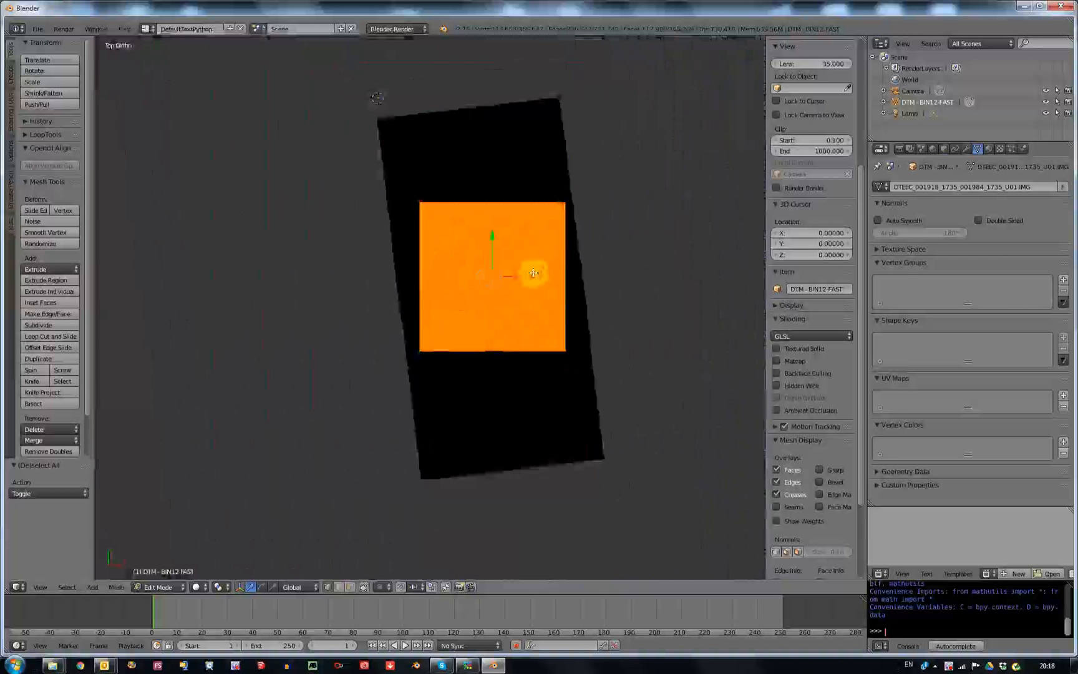
{"action": "scroll", "coordinate": [525, 229], "scroll_direction": "up", "scroll_amount": 2}
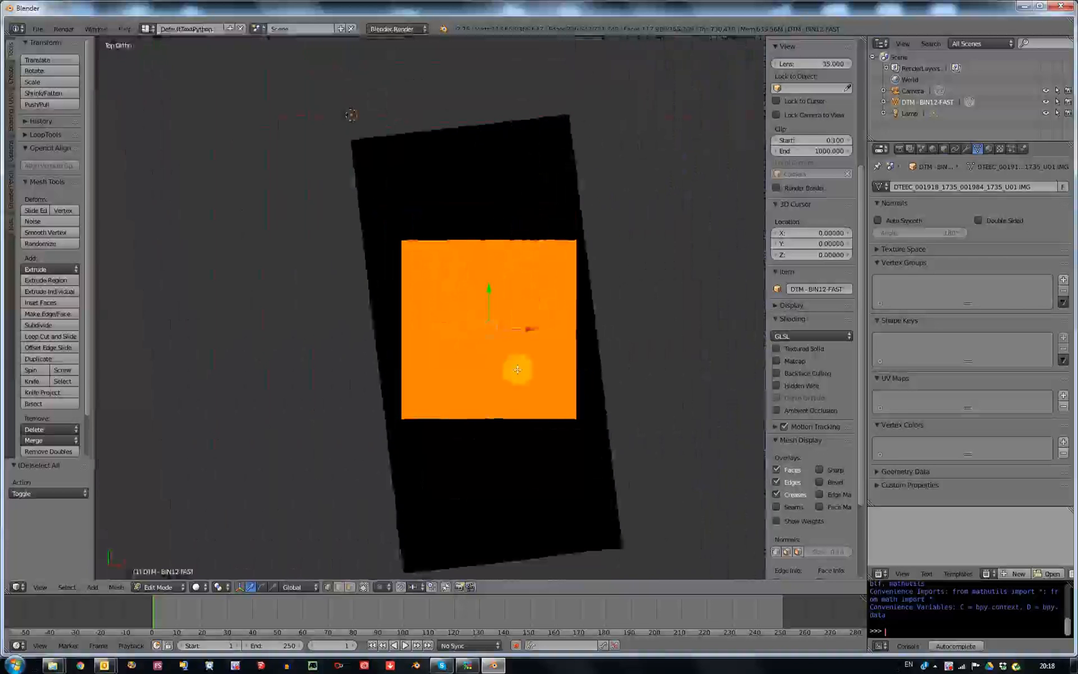
Invert the selection to delete all terrain vertices outside the central square, and return to Object Mode
{"action": "left_click", "coordinate": [70, 588]}
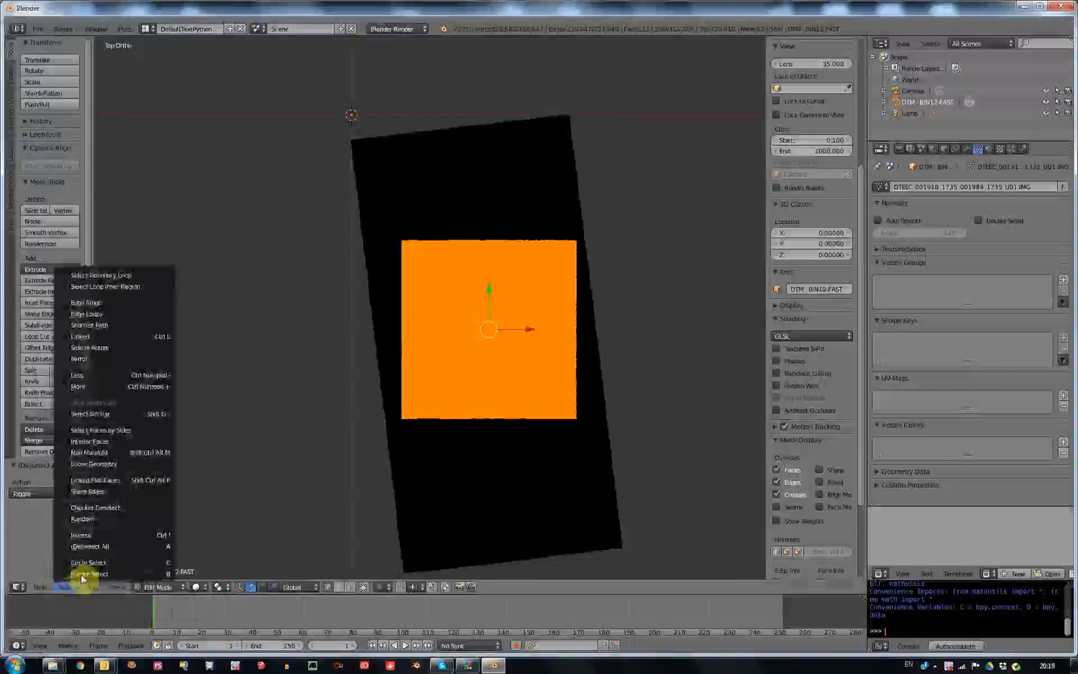
{"action": "left_click", "coordinate": [91, 535]}
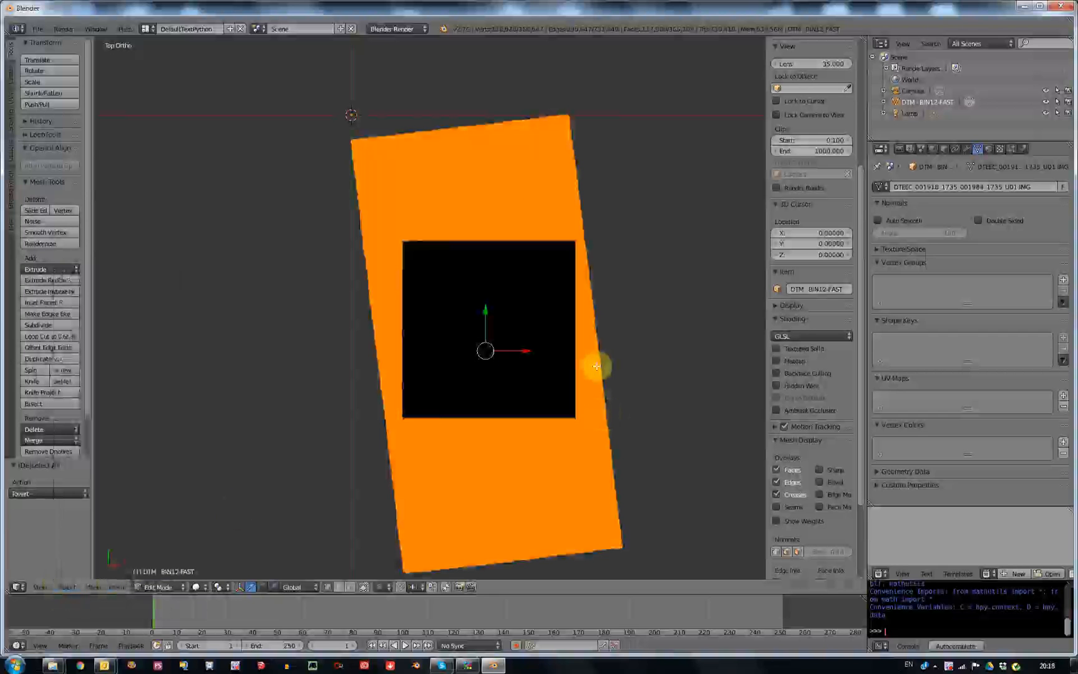
{"action": "key", "text": "x"}
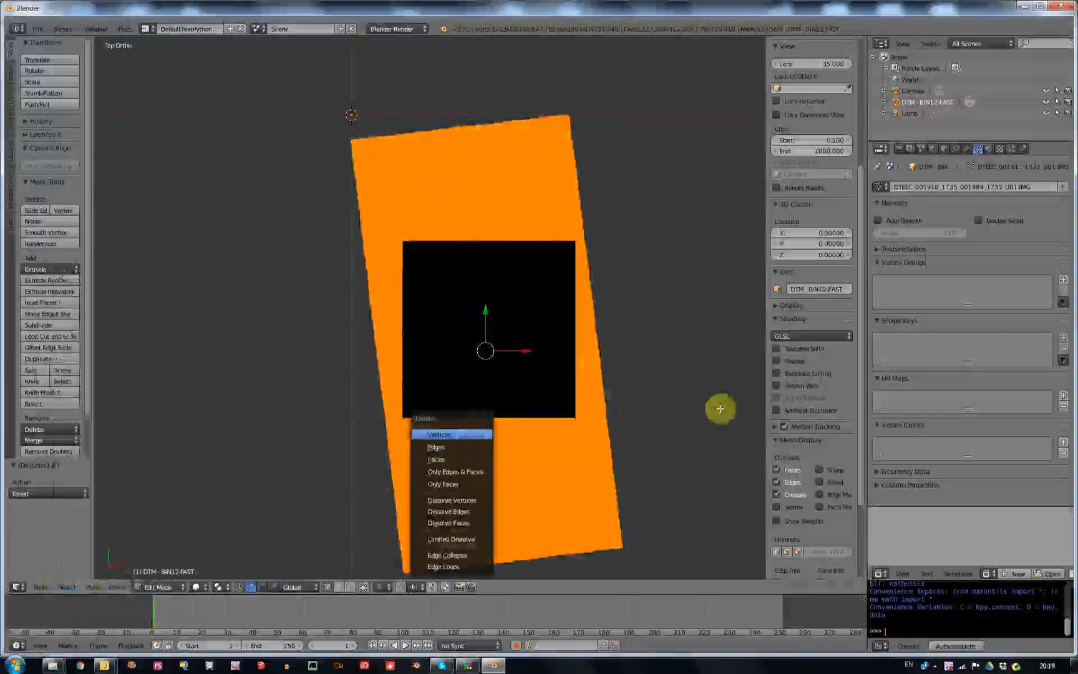
{"action": "key", "text": "Return"}
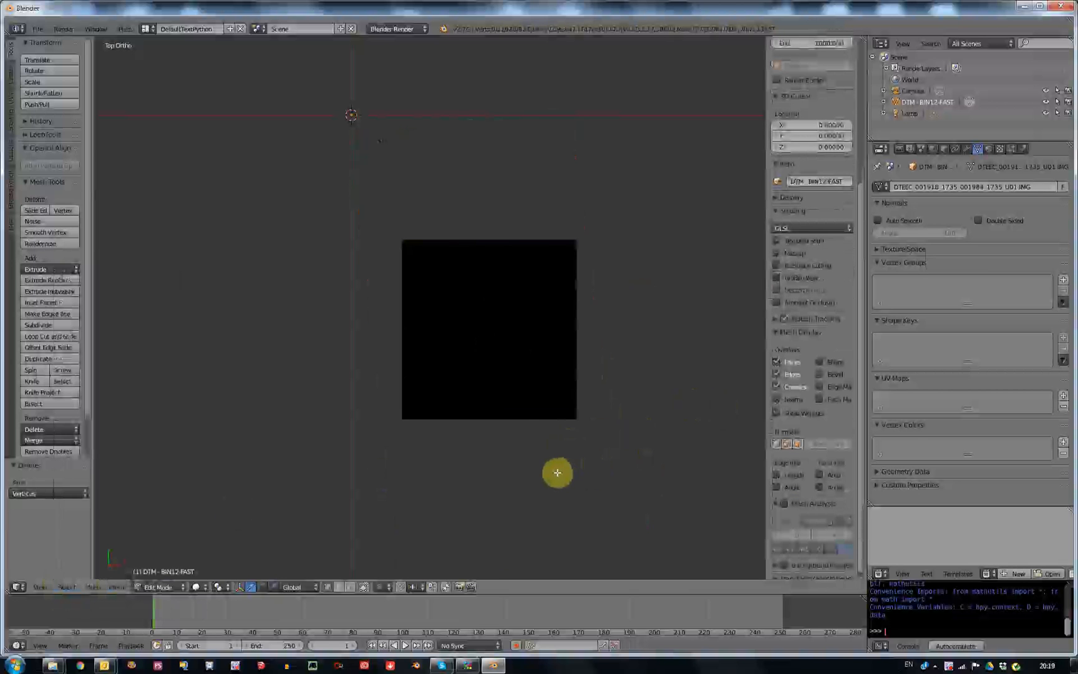
{"action": "key", "text": "Tab"}
Examine the cropped terrain's surface and cut edges, and re-enter Edit Mode to inspect its mesh grid up close and as a whole
{"action": "mouse_move", "coordinate": [590, 462]}
{"action": "middle_mouse_down"}
{"action": "mouse_move", "coordinate": [561, 410]}
{"action": "mouse_move", "coordinate": [534, 413]}
{"action": "mouse_move", "coordinate": [585, 484]}
{"action": "mouse_move", "coordinate": [599, 467]}
{"action": "mouse_move", "coordinate": [594, 476]}
{"action": "middle_mouse_up"}
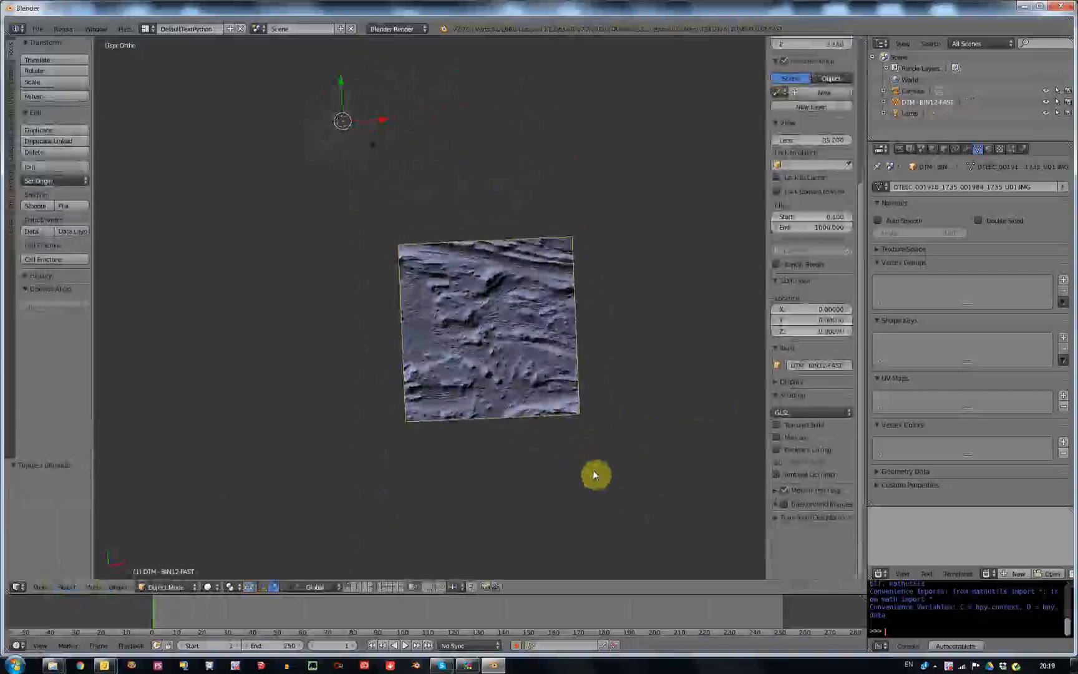
{"action": "scroll", "coordinate": [593, 471], "scroll_direction": "up", "scroll_amount": 6}
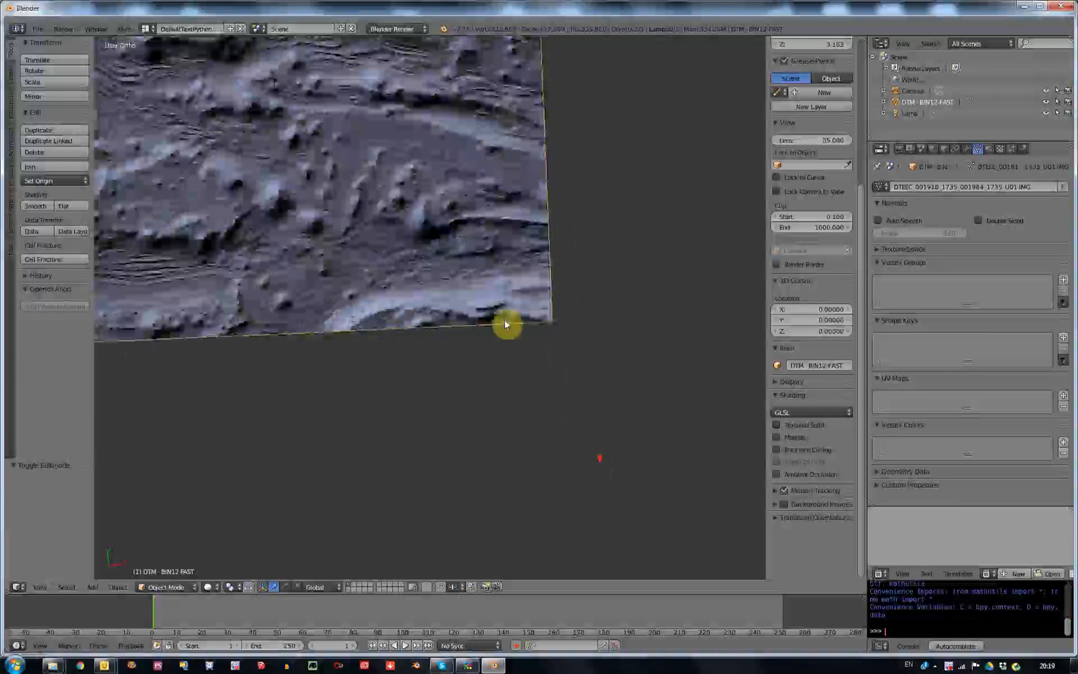
{"action": "scroll", "coordinate": [512, 312], "scroll_direction": "up", "scroll_amount": 3}
{"action": "key", "text": "Tab"}
{"action": "scroll", "coordinate": [534, 325], "scroll_direction": "up", "scroll_amount": 5}
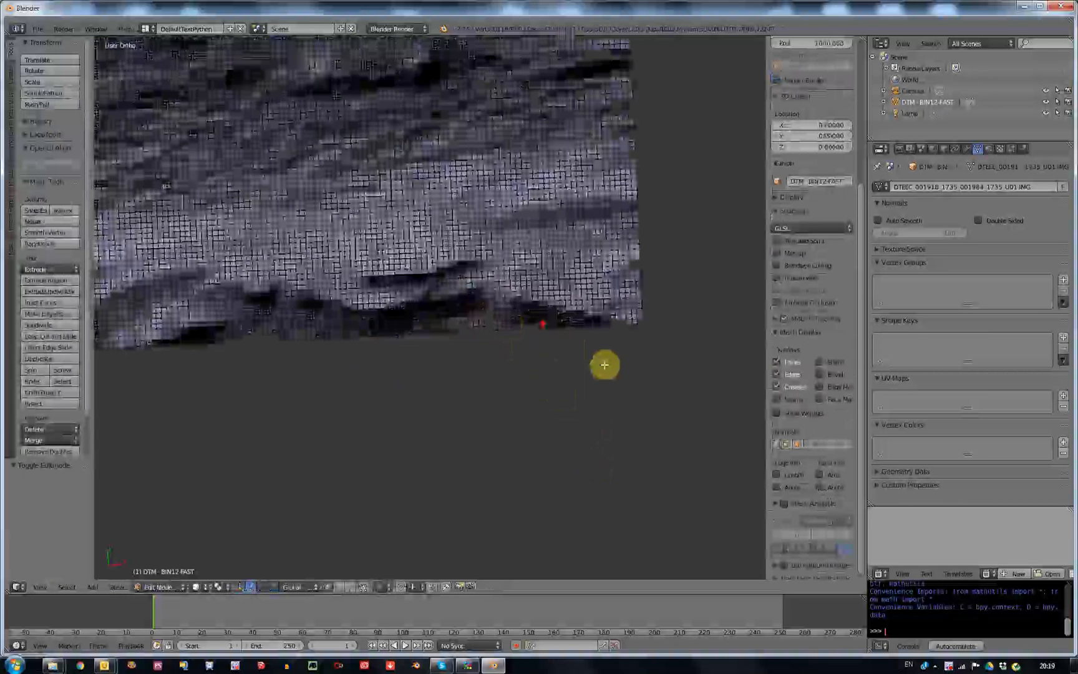
{"action": "scroll", "coordinate": [650, 335], "scroll_direction": "up", "scroll_amount": 3}
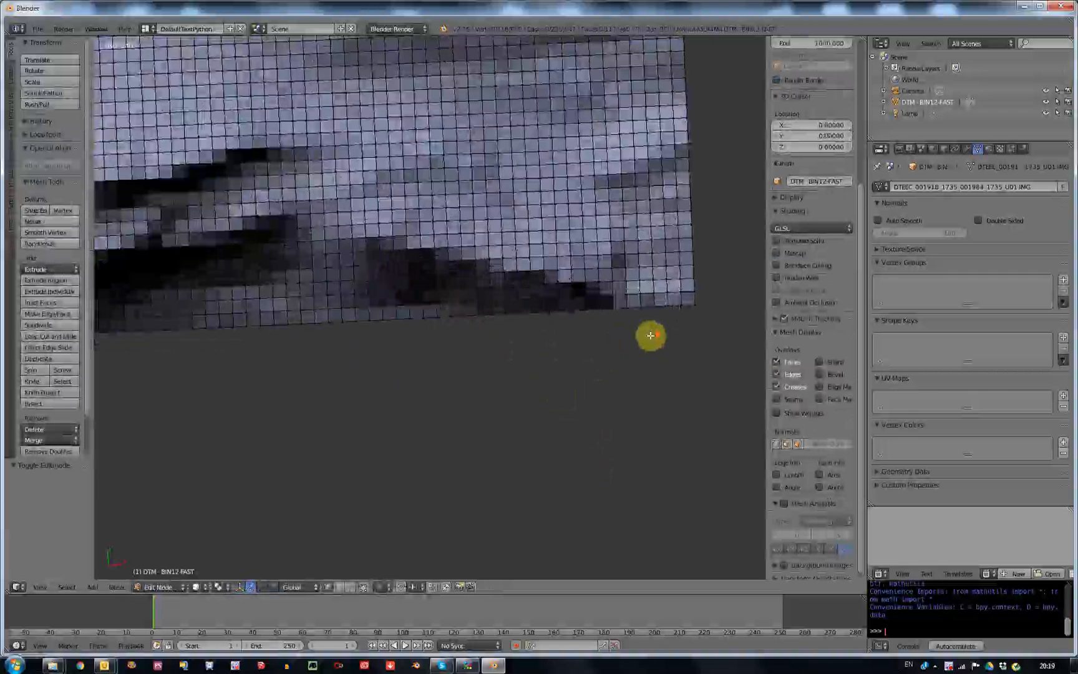
{"action": "scroll", "coordinate": [650, 336], "scroll_direction": "down", "scroll_amount": 5}
{"action": "scroll", "coordinate": [650, 326], "scroll_direction": "down", "scroll_amount": 3}
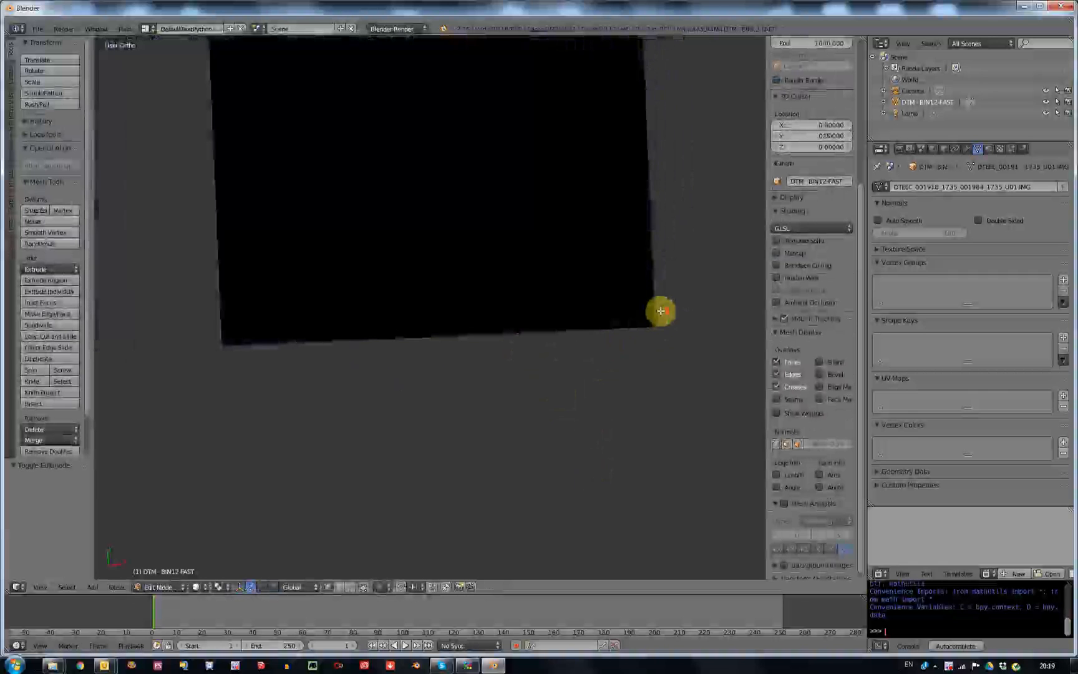
{"action": "scroll", "coordinate": [661, 312], "scroll_direction": "up", "scroll_amount": 2}
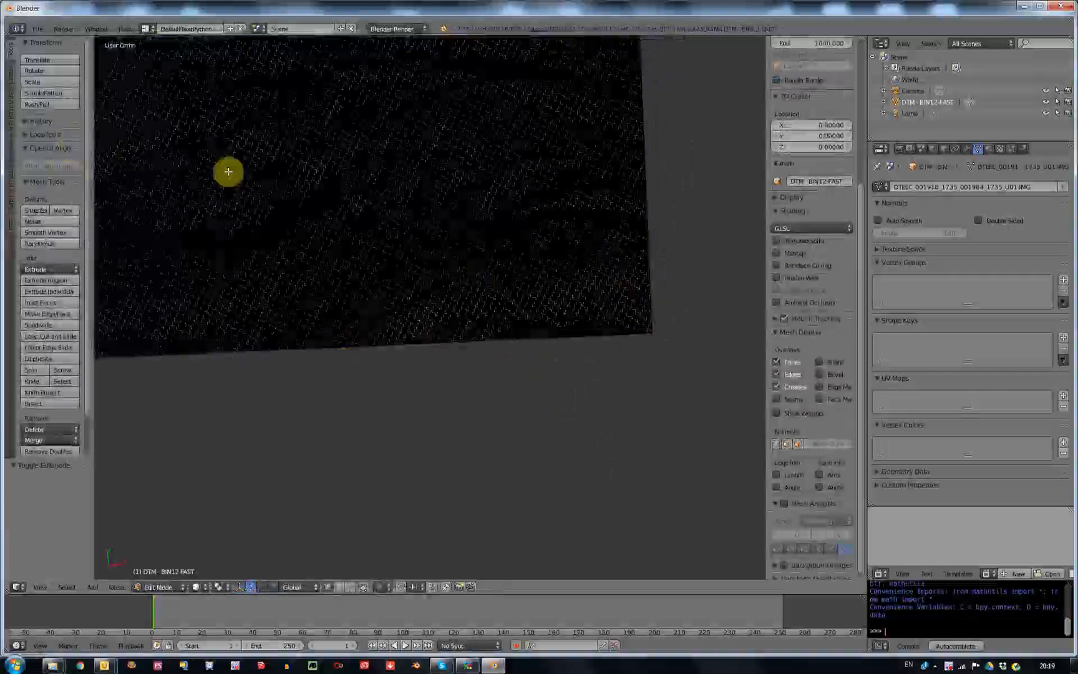
{"action": "scroll", "coordinate": [613, 294], "scroll_direction": "down", "scroll_amount": 5}
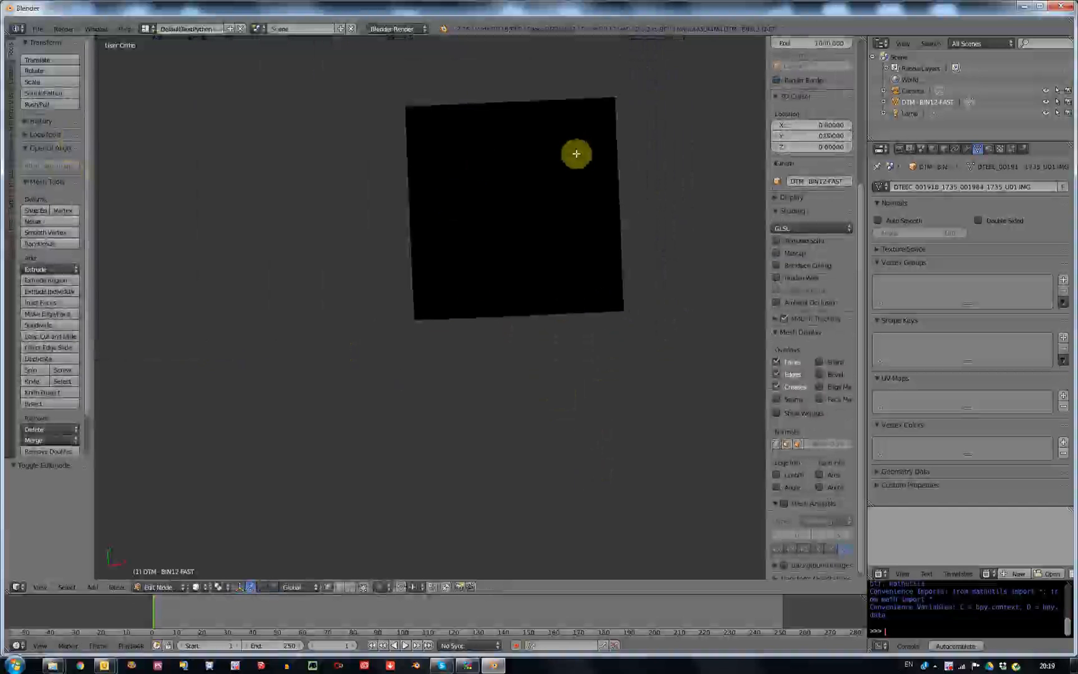
{"action": "scroll", "coordinate": [576, 154], "scroll_direction": "up", "scroll_amount": 1}
{"action": "middle_click_drag", "start_coordinate": [574, 247], "coordinate": [552, 267], "text": "shift"}
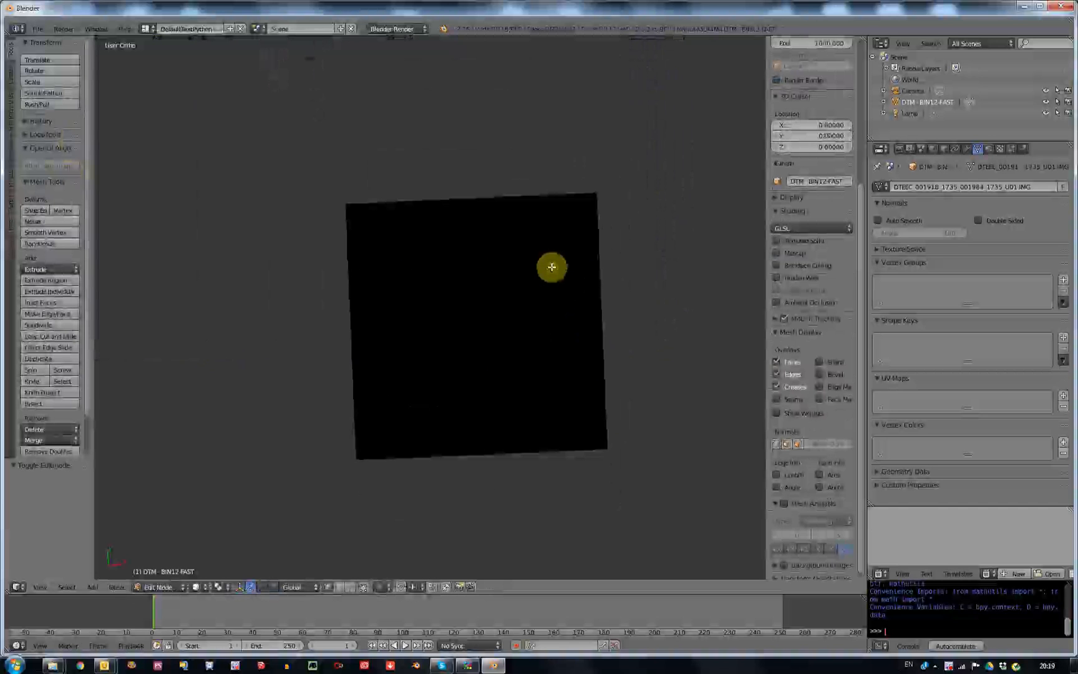
Select the whole cropped terrain mesh and reduce the selection to its boundary loop
{"action": "key", "text": "KP_5"}
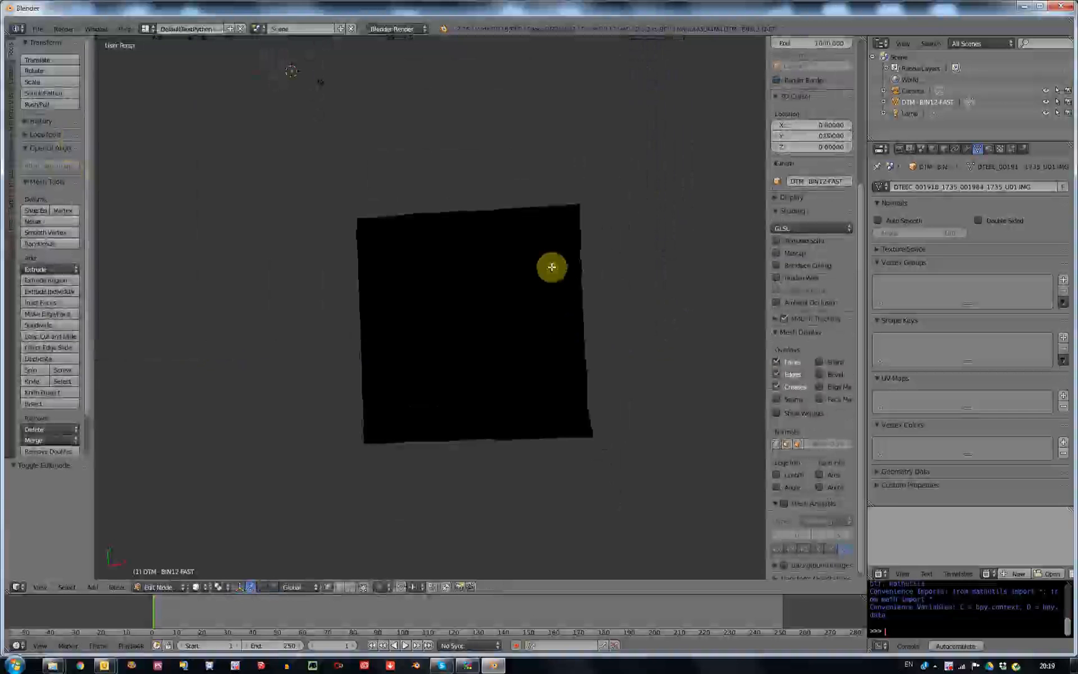
{"action": "key", "text": "KP_5"}
{"action": "key", "text": "KP_7"}
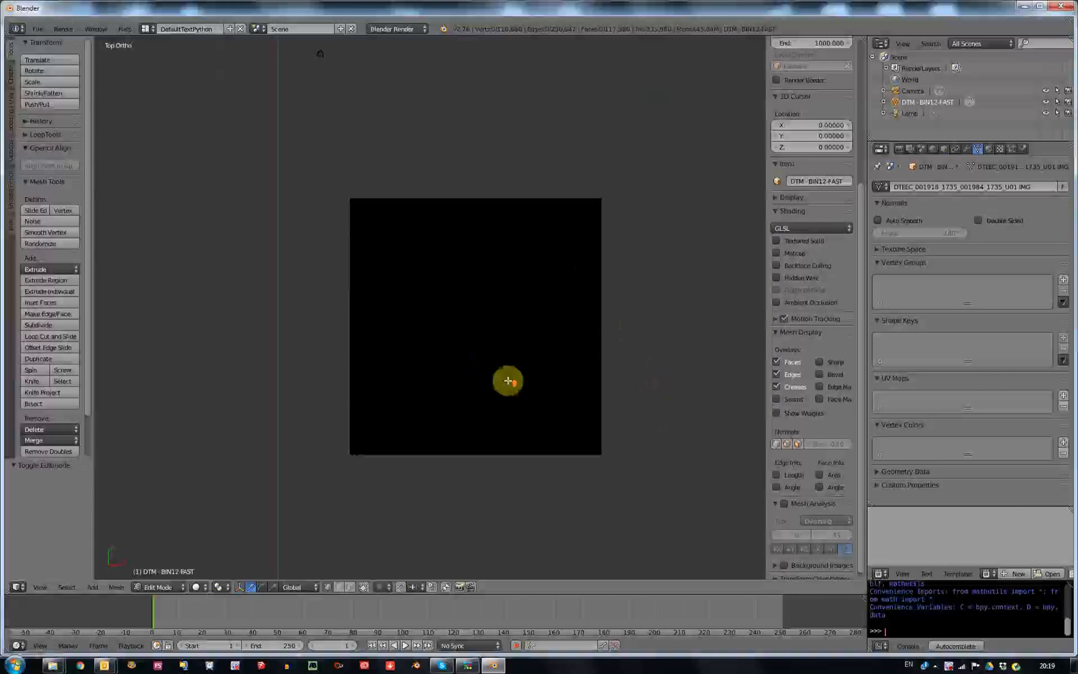
{"action": "scroll", "coordinate": [508, 381], "scroll_direction": "up", "scroll_amount": 2}
{"action": "scroll", "coordinate": [508, 381], "scroll_direction": "down", "scroll_amount": 1}
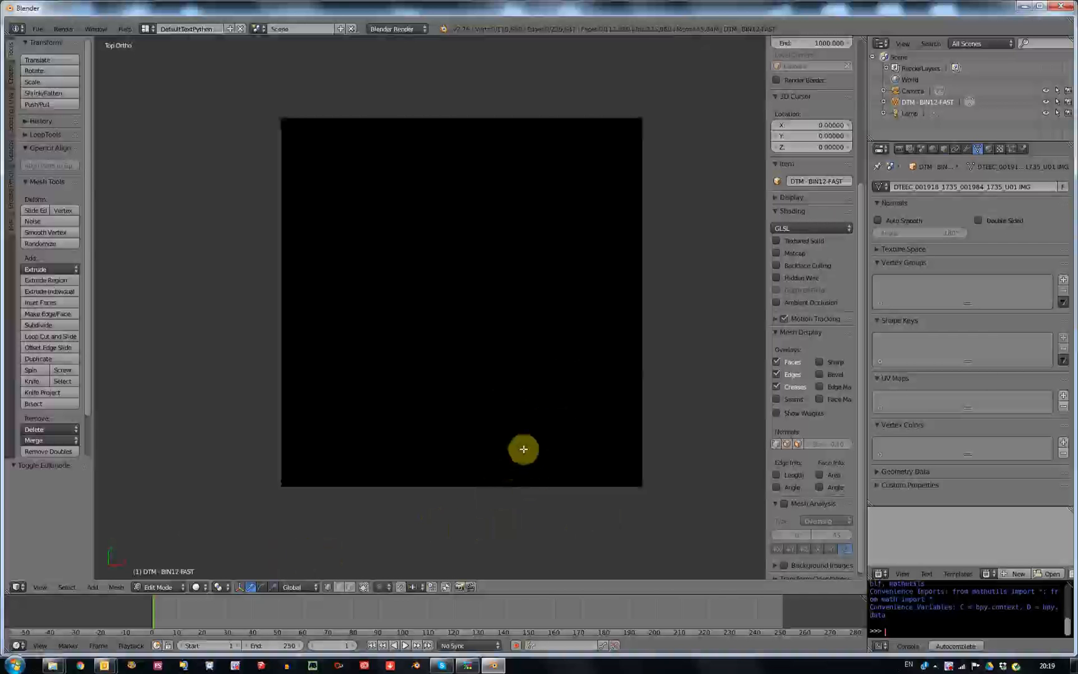
{"action": "key", "text": "a"}
{"action": "key", "text": "a"}
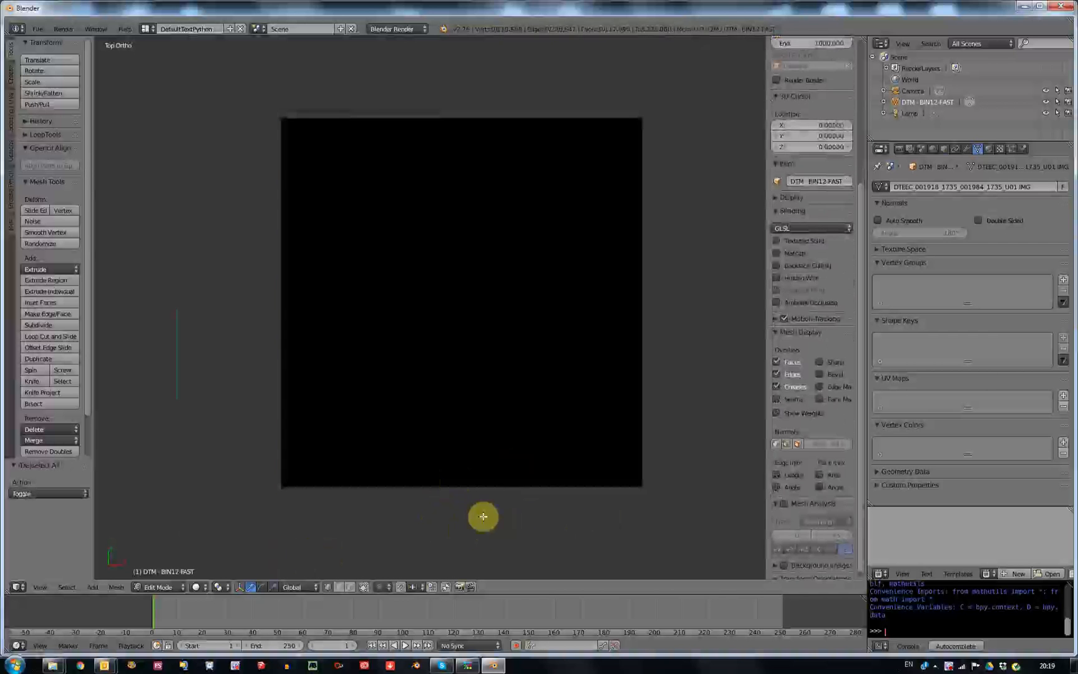
{"action": "key", "text": "a"}
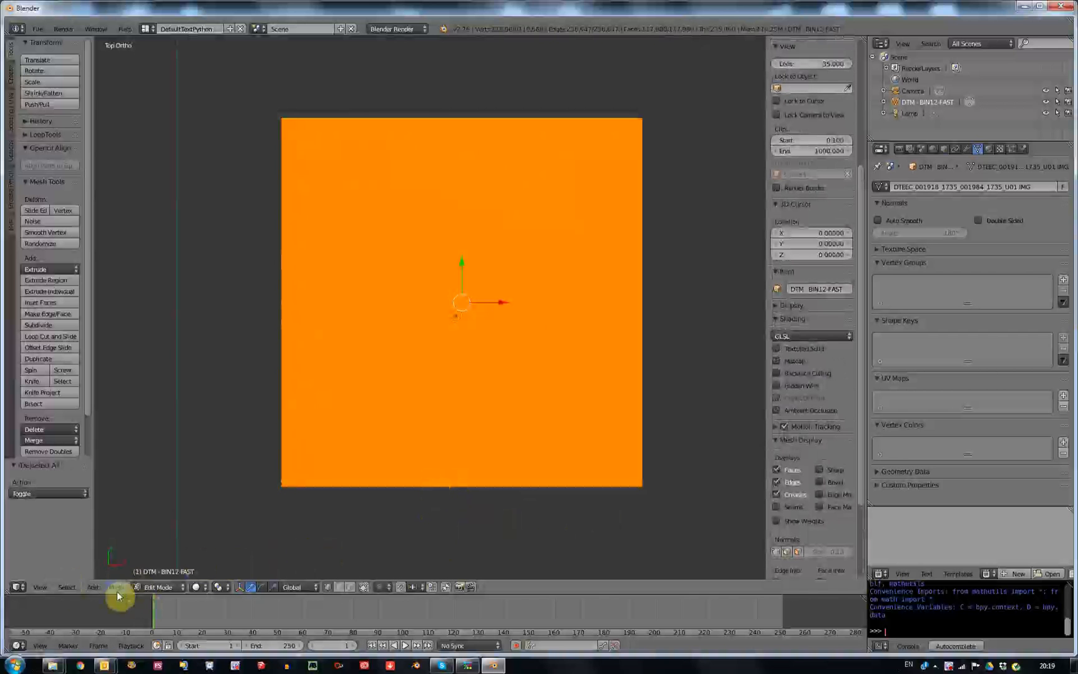
{"action": "left_click", "coordinate": [64, 587]}
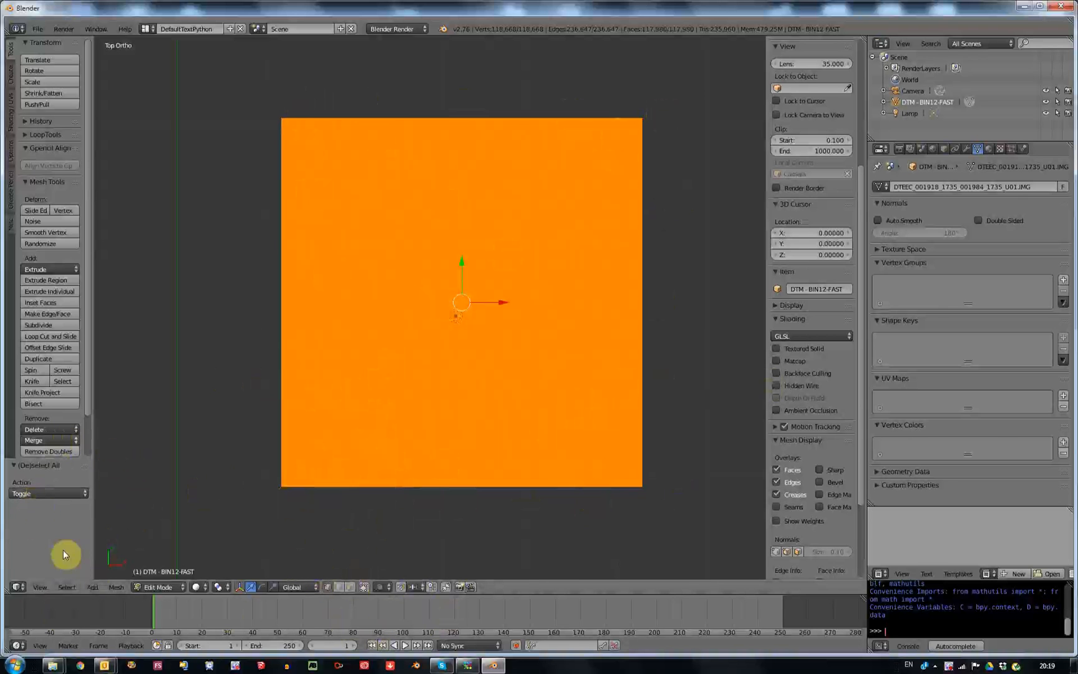
{"action": "left_click", "coordinate": [62, 587]}
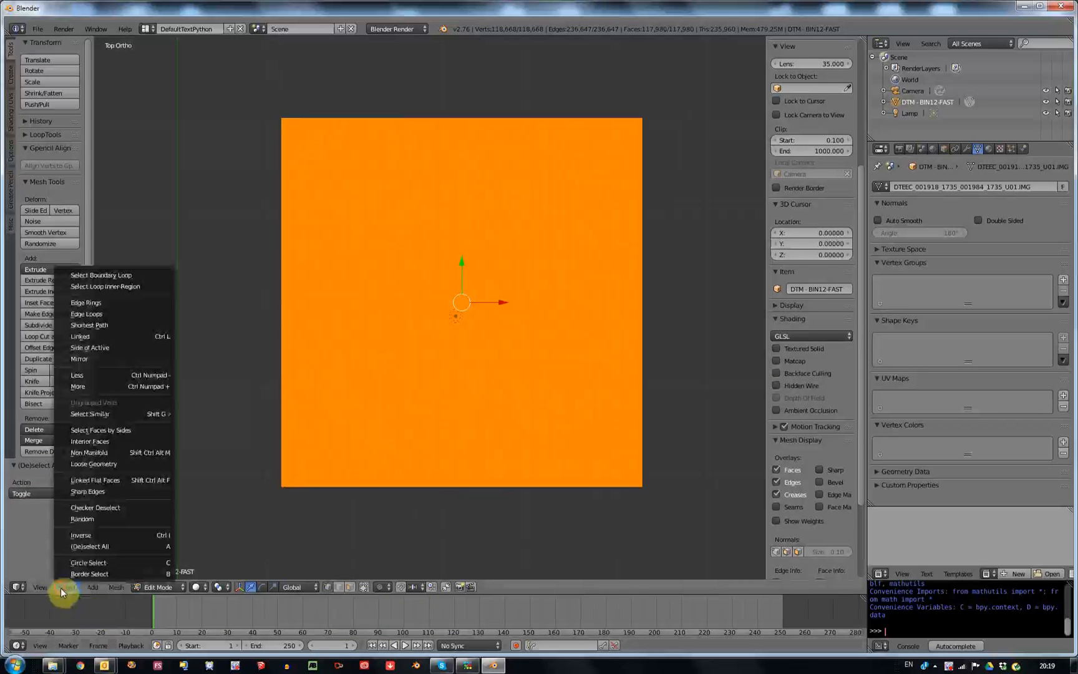
{"action": "left_click", "coordinate": [115, 275]}
Examine the selected boundary along the terrain's edge and corner up close, and around the whole square
{"action": "middle_click_drag", "start_coordinate": [520, 380], "coordinate": [578, 469]}
{"action": "scroll", "coordinate": [578, 467], "scroll_direction": "up", "scroll_amount": 5}
{"action": "scroll", "coordinate": [570, 418], "scroll_direction": "up", "scroll_amount": 6}
{"action": "scroll", "coordinate": [506, 420], "scroll_direction": "down", "scroll_amount": 10}
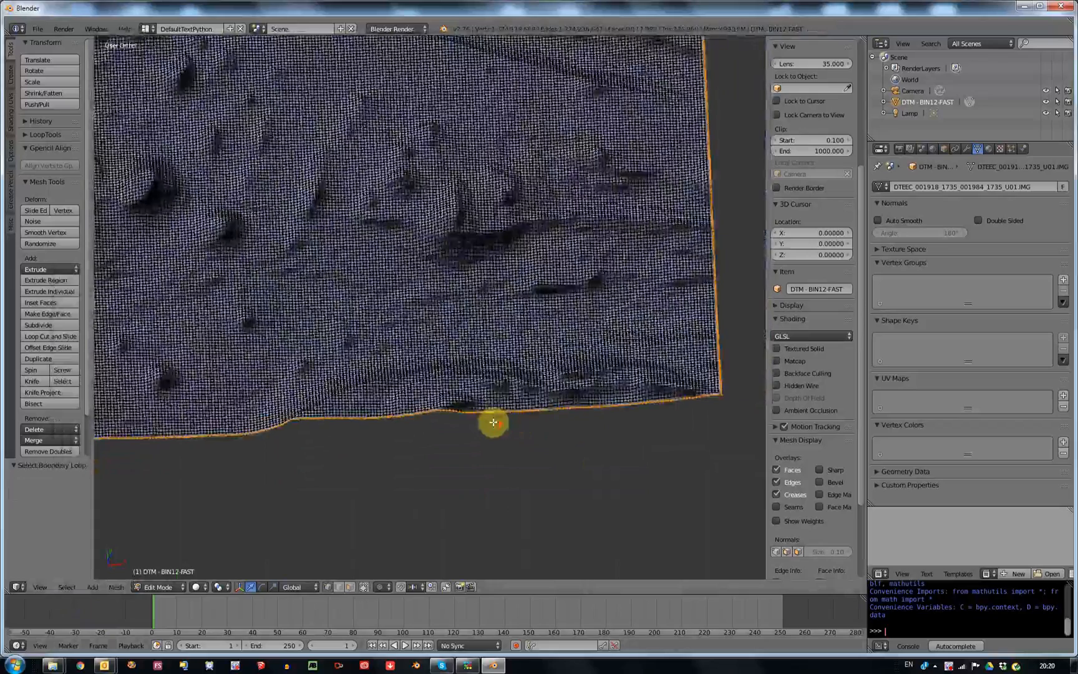
{"action": "scroll", "coordinate": [493, 422], "scroll_direction": "down", "scroll_amount": 8}
{"action": "middle_click_drag", "start_coordinate": [532, 383], "coordinate": [633, 192]}
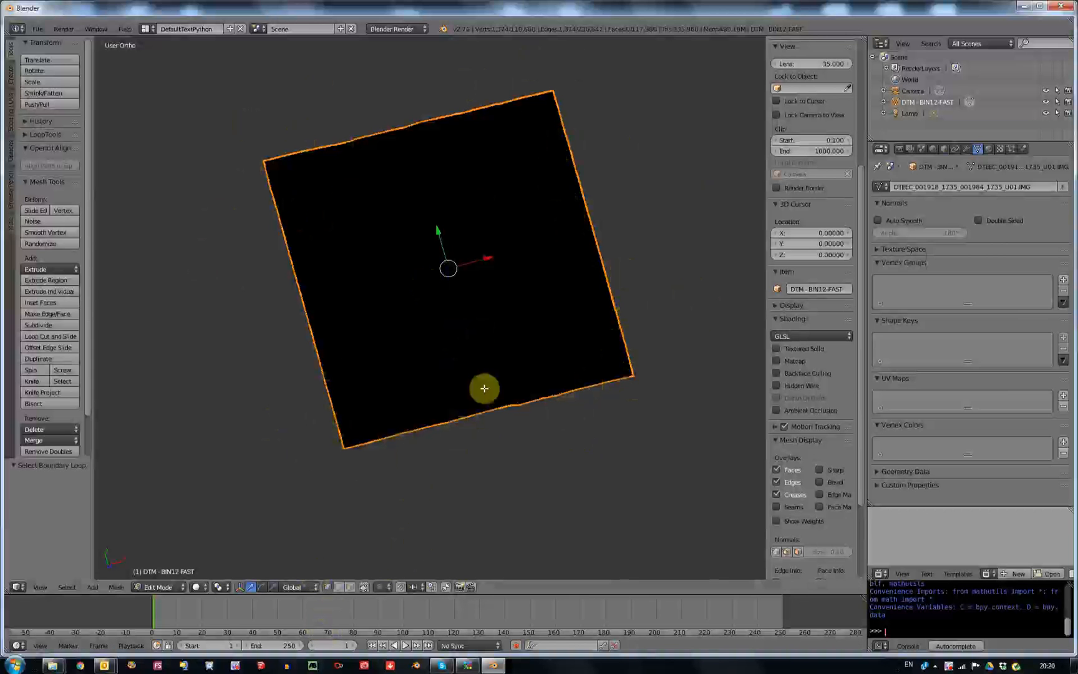
Clear the selection and try to pick the terrain's outer edges one by one as edge loops, starting with the lower edge
{"action": "key", "text": "a"}
{"action": "scroll", "coordinate": [524, 398], "scroll_direction": "up", "scroll_amount": 10}
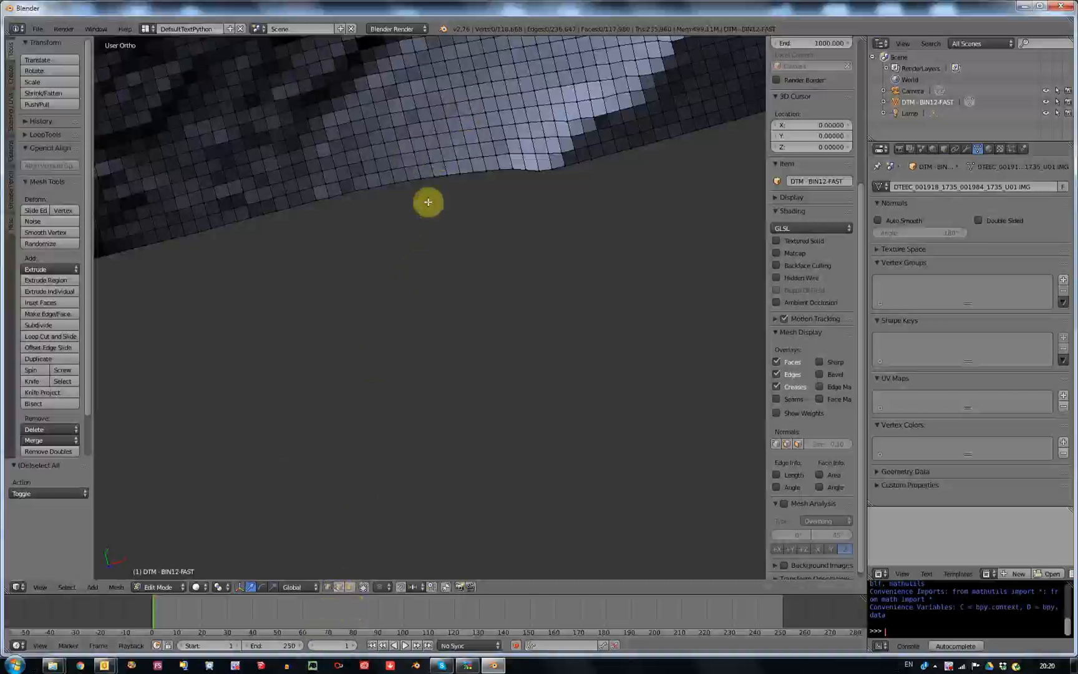
{"action": "left_click", "coordinate": [437, 177], "text": "alt"}
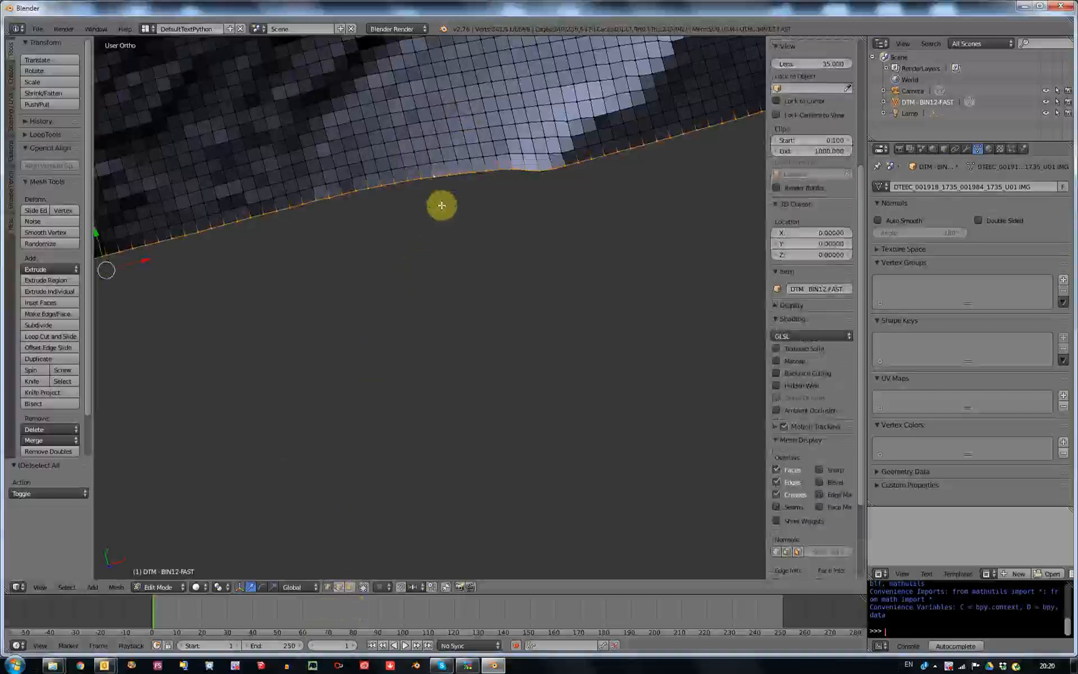
{"action": "scroll", "coordinate": [437, 212], "scroll_direction": "down", "scroll_amount": 10}
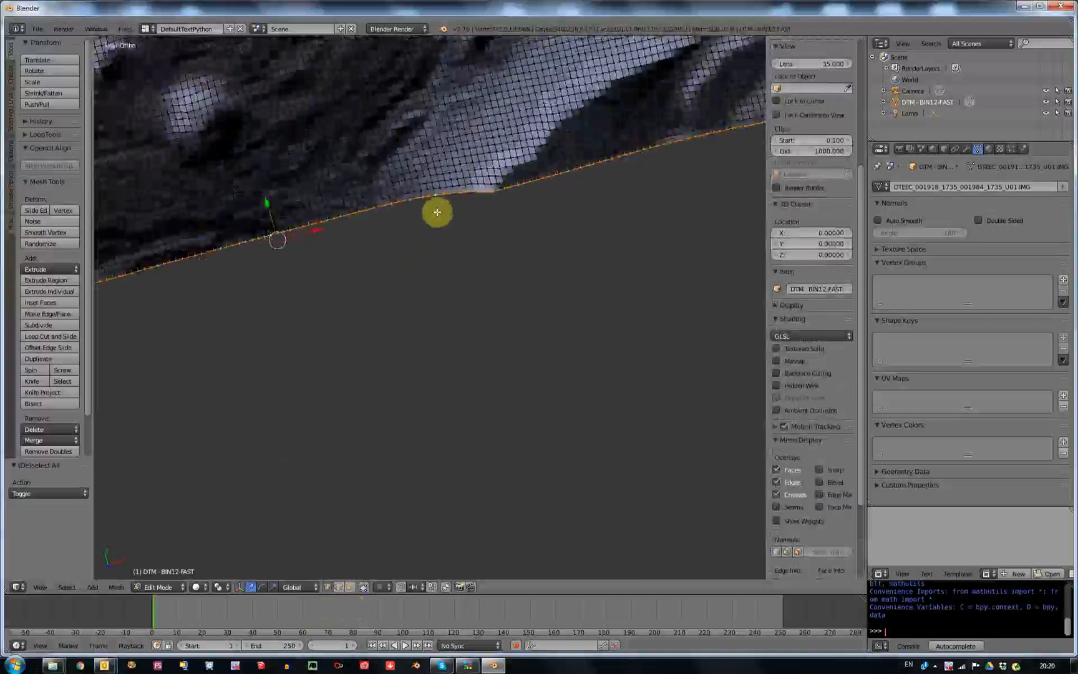
{"action": "scroll", "coordinate": [212, 236], "scroll_direction": "up", "scroll_amount": 3}
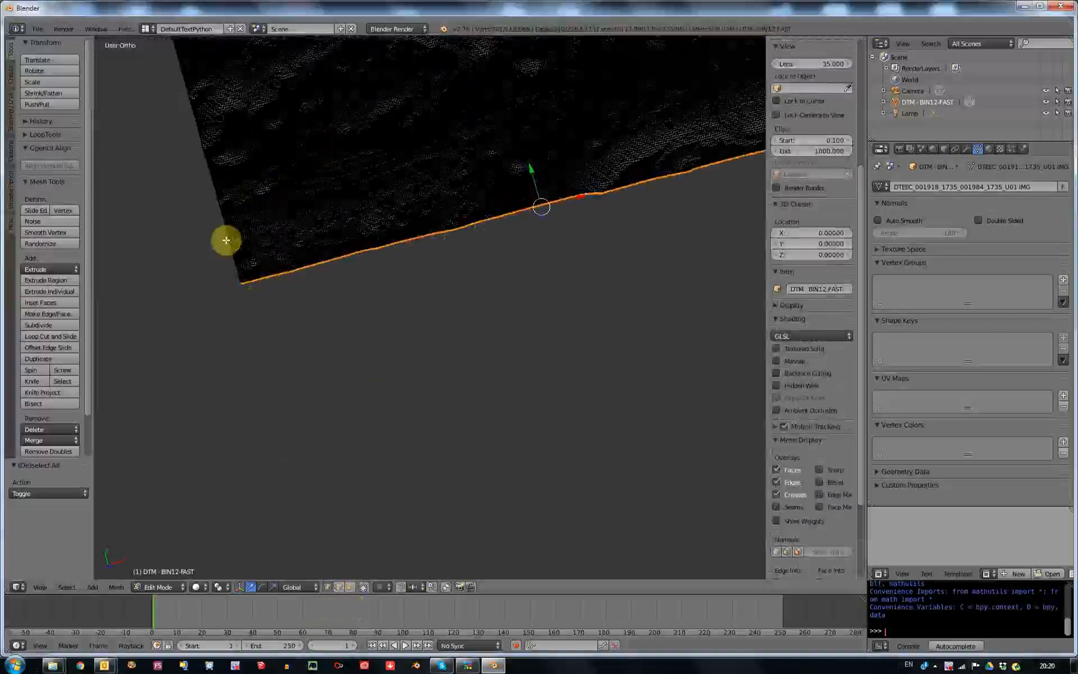
{"action": "scroll", "coordinate": [224, 237], "scroll_direction": "up", "scroll_amount": 3}
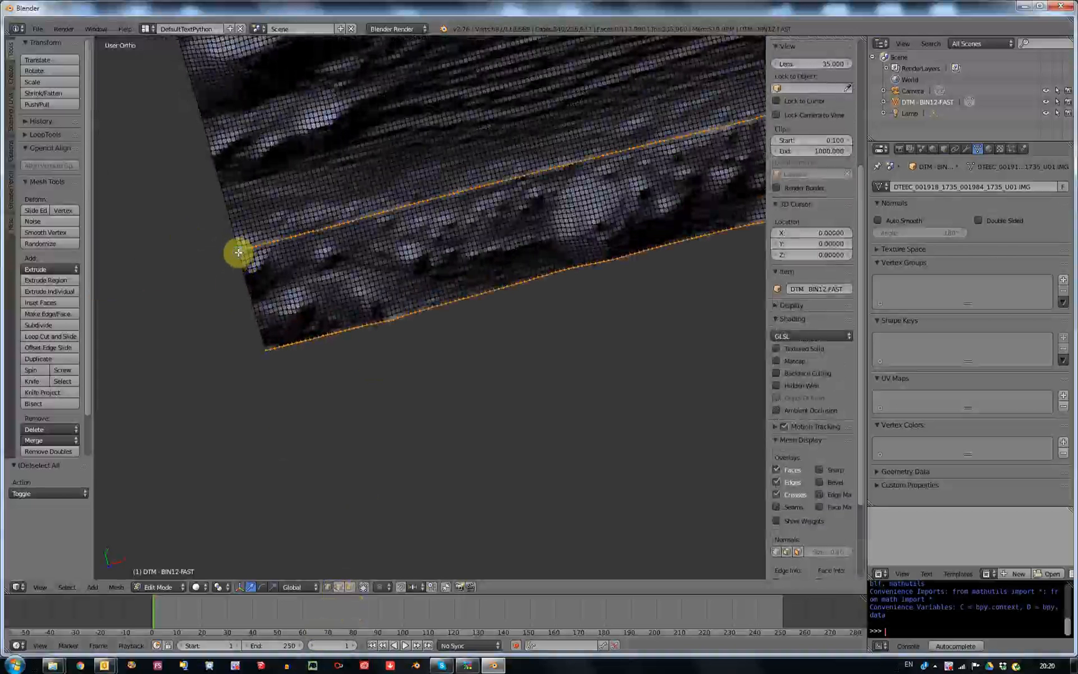
{"action": "right_click", "coordinate": [239, 253], "text": "alt+shift"}
{"action": "scroll", "coordinate": [324, 372], "scroll_direction": "down", "scroll_amount": 3}
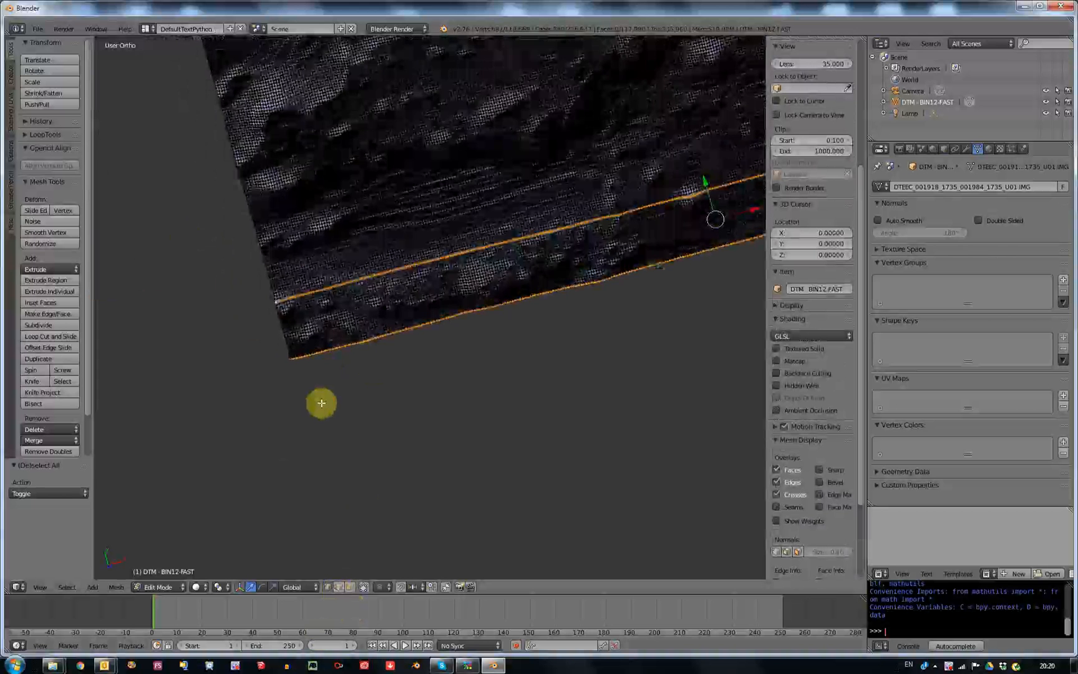
{"action": "scroll", "coordinate": [321, 400], "scroll_direction": "down", "scroll_amount": 2}
{"action": "scroll", "coordinate": [464, 309], "scroll_direction": "down", "scroll_amount": 2}
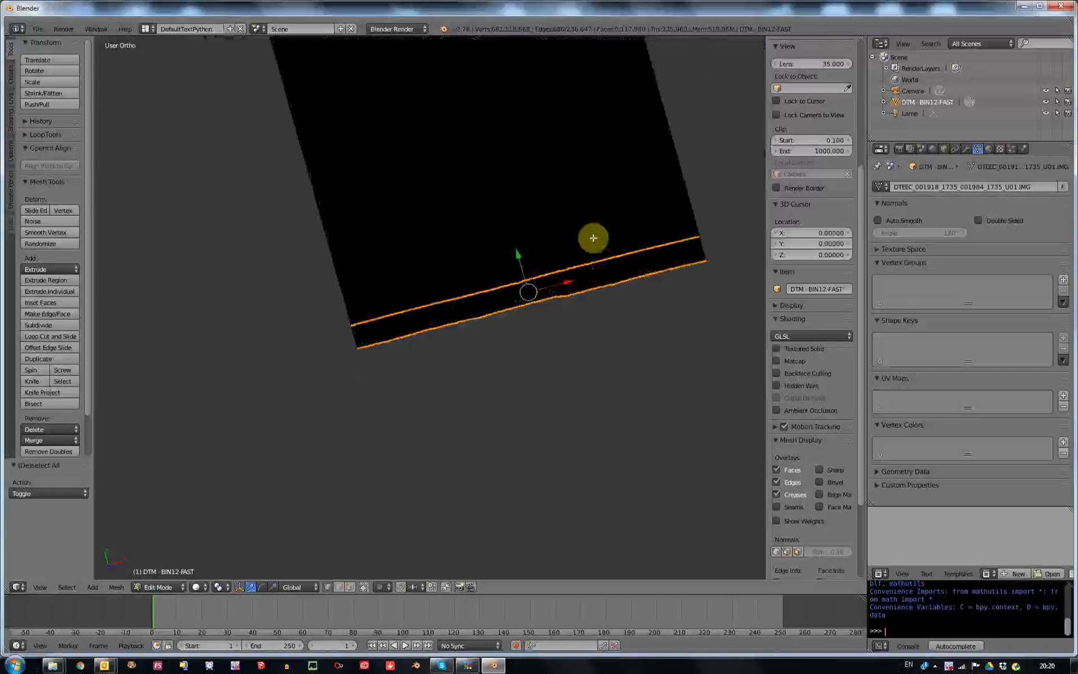
{"action": "middle_click_drag", "start_coordinate": [530, 281], "coordinate": [516, 388], "text": "shift"}
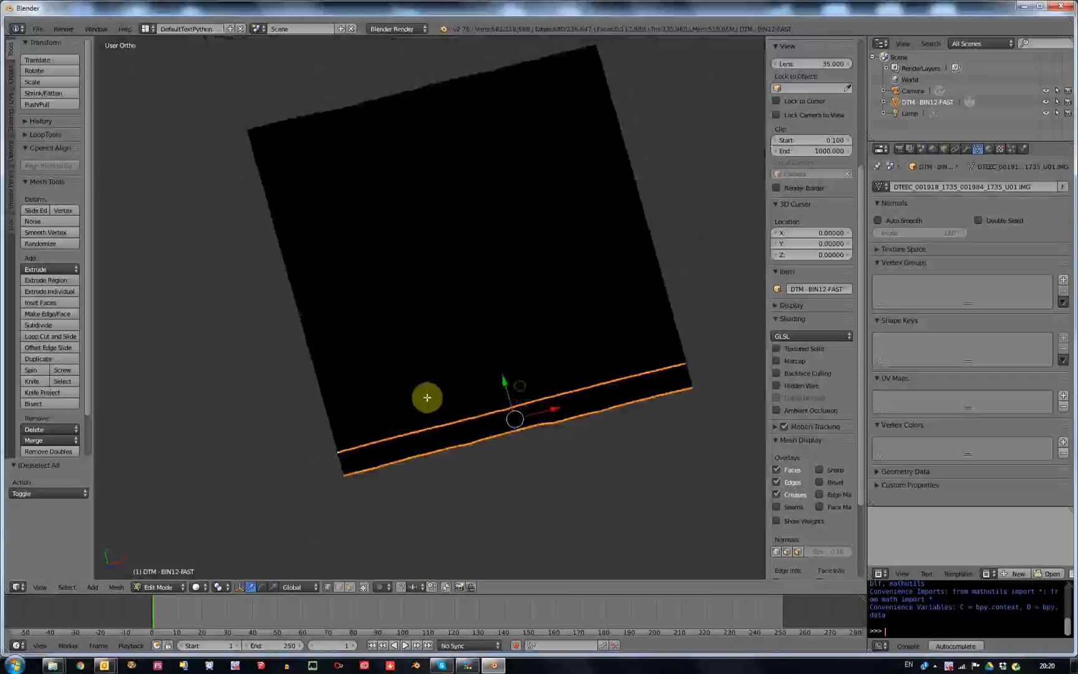
Replace the edge loop selection with the boundary loop of the entire terrain mesh
{"action": "key", "text": "a"}
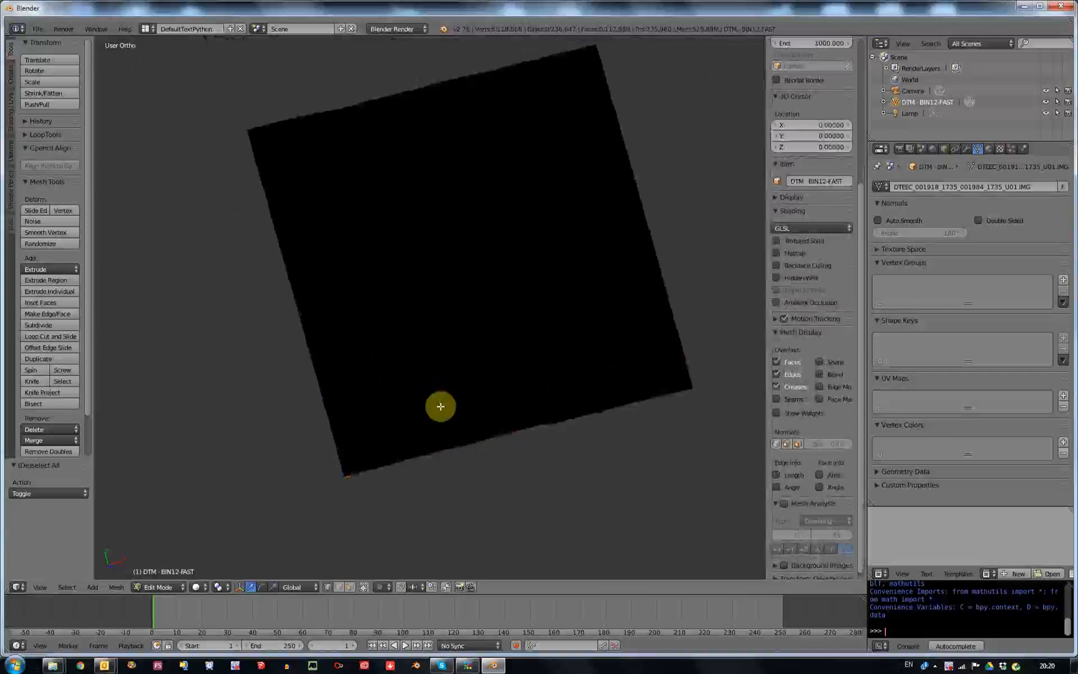
{"action": "key", "text": "a"}
{"action": "left_click", "coordinate": [67, 586]}
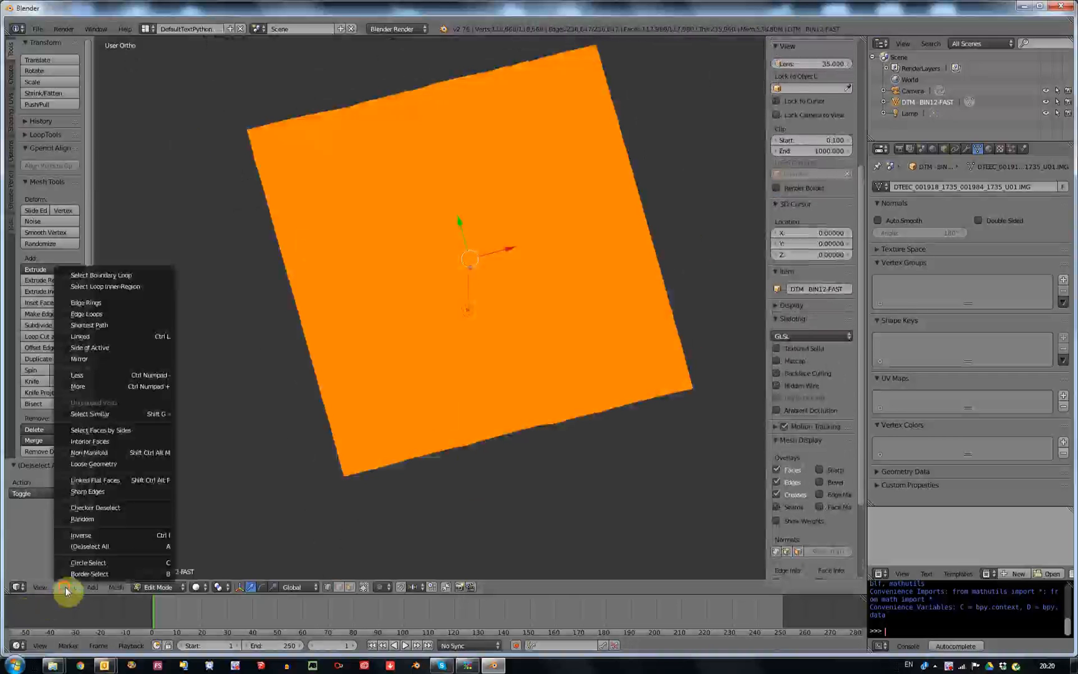
{"action": "left_click", "coordinate": [103, 276]}
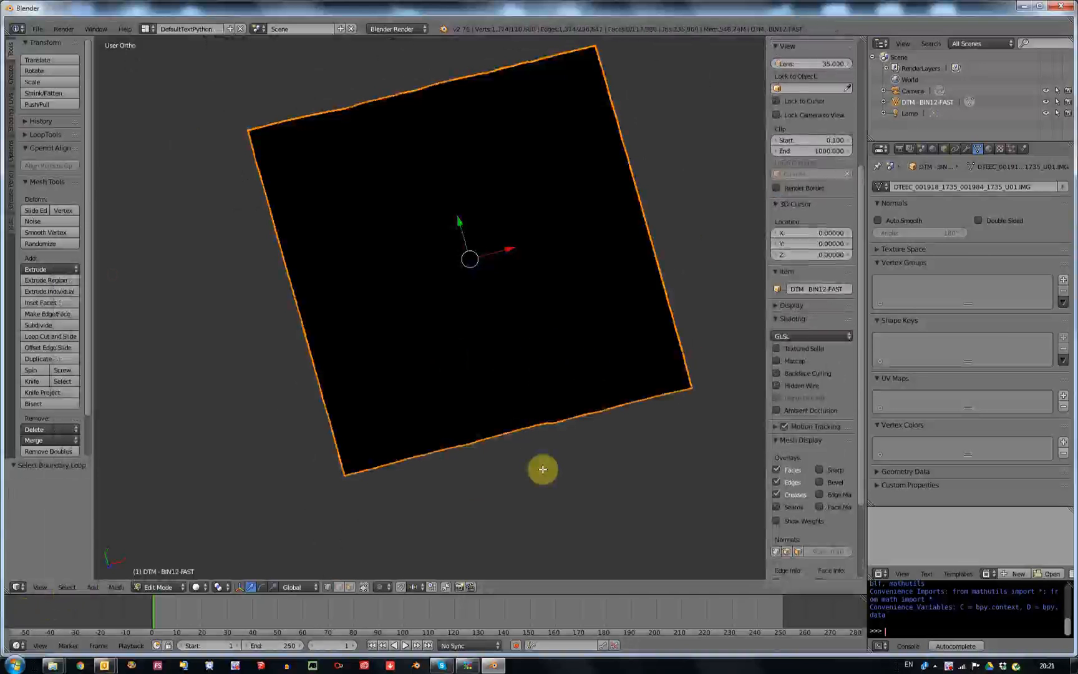
Extrude the terrain's boundary loop straight down along the global Z axis by about 4.6 units to form side walls
{"action": "key", "text": "KP_5"}
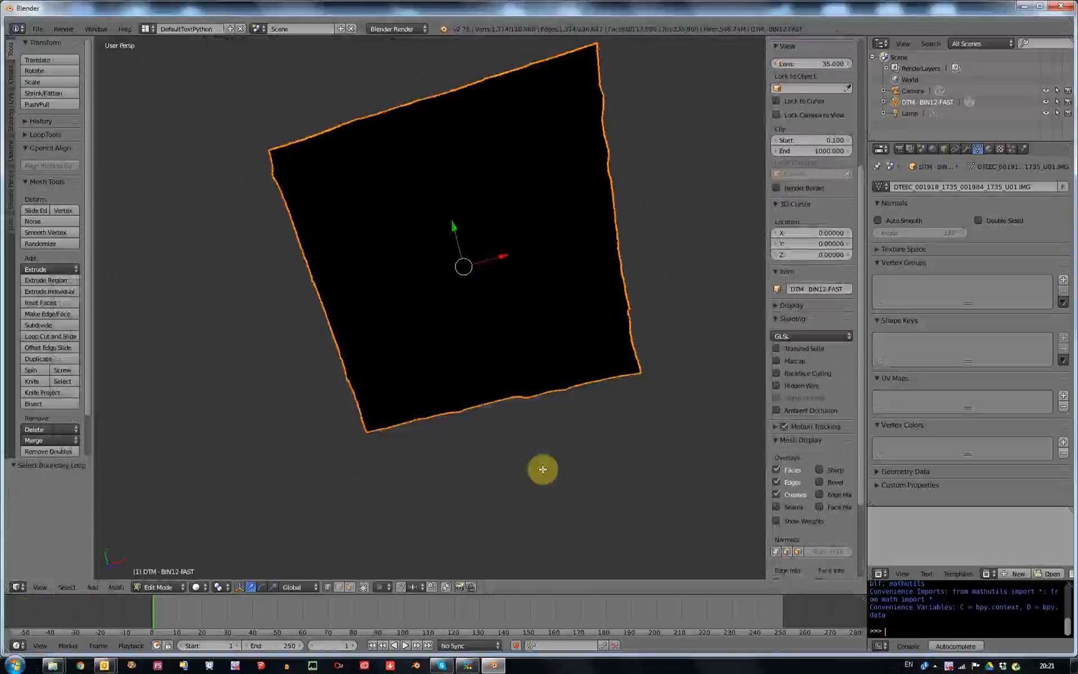
{"action": "key", "text": "KP_1"}
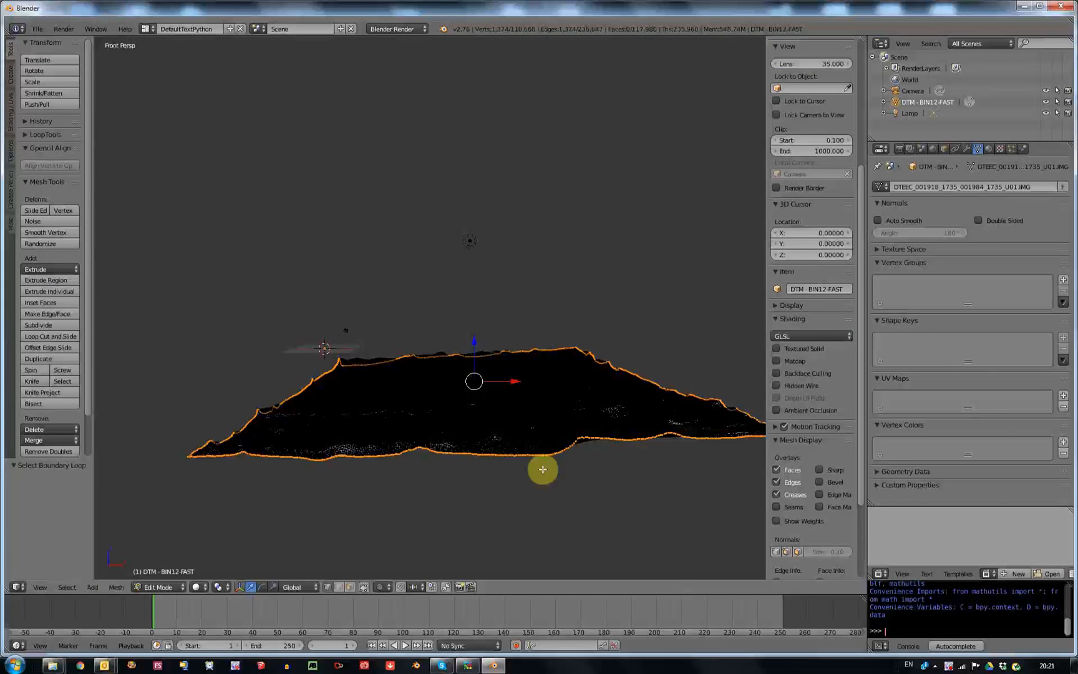
{"action": "key", "text": "KP_5"}
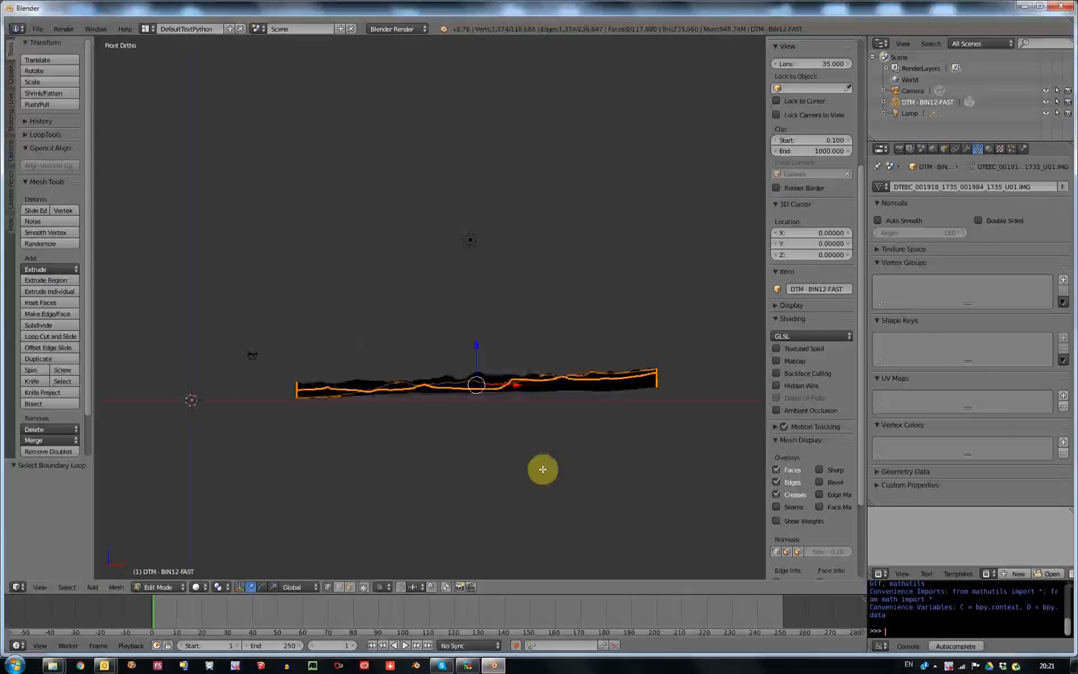
{"action": "scroll", "coordinate": [609, 491], "scroll_direction": "up", "scroll_amount": 2}
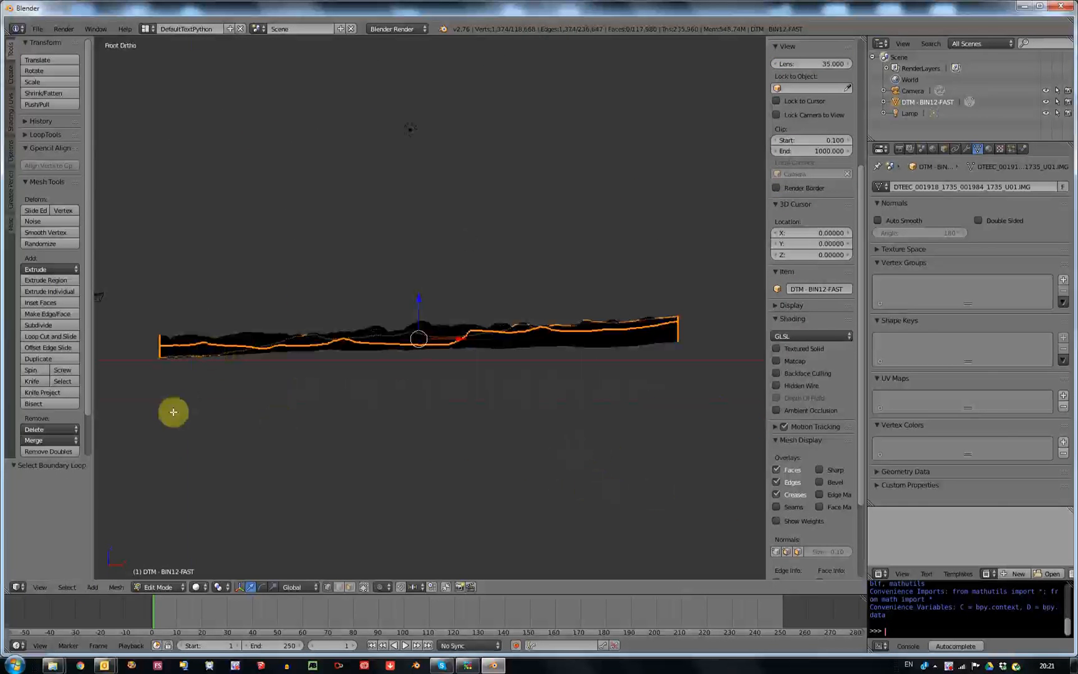
{"action": "middle_click_drag", "start_coordinate": [289, 364], "coordinate": [335, 373]}
{"action": "key", "text": "KP_1"}
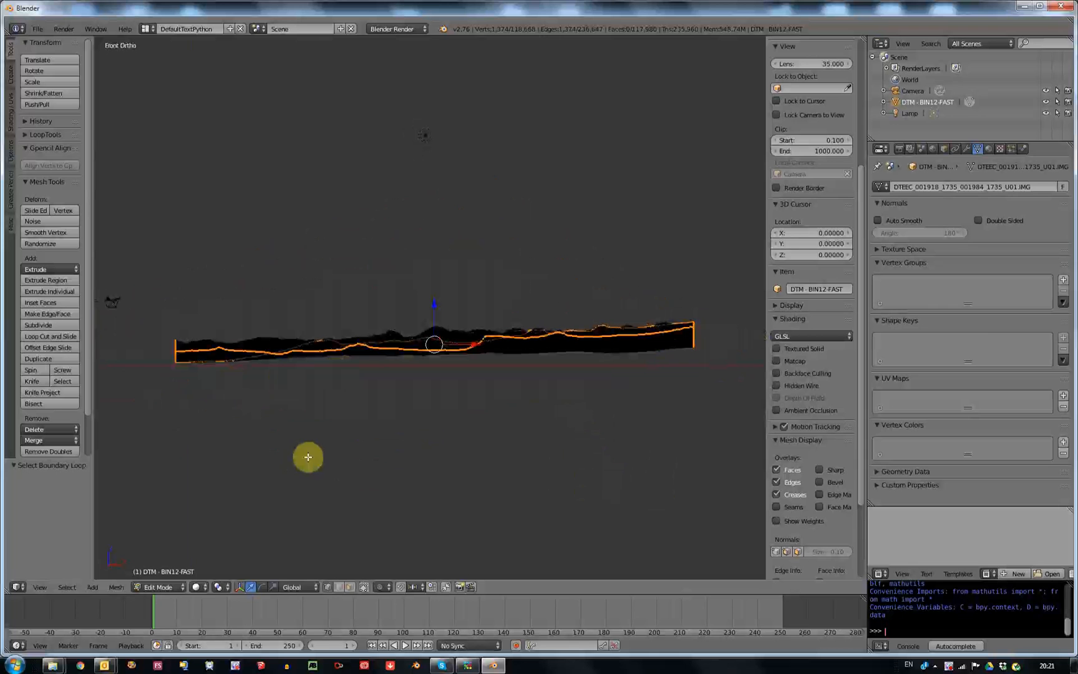
{"action": "key", "text": "e"}
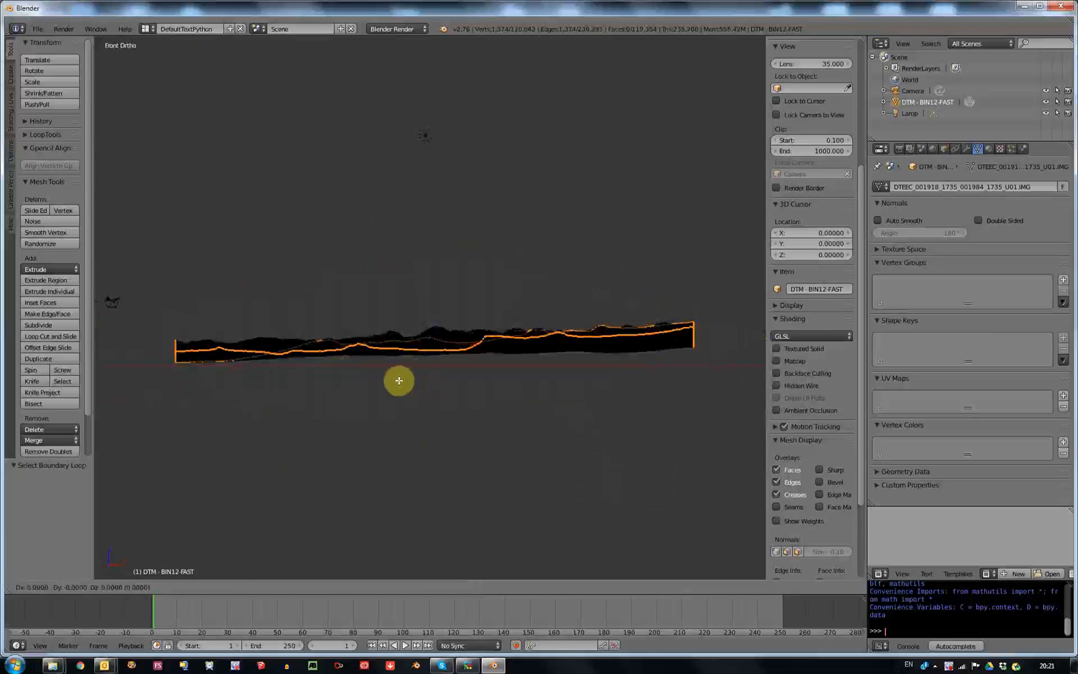
{"action": "key", "text": "z"}
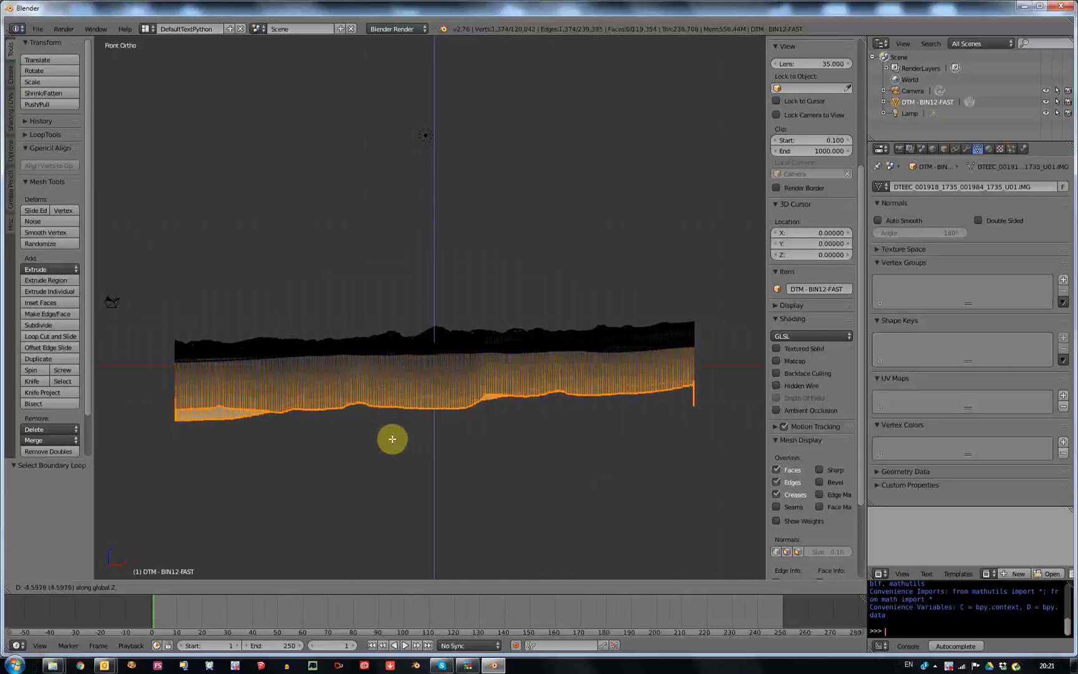
{"action": "left_click", "coordinate": [391, 438]}
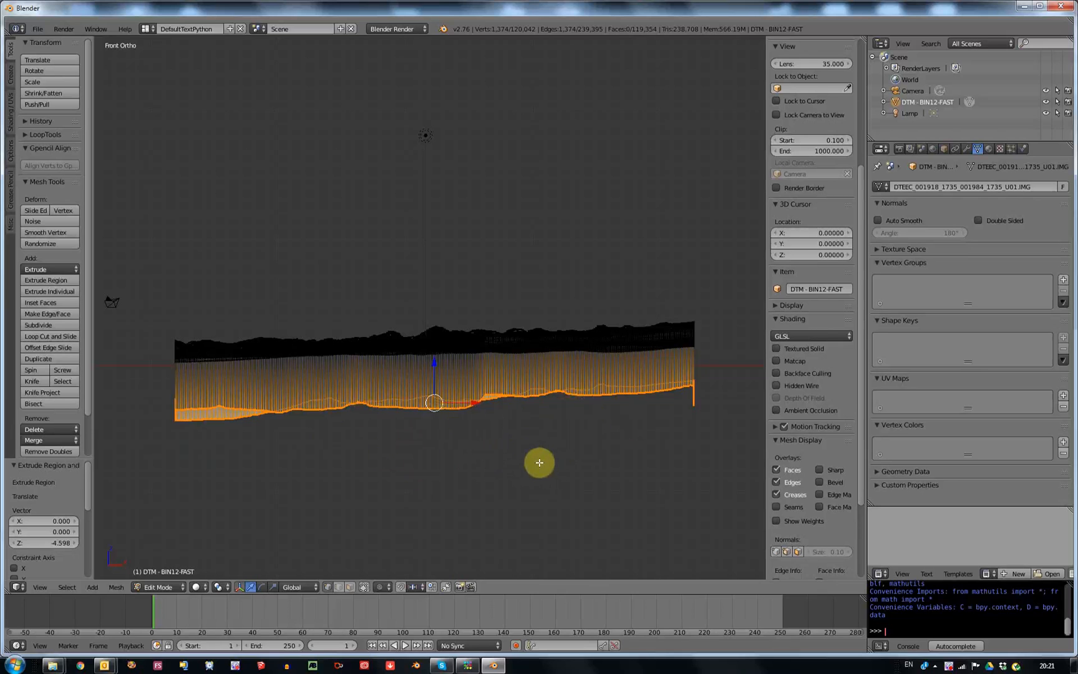
Flatten the extruded lower rim by scaling it to 0 along the Z axis
{"action": "key", "text": "s"}
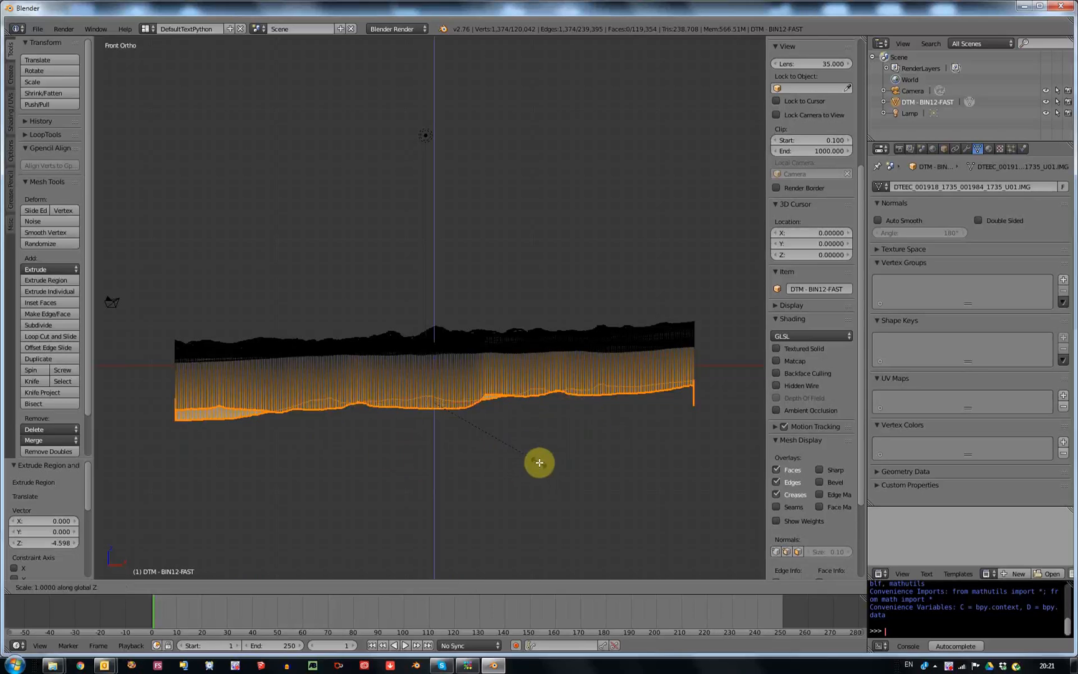
{"action": "type", "text": "0"}
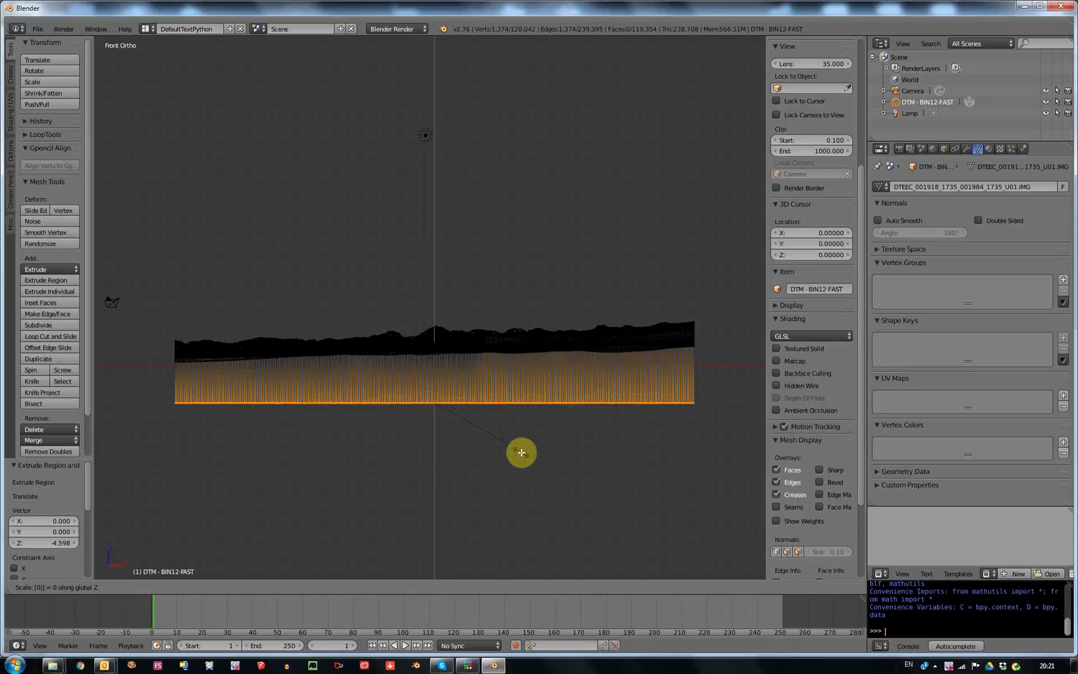
{"action": "key", "text": "Return"}
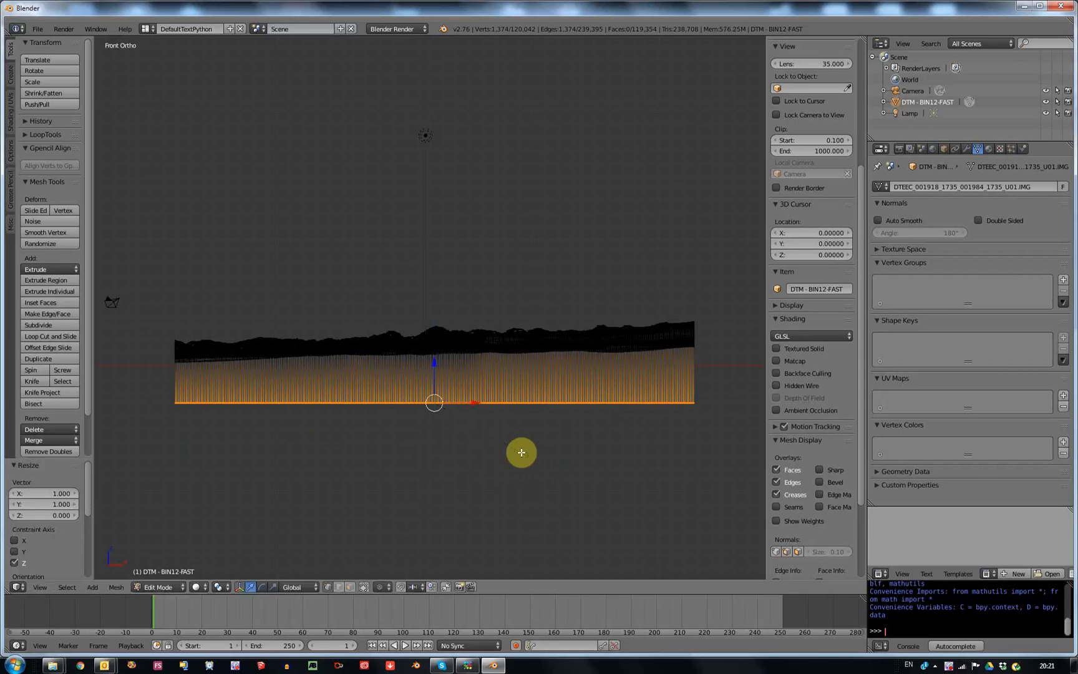
Inspect the terrain's new side walls and flat lower rim from several angles, and look over the available mesh operations
{"action": "mouse_move", "coordinate": [510, 396]}
{"action": "middle_mouse_down"}
{"action": "mouse_move", "coordinate": [489, 373]}
{"action": "mouse_move", "coordinate": [436, 368]}
{"action": "mouse_move", "coordinate": [407, 410]}
{"action": "mouse_move", "coordinate": [484, 328]}
{"action": "mouse_move", "coordinate": [580, 362]}
{"action": "mouse_move", "coordinate": [544, 363]}
{"action": "mouse_move", "coordinate": [554, 342]}
{"action": "mouse_move", "coordinate": [518, 398]}
{"action": "middle_mouse_up"}
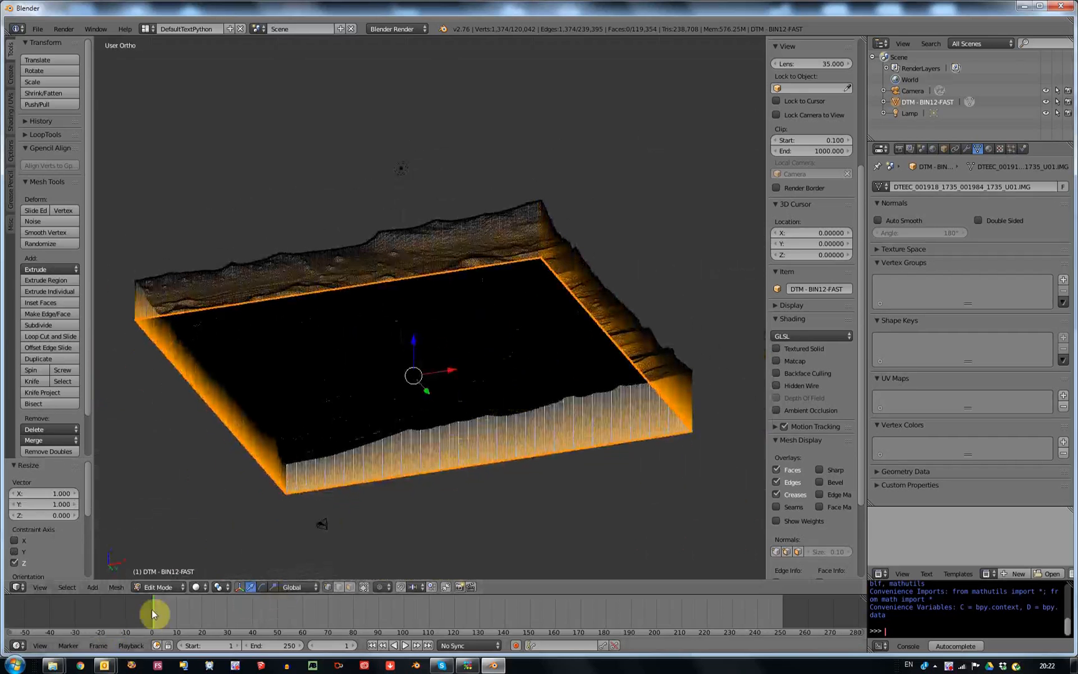
{"action": "left_click", "coordinate": [113, 588]}
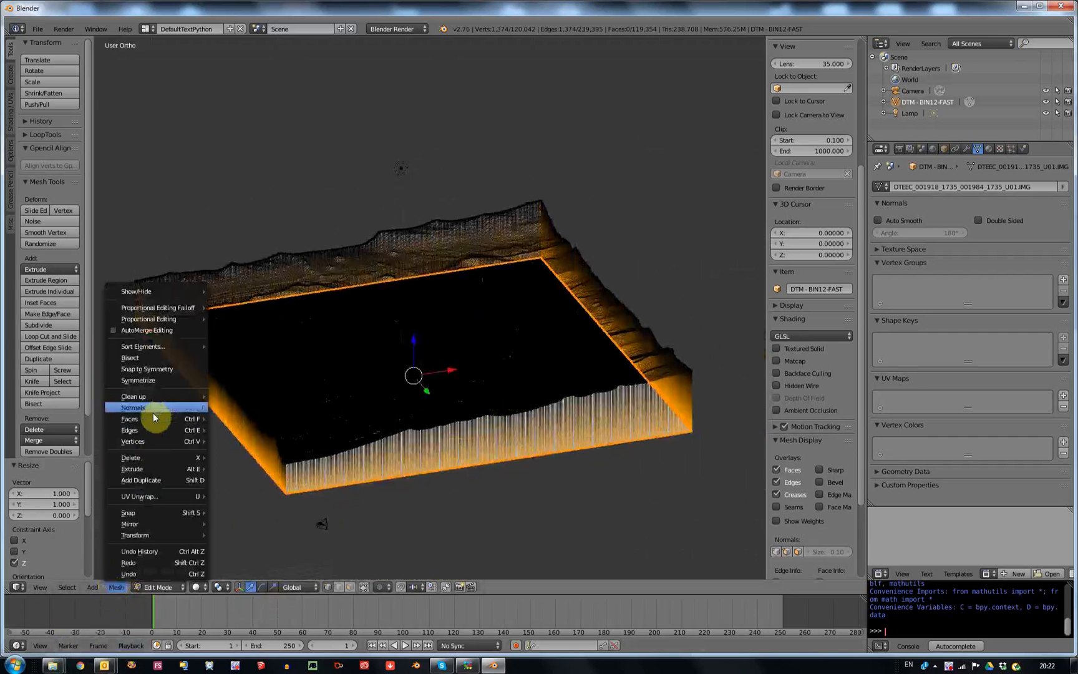
{"action": "mouse_move", "coordinate": [150, 420]}
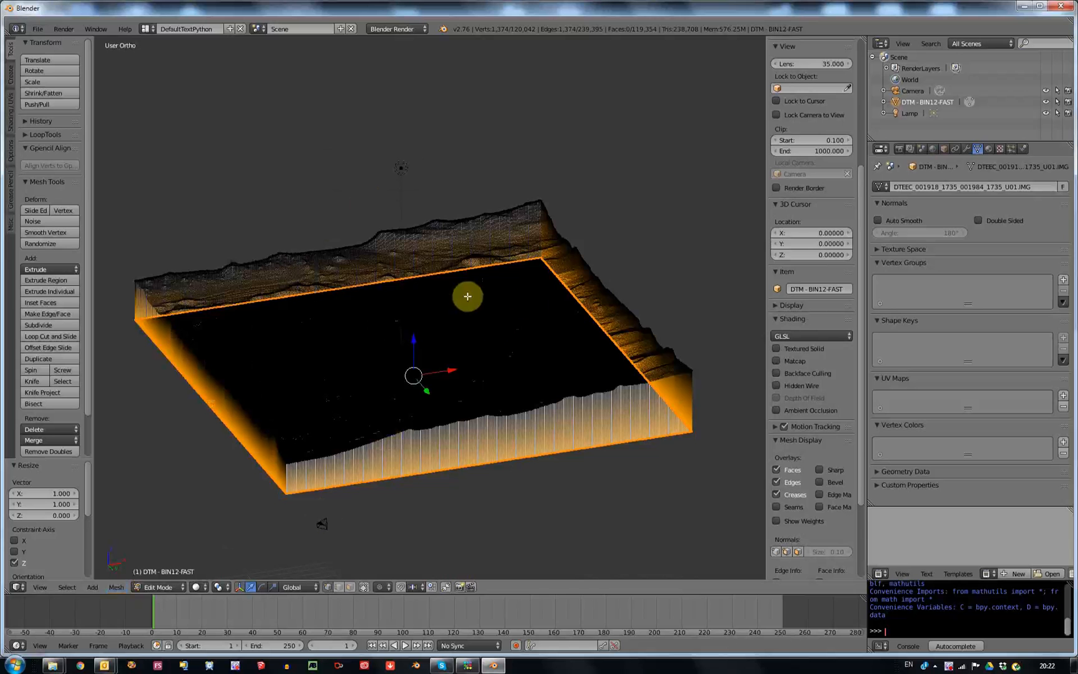
{"action": "mouse_move", "coordinate": [578, 413]}
{"action": "middle_mouse_down"}
{"action": "mouse_move", "coordinate": [587, 441]}
{"action": "mouse_move", "coordinate": [592, 396]}
{"action": "mouse_move", "coordinate": [592, 409]}
{"action": "mouse_move", "coordinate": [582, 404]}
{"action": "middle_mouse_up"}
{"action": "middle_click_drag", "start_coordinate": [481, 404], "coordinate": [500, 421]}
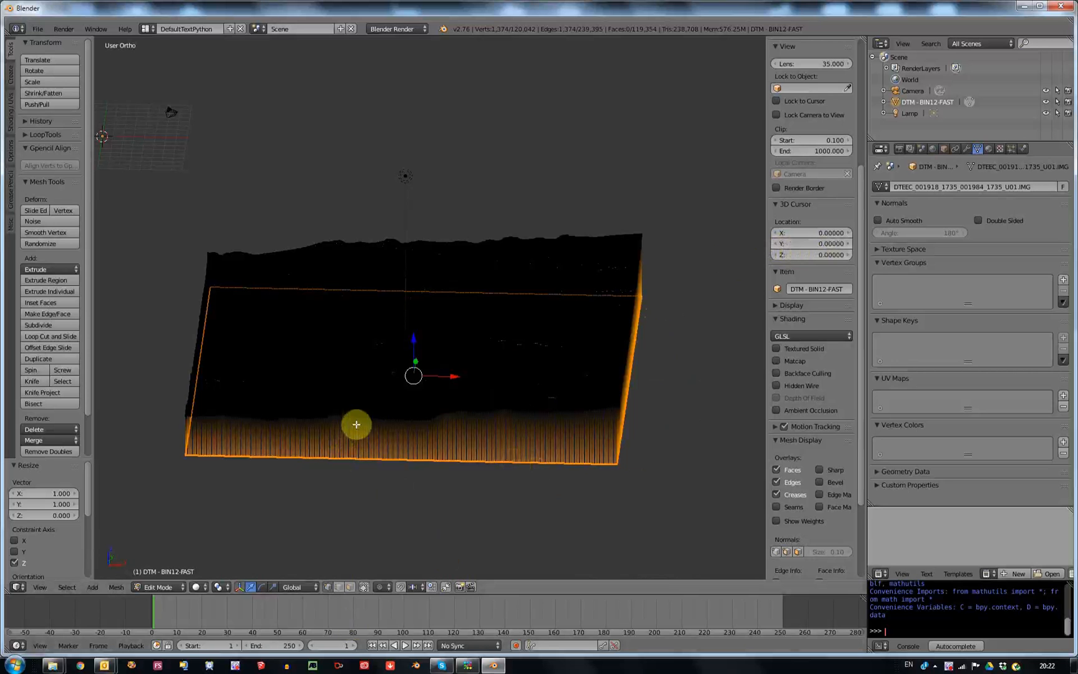
Fill the flattened lower rim with a face to close the terrain's base, and return to Object Mode
{"action": "key", "text": "f"}
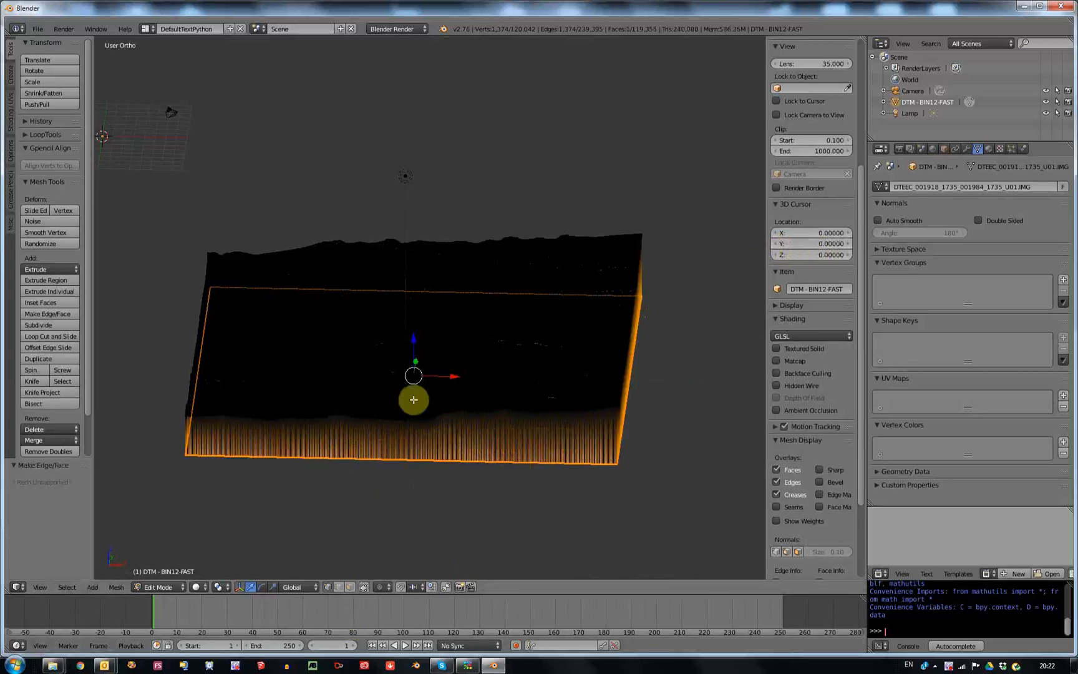
{"action": "middle_click_drag", "start_coordinate": [426, 445], "coordinate": [434, 459]}
{"action": "middle_click_drag", "start_coordinate": [432, 393], "coordinate": [433, 396]}
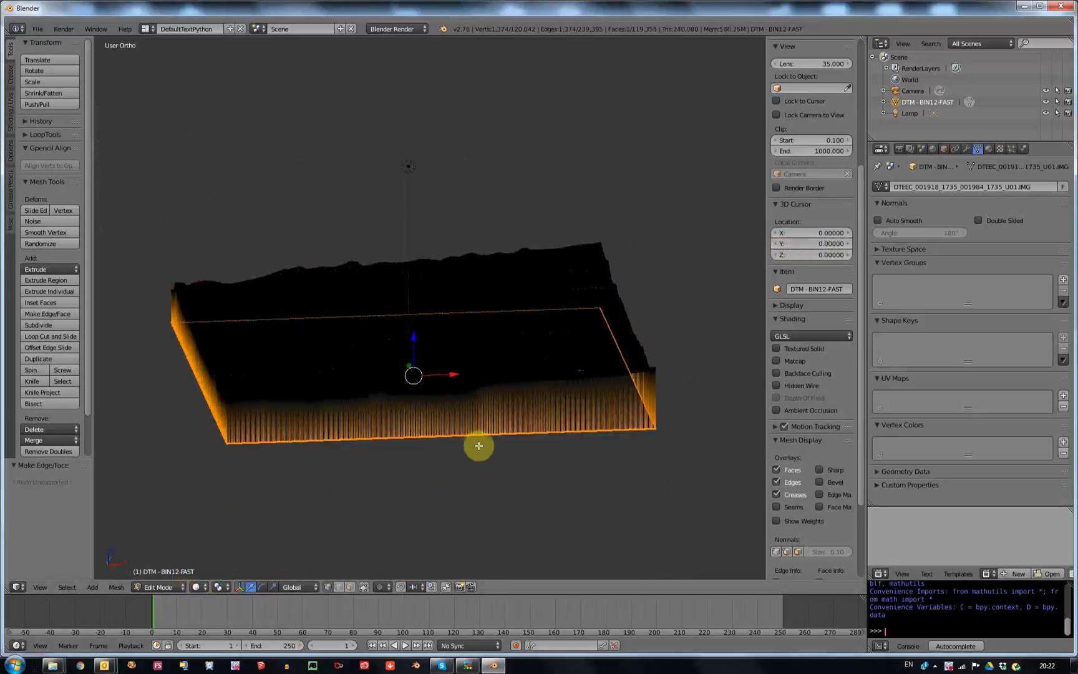
{"action": "key", "text": "Tab"}
{"action": "middle_click_drag", "start_coordinate": [551, 445], "coordinate": [523, 379]}
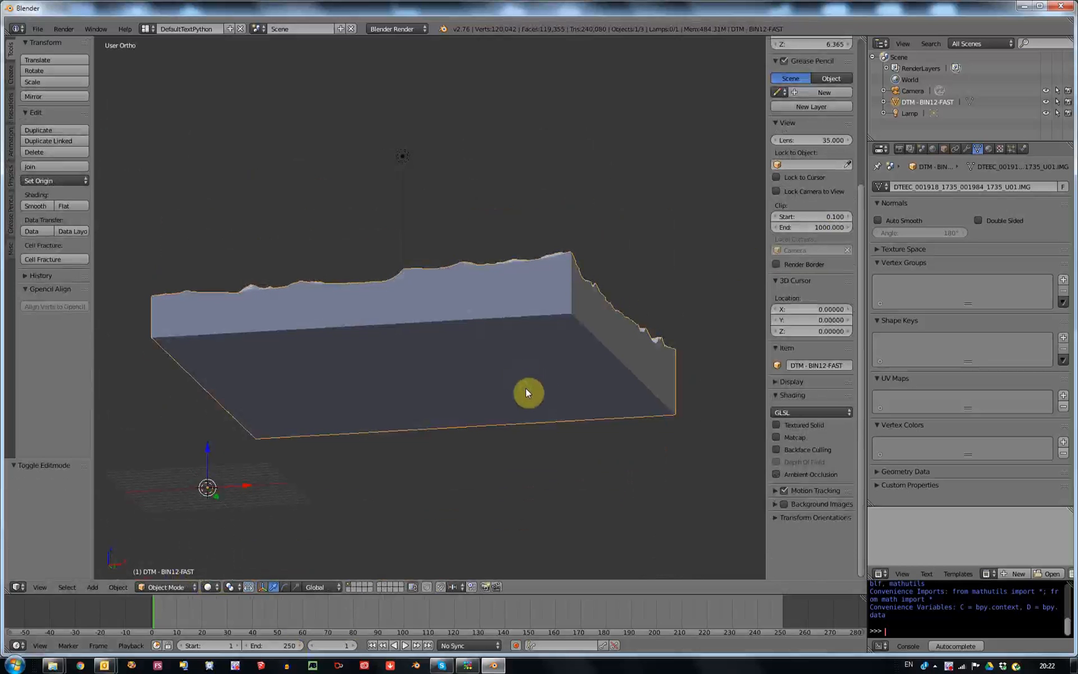
{"action": "scroll", "coordinate": [526, 368], "scroll_direction": "down", "scroll_amount": 2}
{"action": "scroll", "coordinate": [535, 360], "scroll_direction": "up", "scroll_amount": 5}
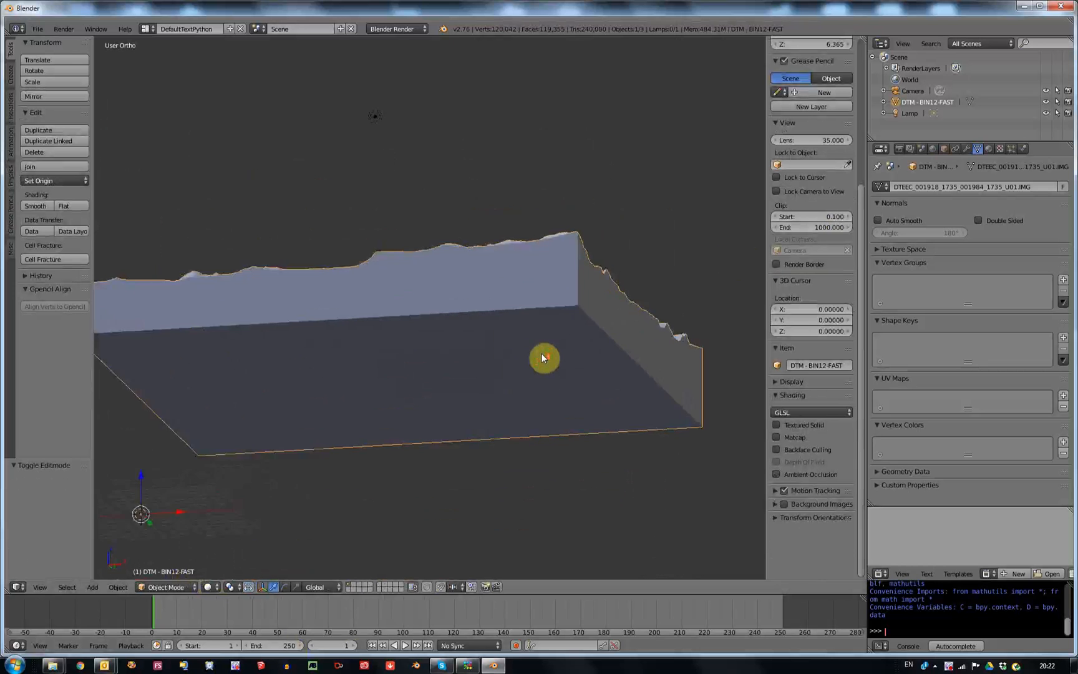
{"action": "middle_click_drag", "start_coordinate": [572, 323], "coordinate": [569, 414]}
{"action": "key", "text": "Tab"}
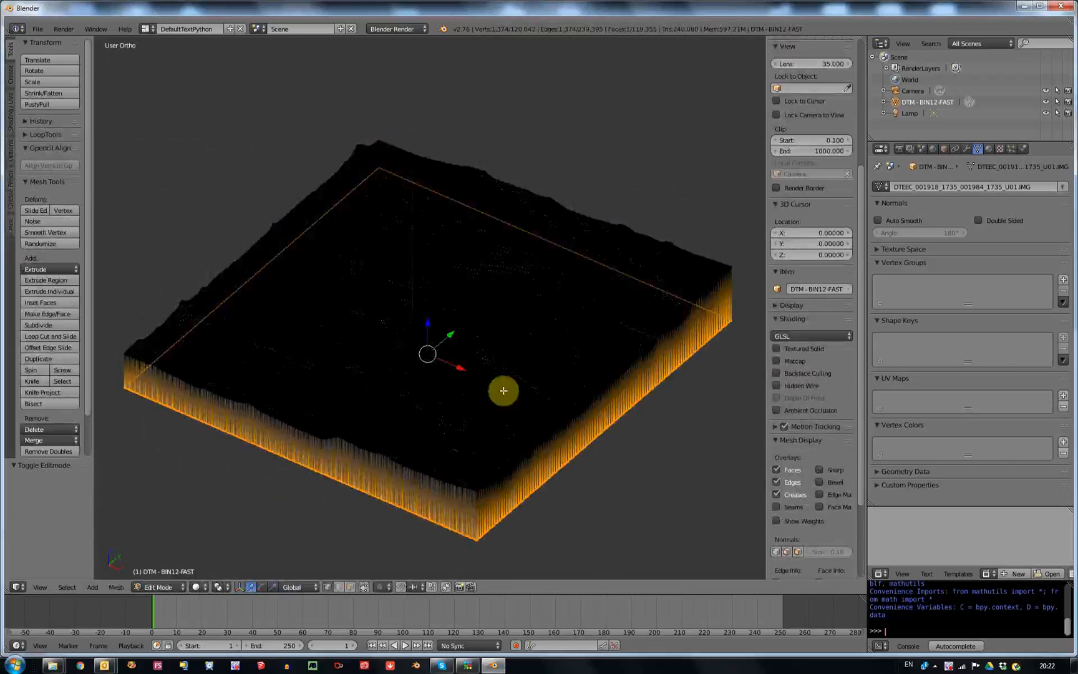
{"action": "key", "text": "Tab"}
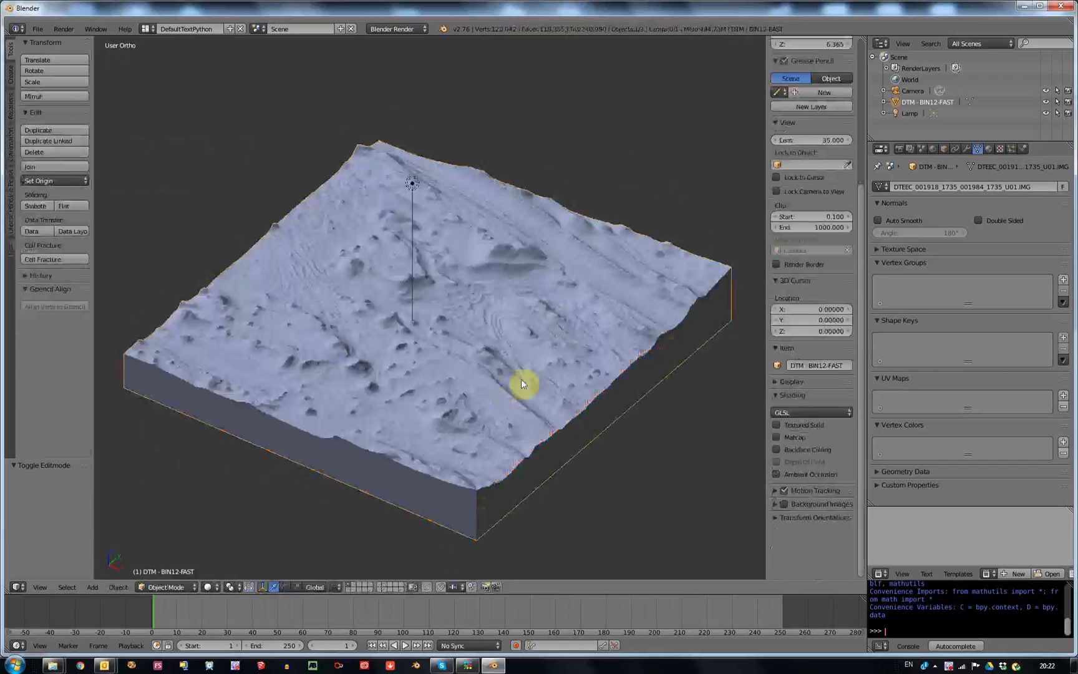
Change the viewport shading to Texture so the terrain is displayed with its colour image
{"action": "left_click", "coordinate": [228, 588]}
{"action": "left_click", "coordinate": [230, 547]}
{"action": "left_click", "coordinate": [211, 588]}
{"action": "left_click", "coordinate": [232, 537]}
Examine the terrain's colour texture from above at several magnifications, including the borders, and look over the solid block's mesh
{"action": "middle_click_drag", "start_coordinate": [489, 363], "coordinate": [319, 246]}
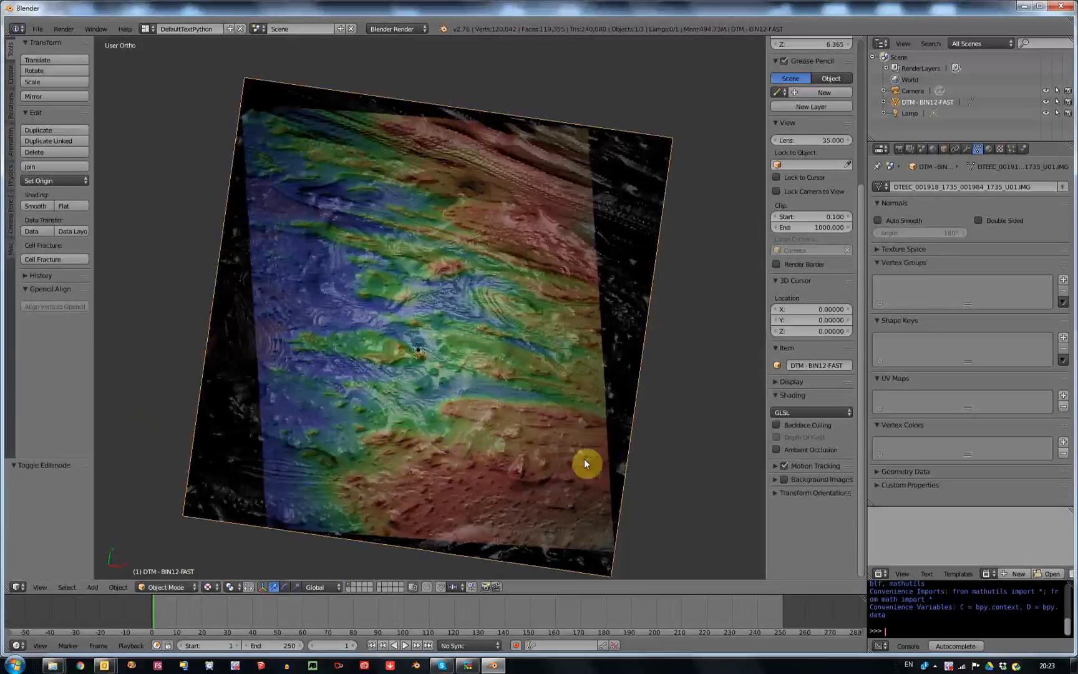
{"action": "scroll", "coordinate": [611, 348], "scroll_direction": "up", "scroll_amount": 1}
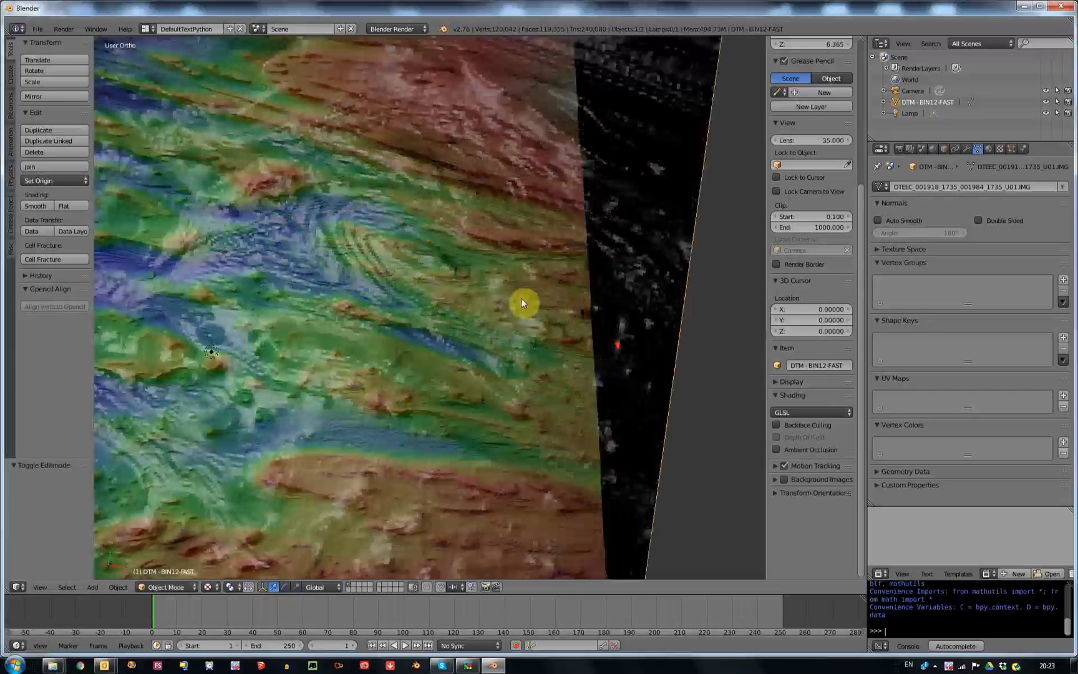
{"action": "scroll", "coordinate": [520, 298], "scroll_direction": "up", "scroll_amount": 1}
{"action": "scroll", "coordinate": [474, 333], "scroll_direction": "up", "scroll_amount": 1}
{"action": "middle_click_drag", "start_coordinate": [368, 421], "coordinate": [384, 574]}
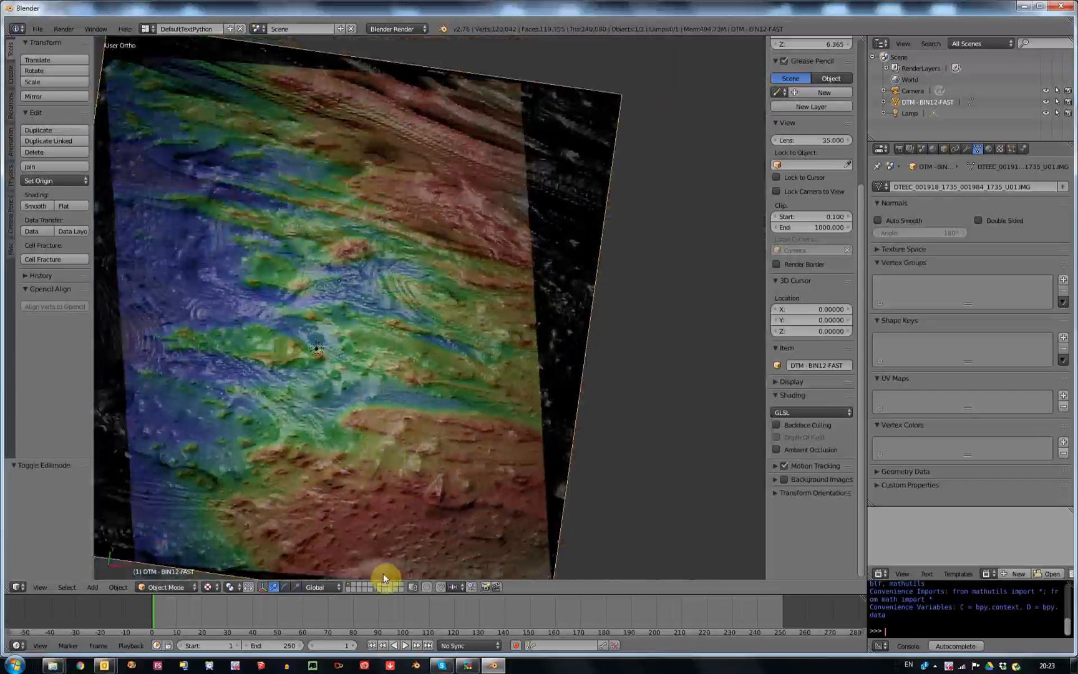
{"action": "scroll", "coordinate": [422, 540], "scroll_direction": "up", "scroll_amount": 8}
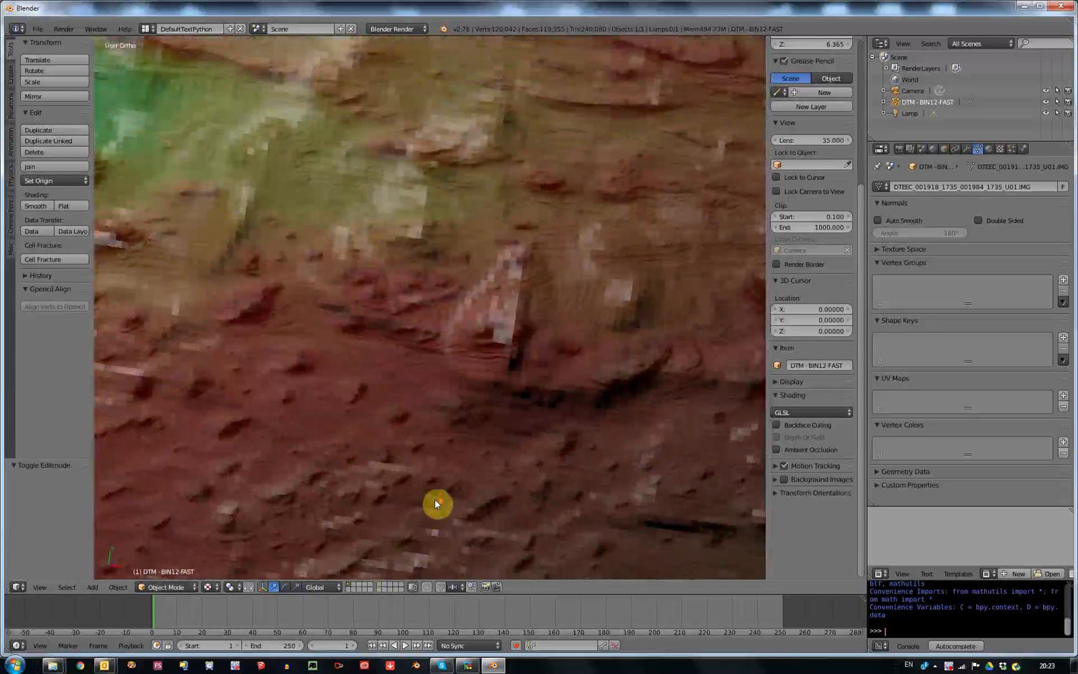
{"action": "scroll", "coordinate": [434, 501], "scroll_direction": "down", "scroll_amount": 10}
{"action": "scroll", "coordinate": [539, 346], "scroll_direction": "down", "scroll_amount": 3}
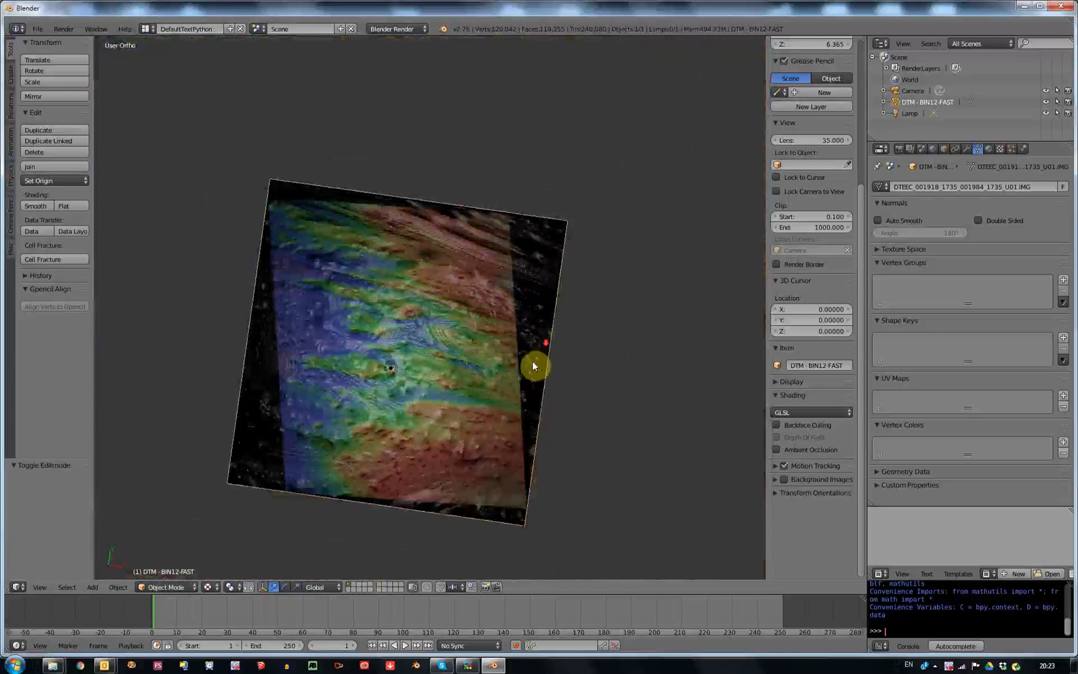
{"action": "scroll", "coordinate": [471, 376], "scroll_direction": "up", "scroll_amount": 4}
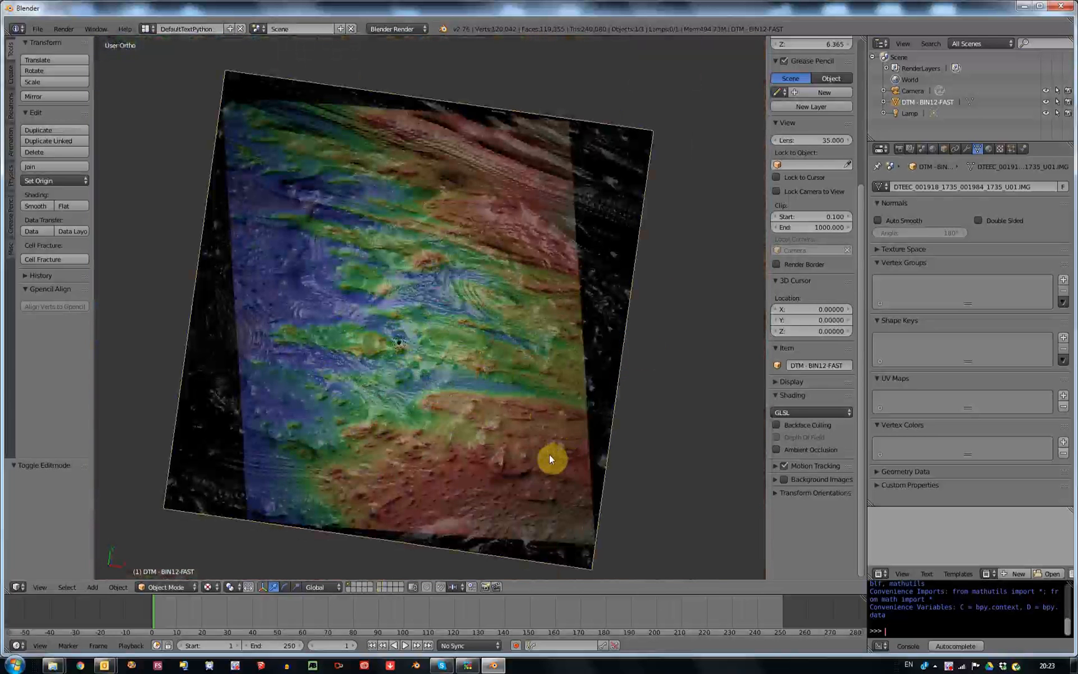
{"action": "scroll", "coordinate": [549, 450], "scroll_direction": "down", "scroll_amount": 4}
{"action": "middle_click_drag", "start_coordinate": [499, 471], "coordinate": [659, 355]}
{"action": "key", "text": "Tab"}
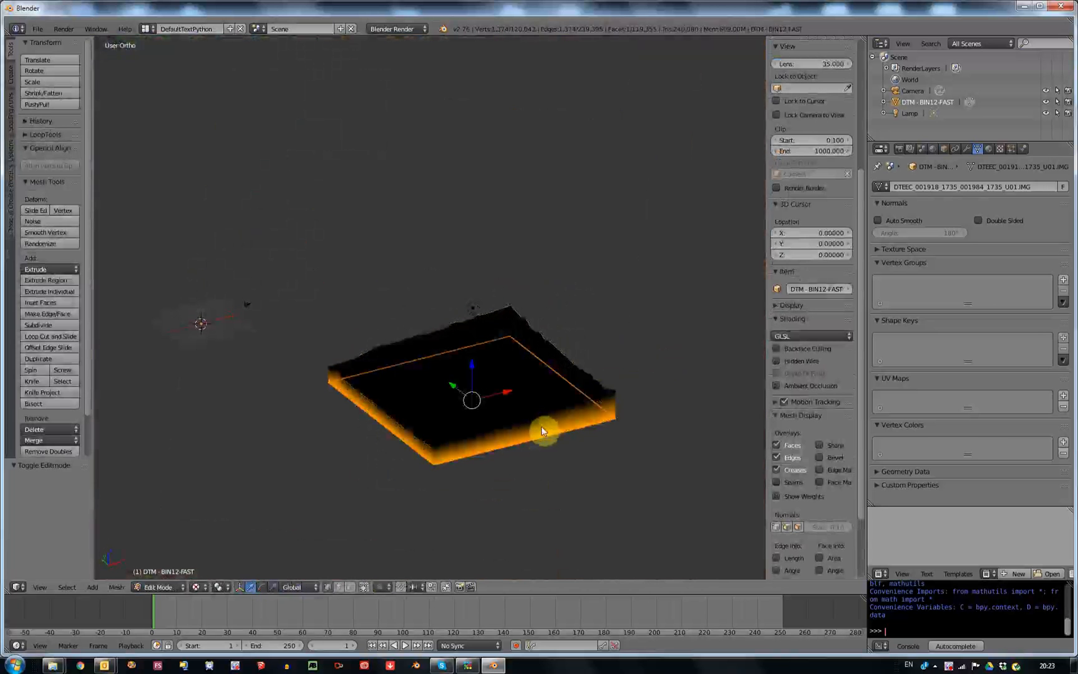
{"action": "key", "text": "Tab"}
{"action": "mouse_move", "coordinate": [615, 383]}
{"action": "middle_mouse_down"}
{"action": "mouse_move", "coordinate": [581, 364]}
{"action": "mouse_move", "coordinate": [598, 365]}
{"action": "mouse_move", "coordinate": [603, 393]}
{"action": "middle_mouse_up"}
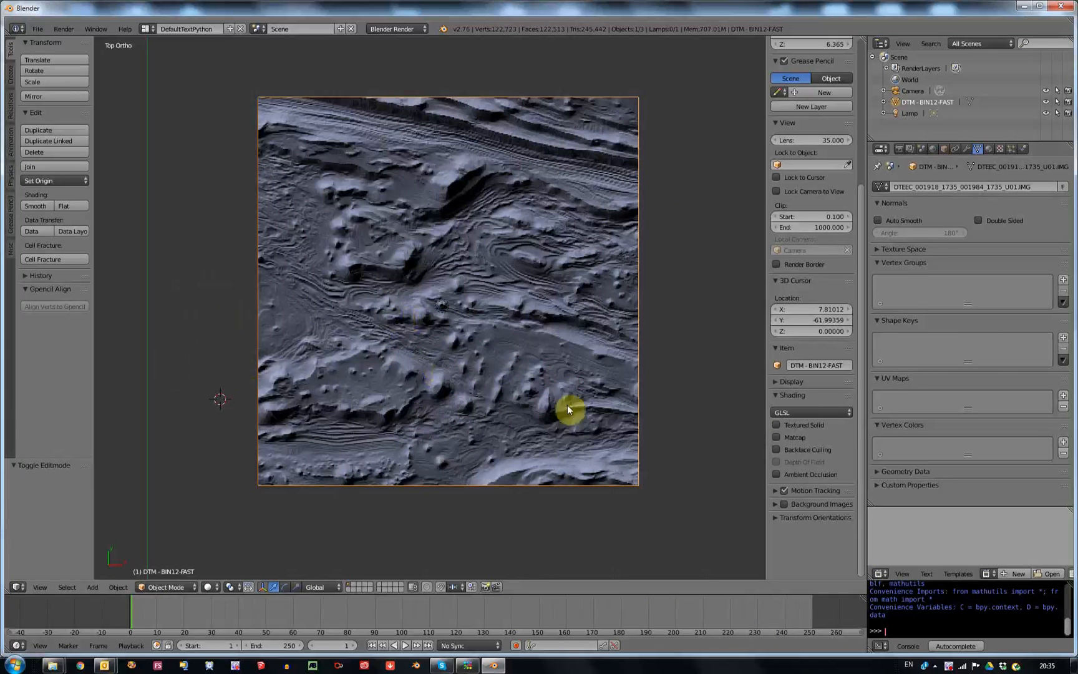
Cut diagonally across the terrain's upper-right corner in top view using the Knife tool with cut through enabled
{"action": "key", "text": "Tab"}
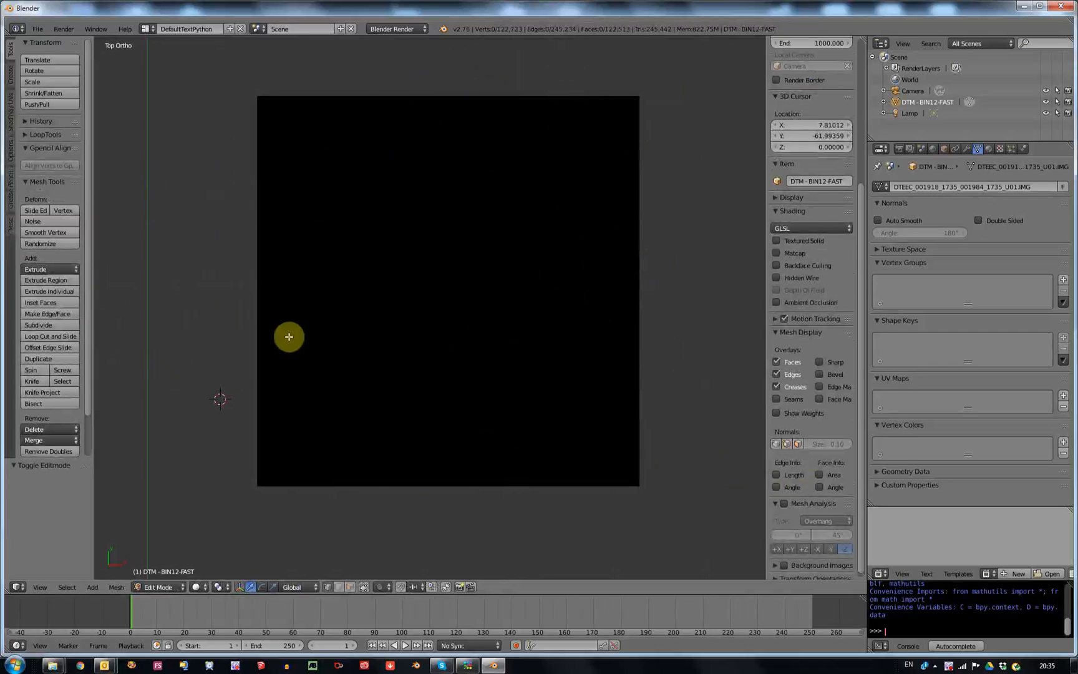
{"action": "left_click", "coordinate": [29, 382]}
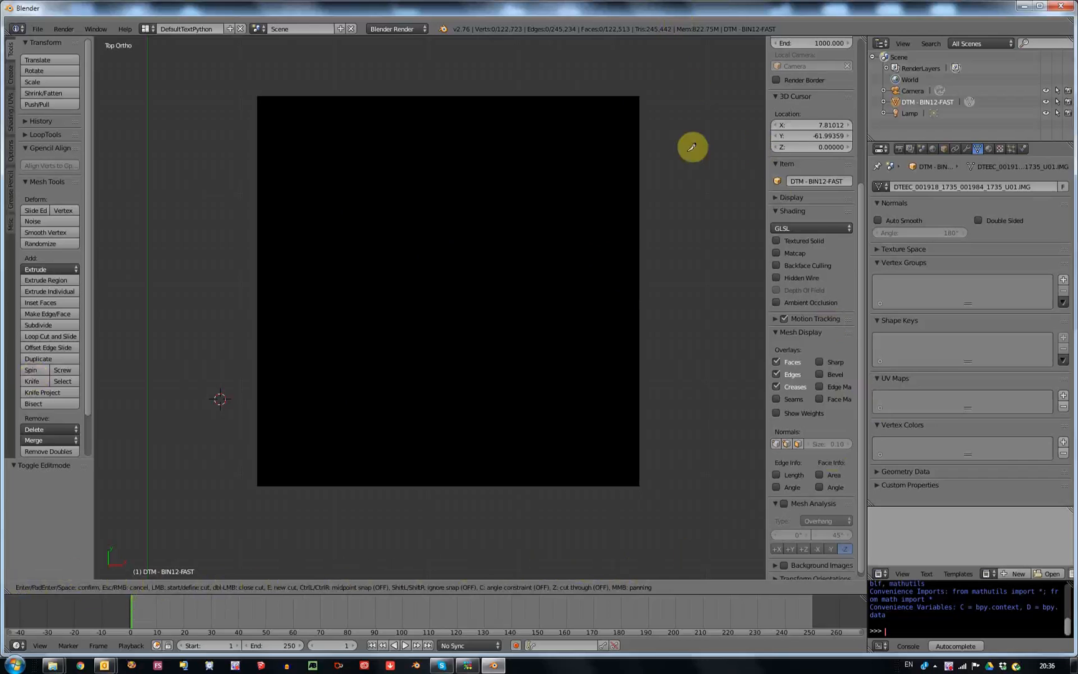
{"action": "left_click", "coordinate": [635, 136]}
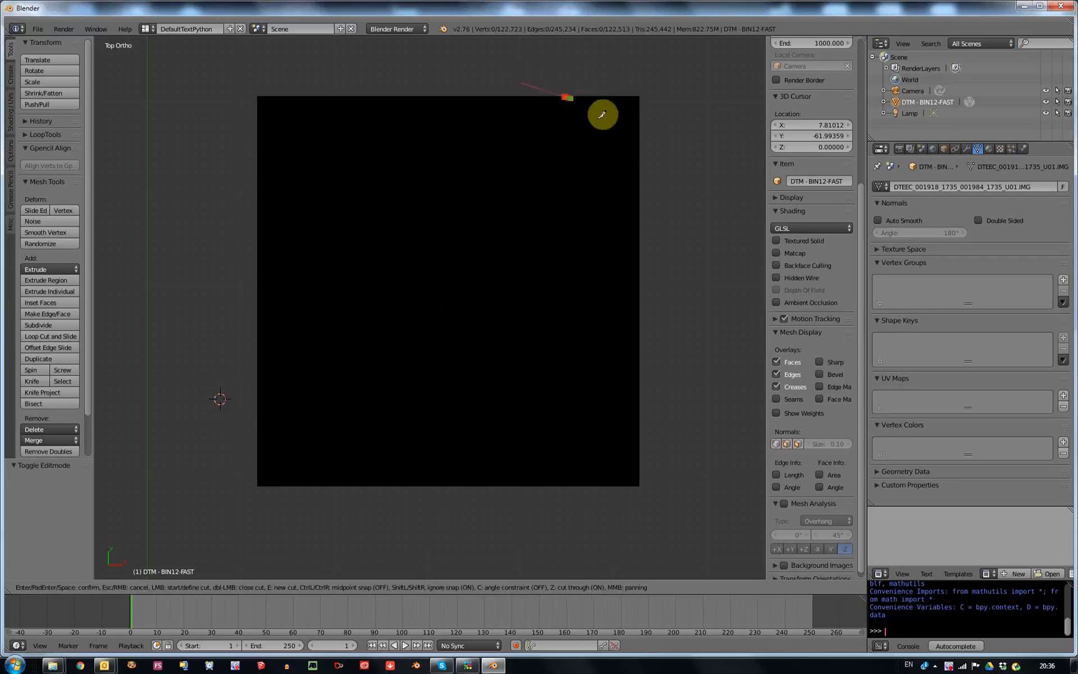
{"action": "left_click", "coordinate": [664, 167]}
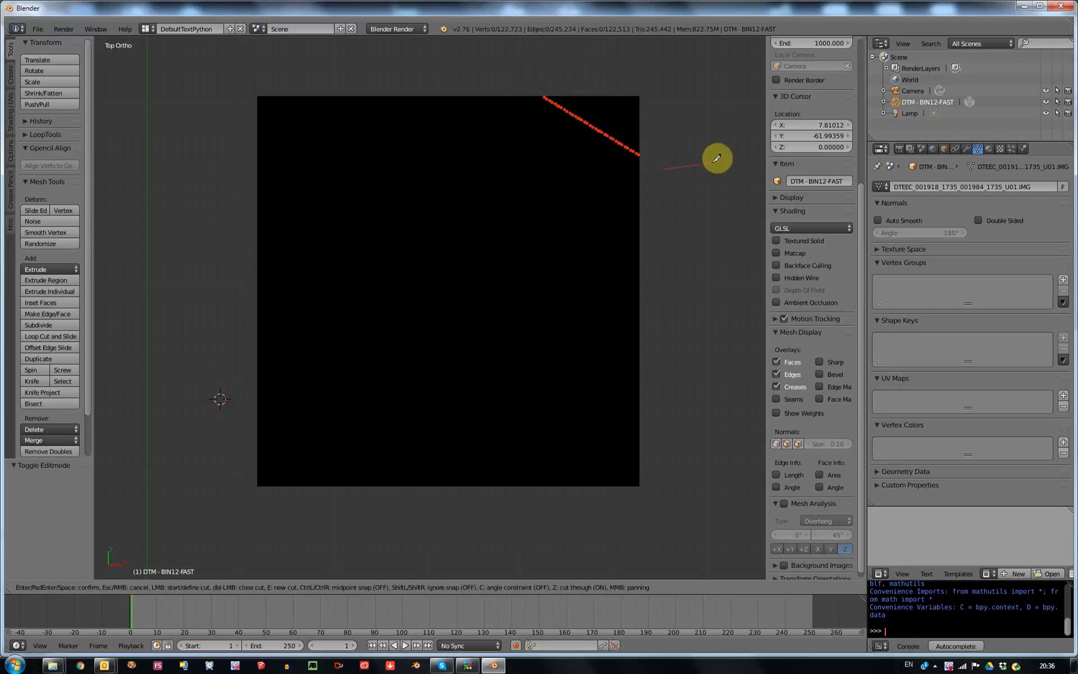
{"action": "key", "text": "Return"}
Select the corner area beyond the diagonal knife cut in top orthographic view and try to delete it
{"action": "middle_click_drag", "start_coordinate": [630, 169], "coordinate": [617, 107]}
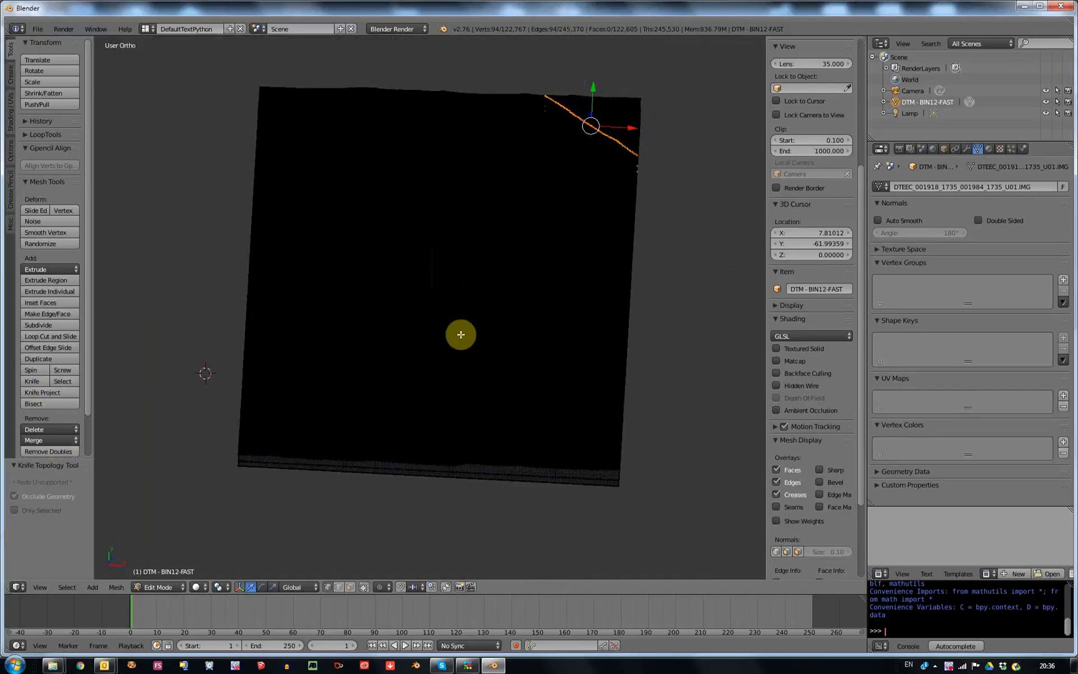
{"action": "middle_click_drag", "start_coordinate": [679, 220], "coordinate": [564, 350]}
{"action": "key", "text": "KP_5"}
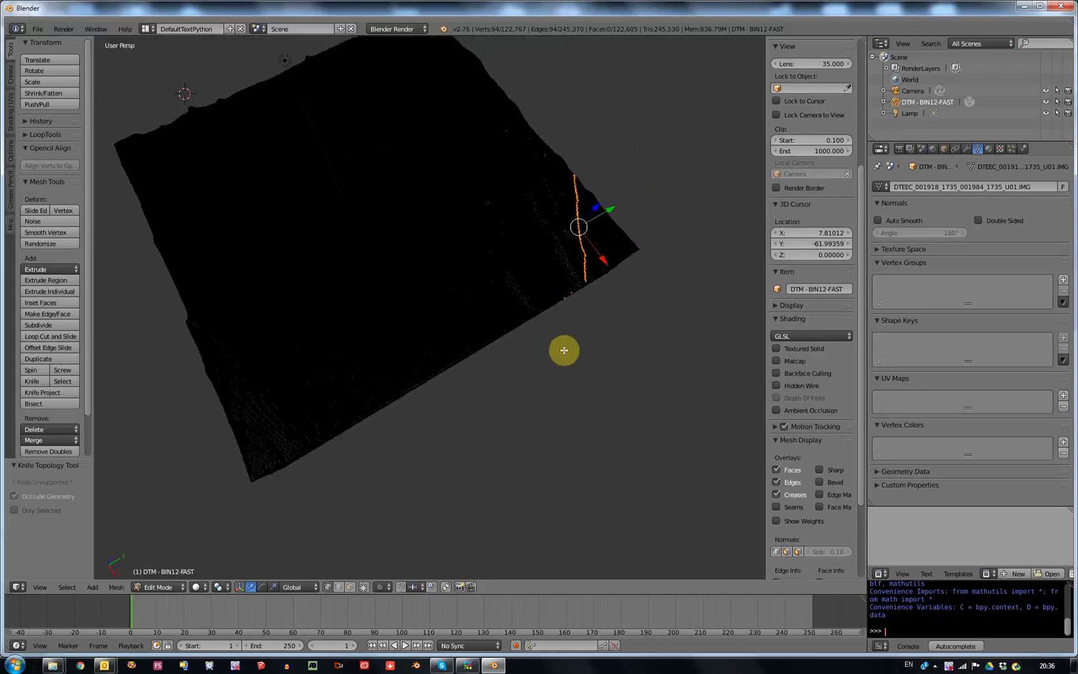
{"action": "key", "text": "KP_5"}
{"action": "key", "text": "KP_7"}
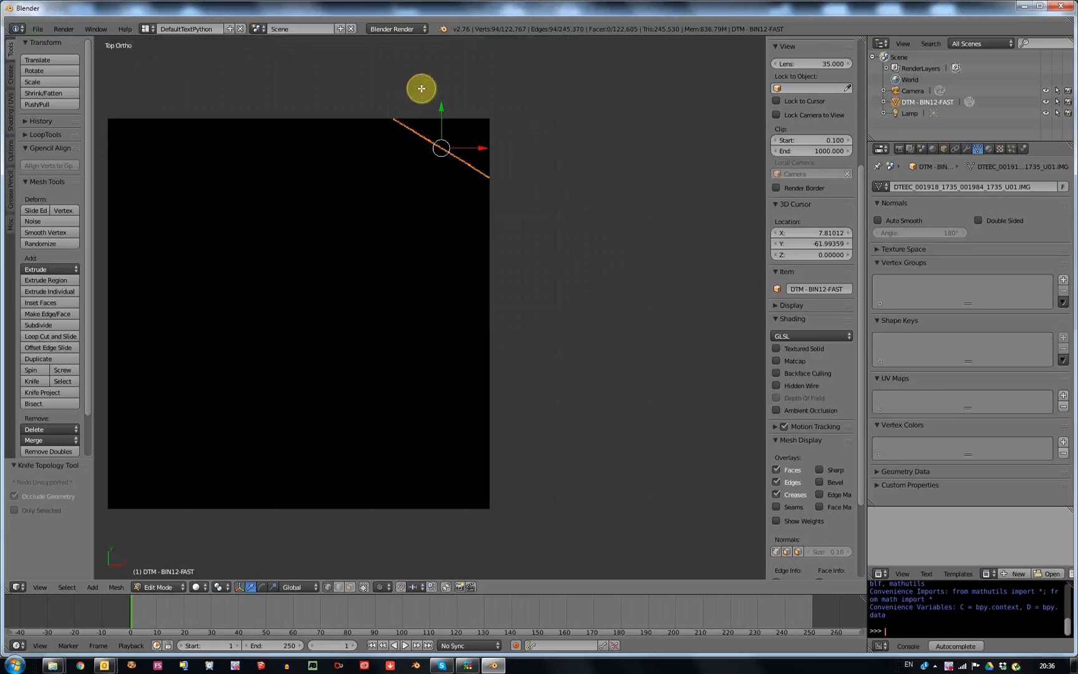
{"action": "mouse_move", "coordinate": [419, 107]}
{"action": "left_mouse_down"}
{"action": "mouse_move", "coordinate": [495, 158]}
{"action": "mouse_move", "coordinate": [477, 126]}
{"action": "mouse_move", "coordinate": [444, 126]}
{"action": "left_mouse_up"}
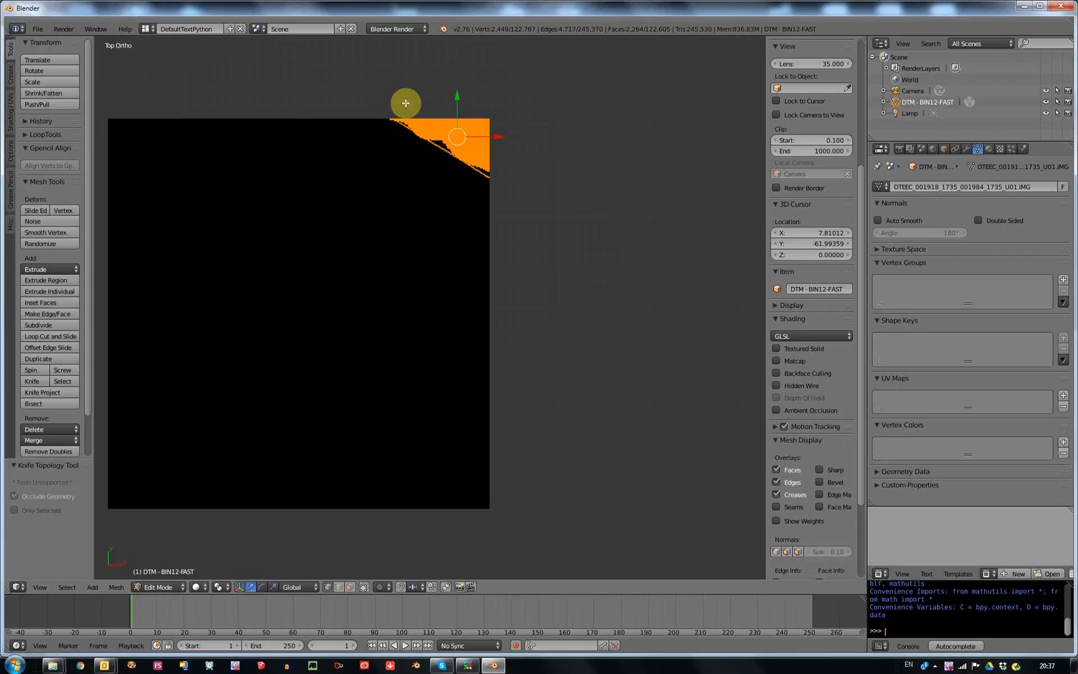
{"action": "right_click", "coordinate": [465, 145]}
{"action": "key", "text": "x"}
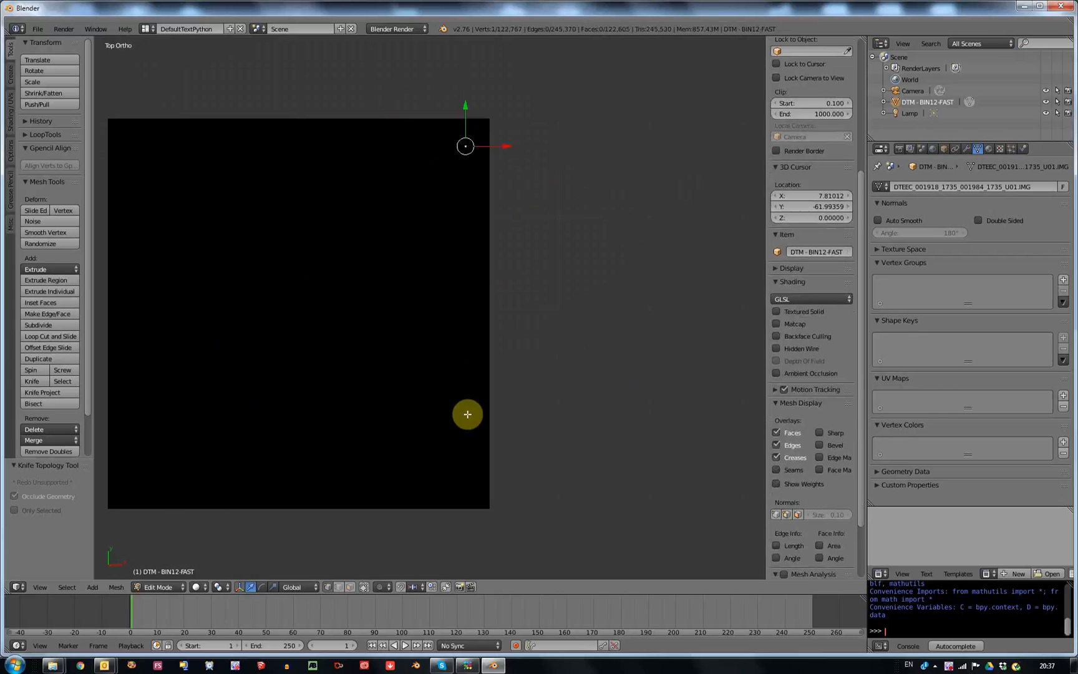
{"action": "middle_click_drag", "start_coordinate": [538, 365], "coordinate": [638, 337], "text": "shift"}
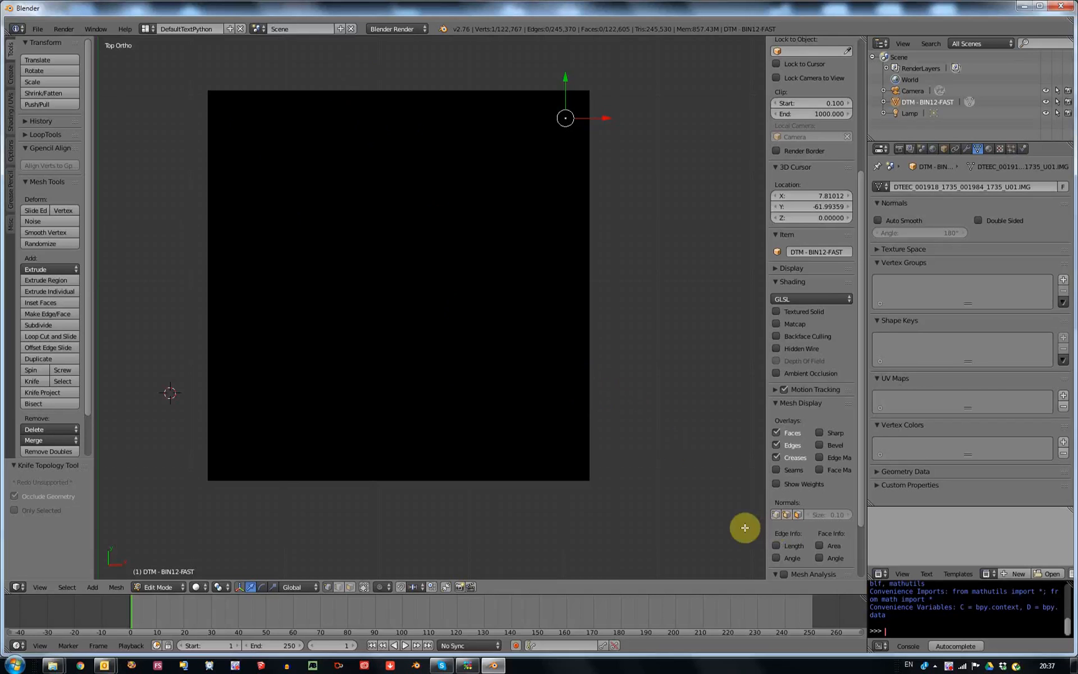
{"action": "right_click", "coordinate": [948, 668]}
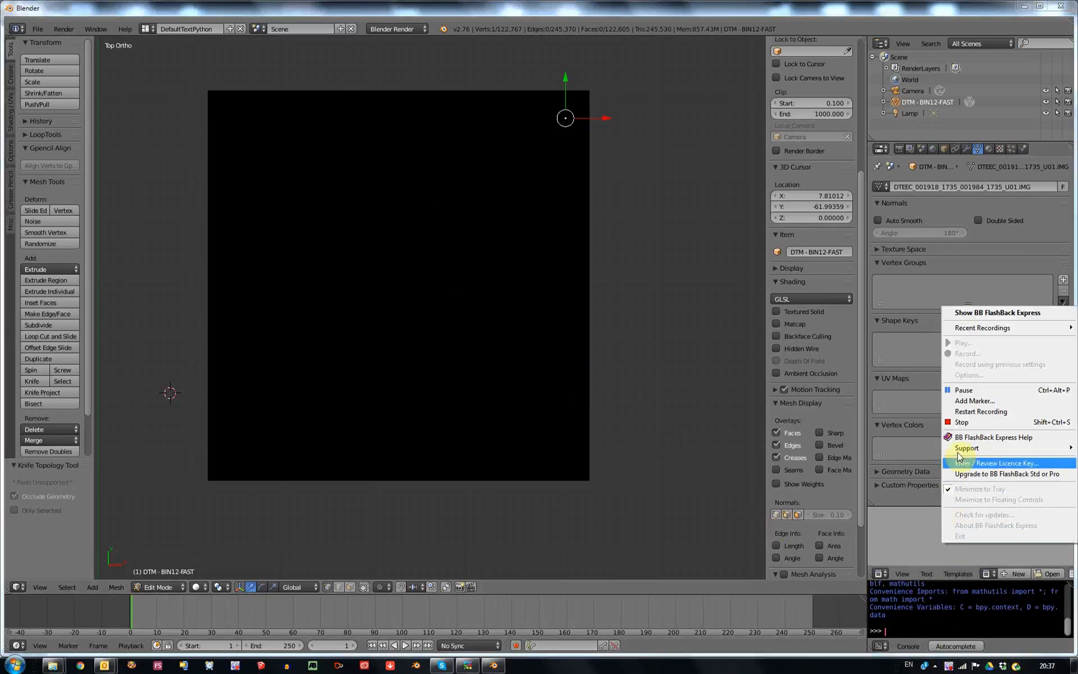